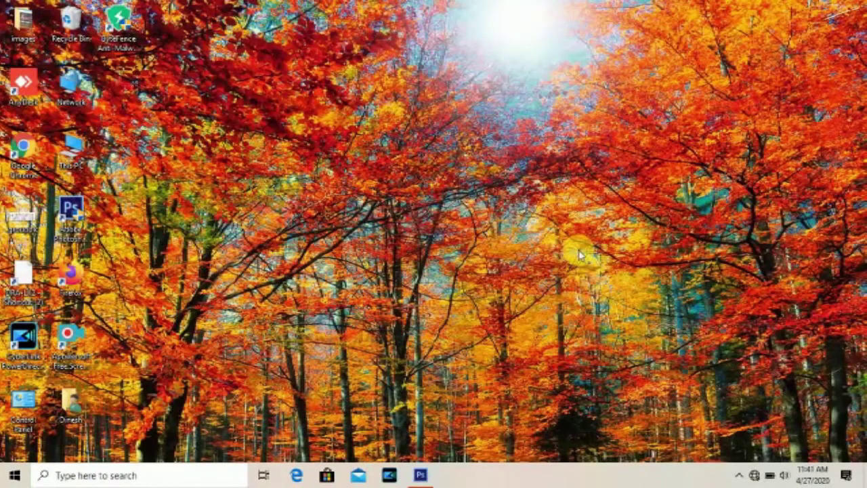
# - Launch Photoshop, create an 800 × 800 px document named 'Project 01', and add an empty layer
pyautogui.click(420, 475)
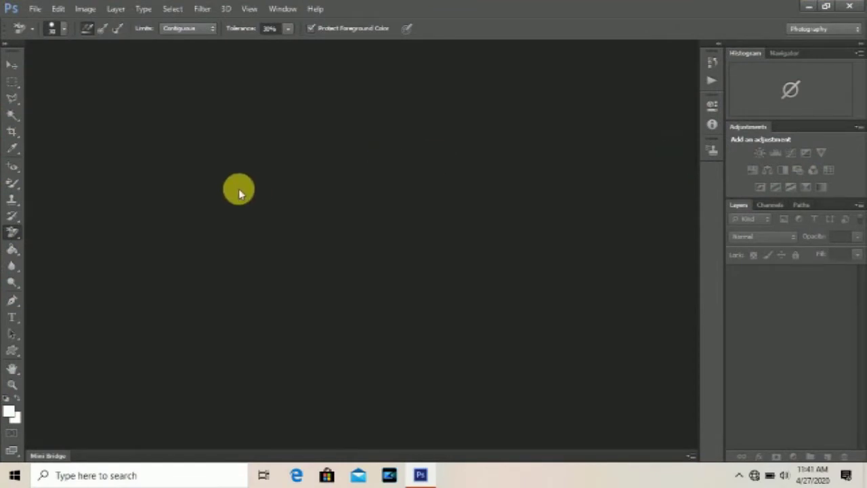
pyautogui.click(32, 9)
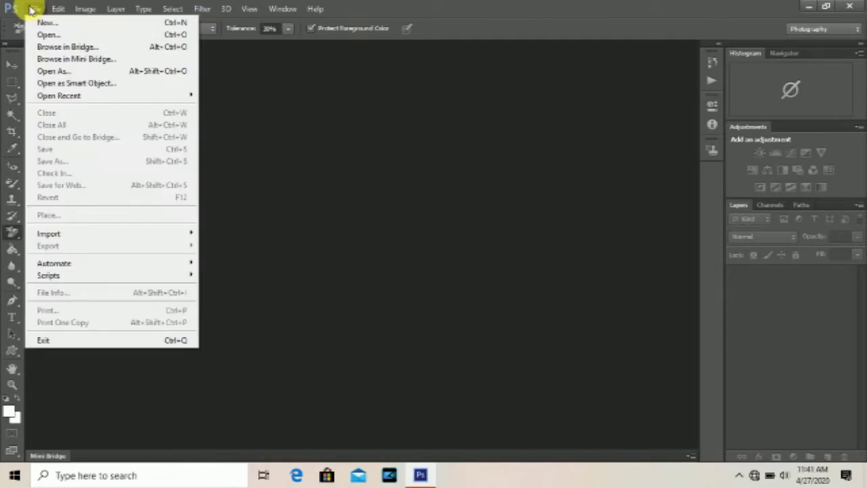
pyautogui.click(47, 23)
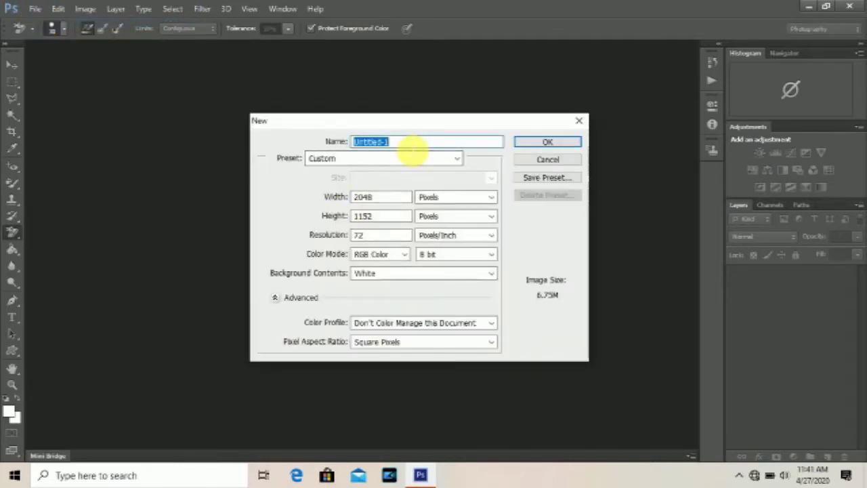
pyautogui.write('Project 01')
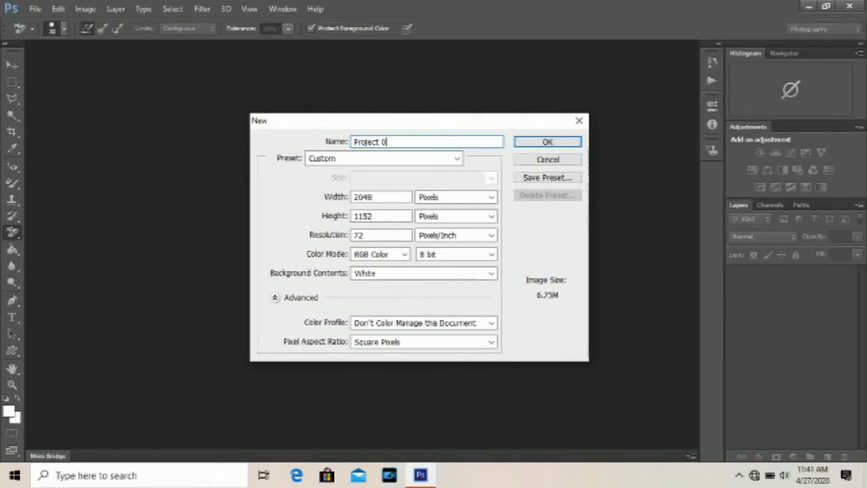
pyautogui.click(458, 161)
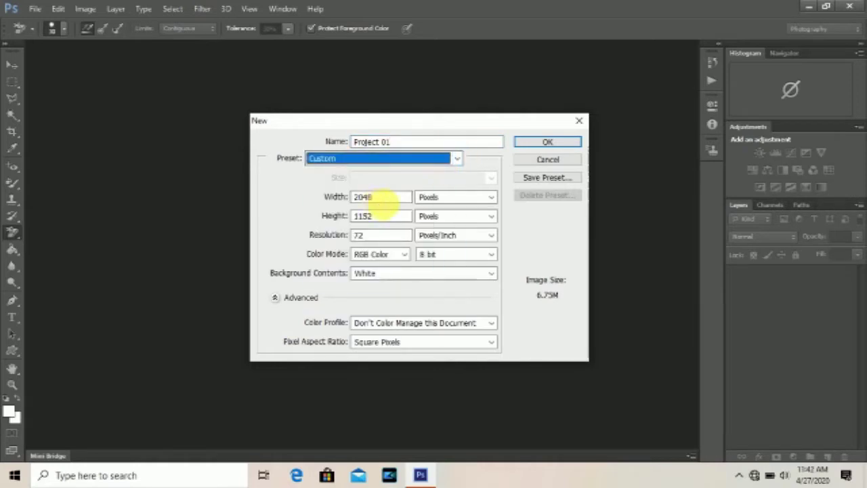
pyautogui.click(382, 197)
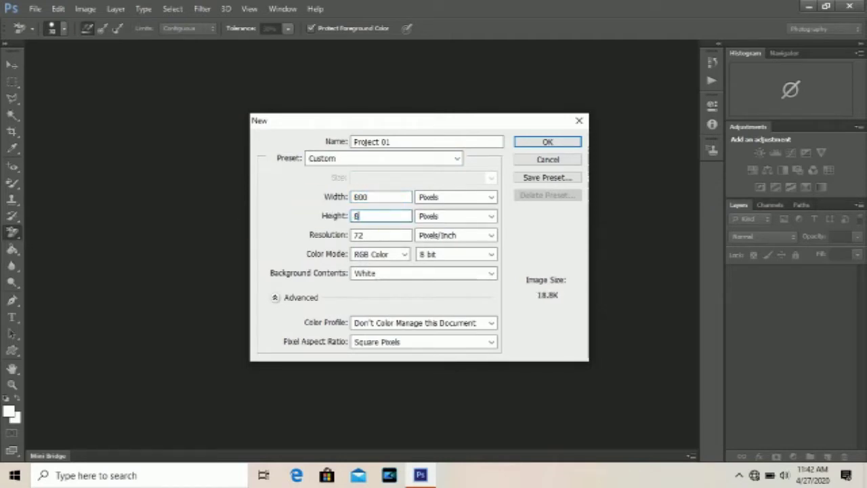
pyautogui.write('800')
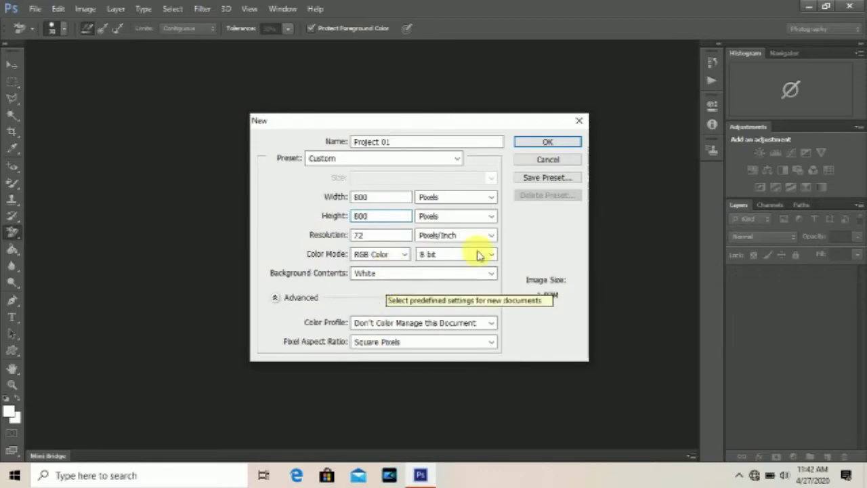
pyautogui.click(547, 142)
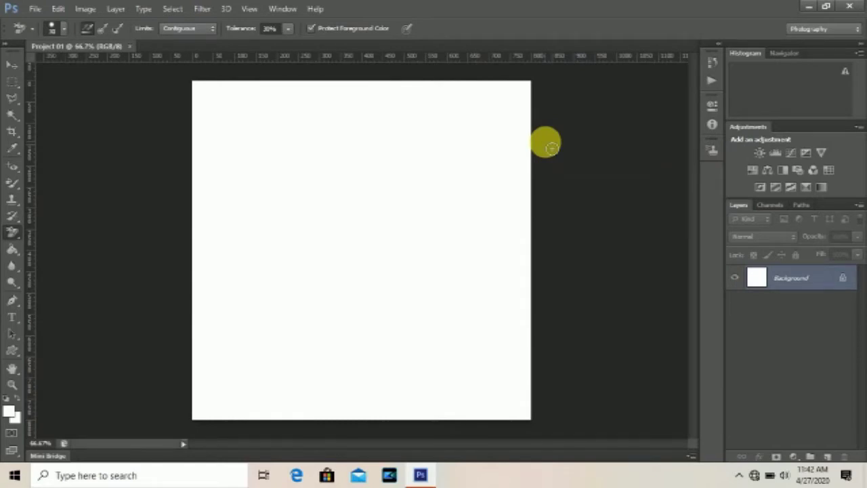
pyautogui.click(829, 457)
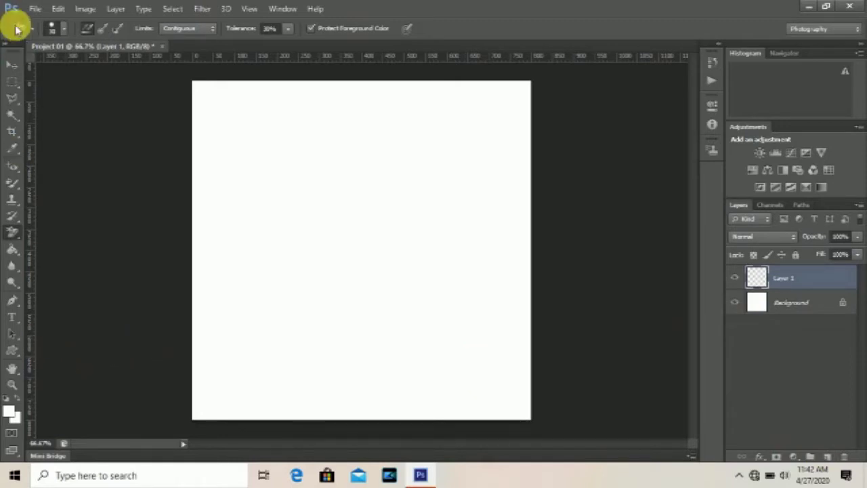
# - Draw a rectangle across the upper middle of the canvas with the Rectangle Tool
pyautogui.click(11, 65)
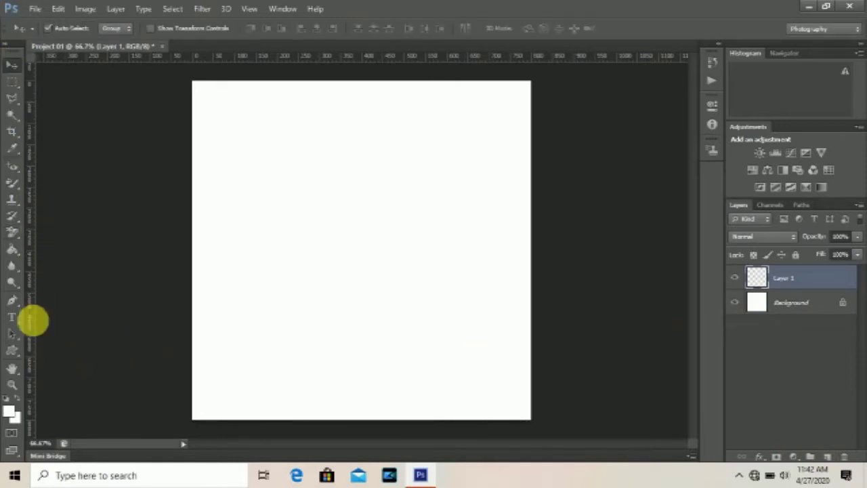
pyautogui.click(15, 351)
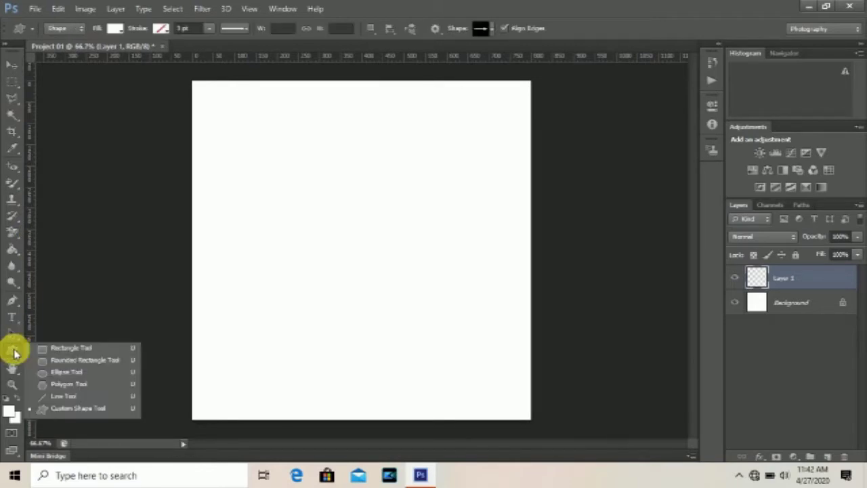
pyautogui.click(61, 349)
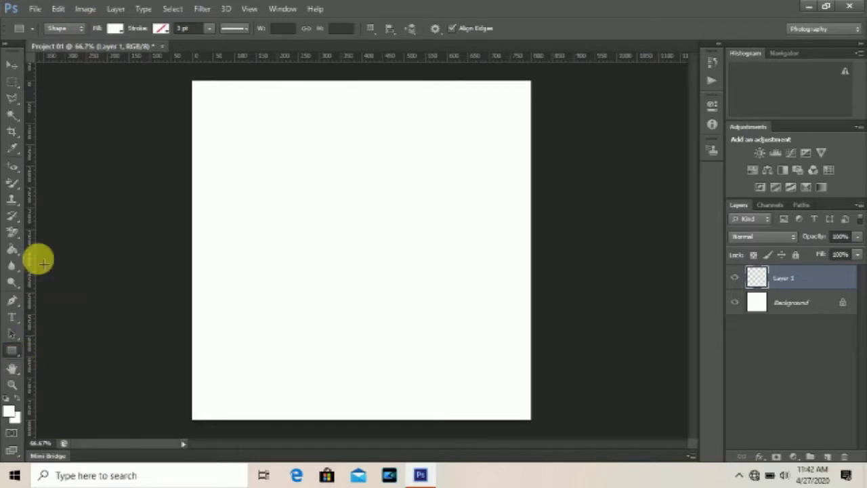
pyautogui.click(10, 66)
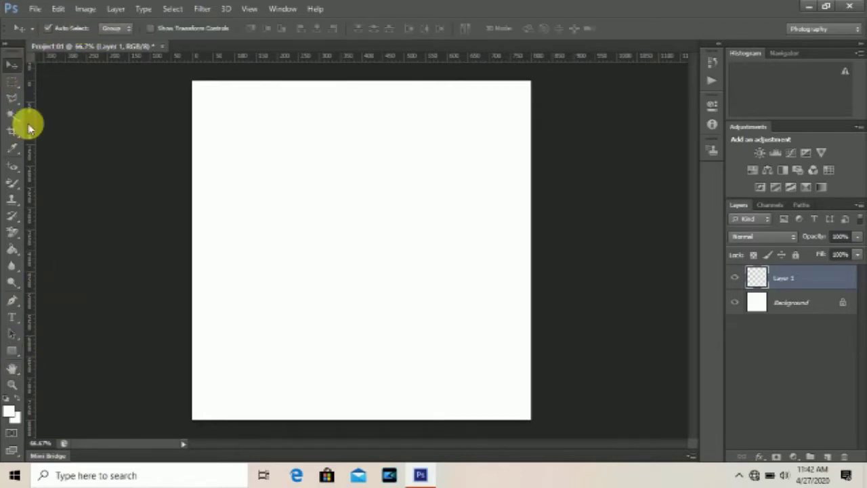
pyautogui.click(11, 351)
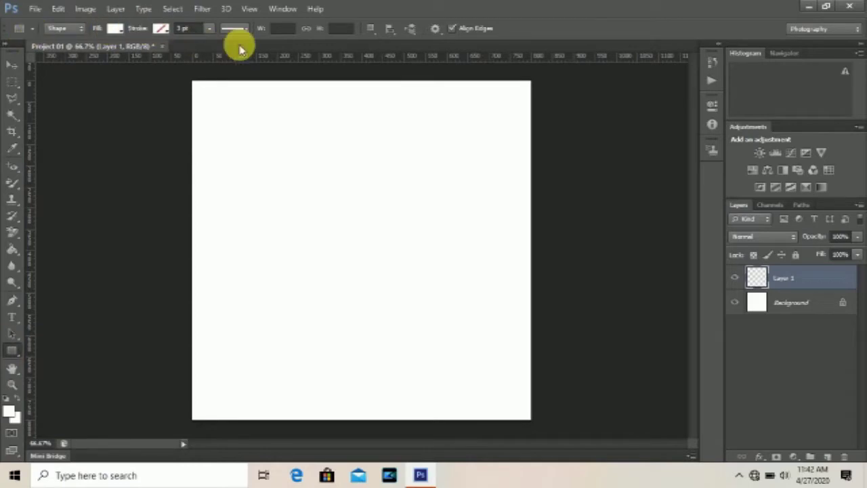
pyautogui.moveTo(281, 164); pyautogui.dragTo(500, 290)
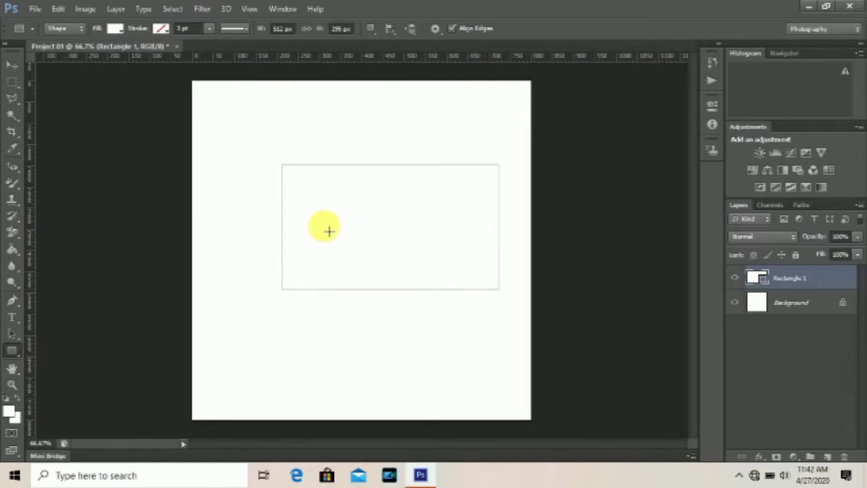
# - Give the rectangle a red fill and a thicker dark stroke
pyautogui.click(121, 31)
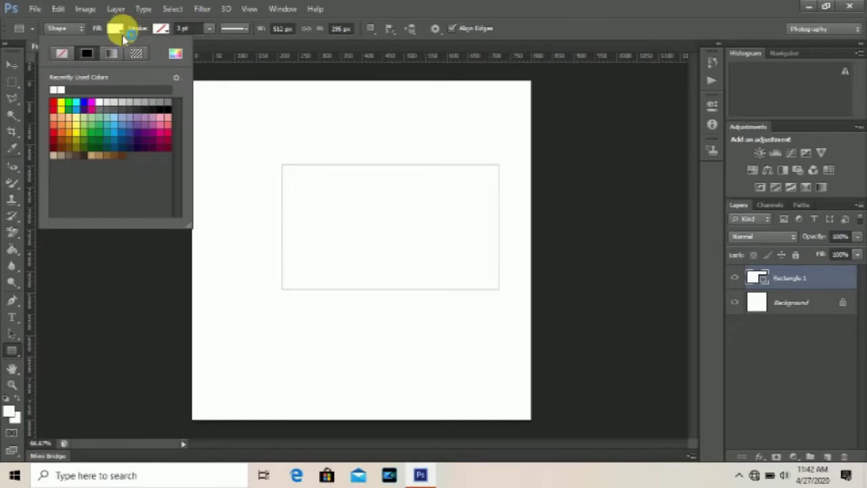
pyautogui.click(56, 103)
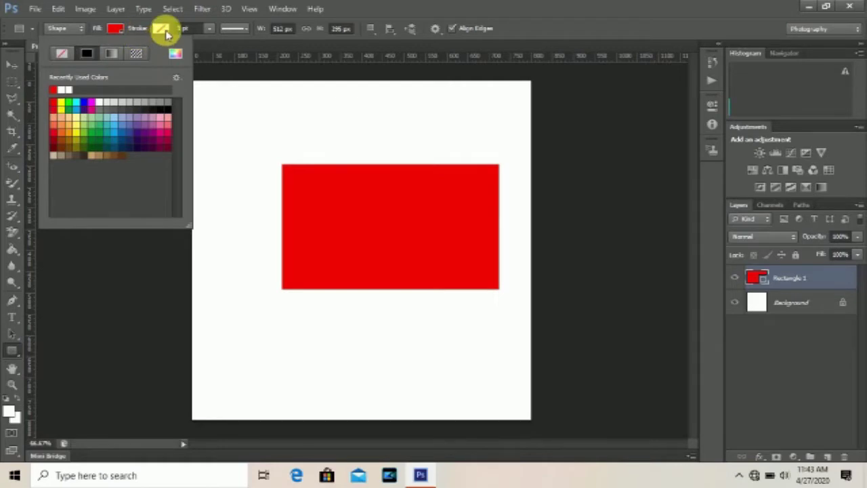
pyautogui.click(162, 29)
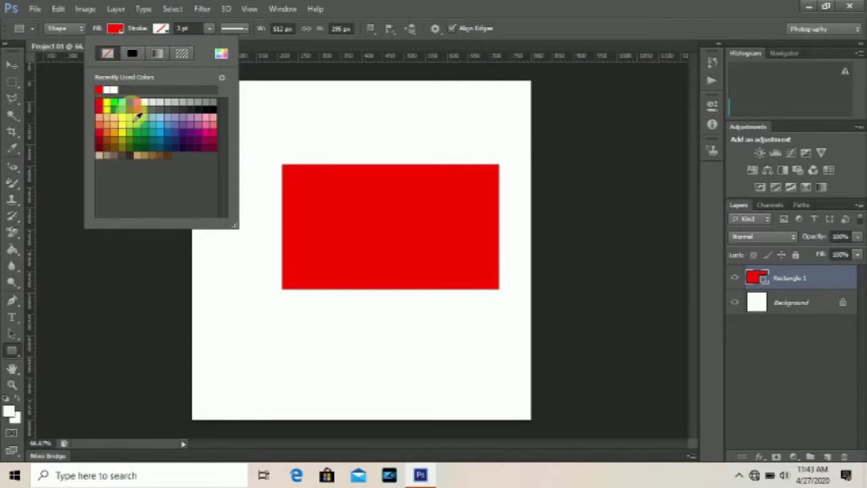
pyautogui.click(136, 160)
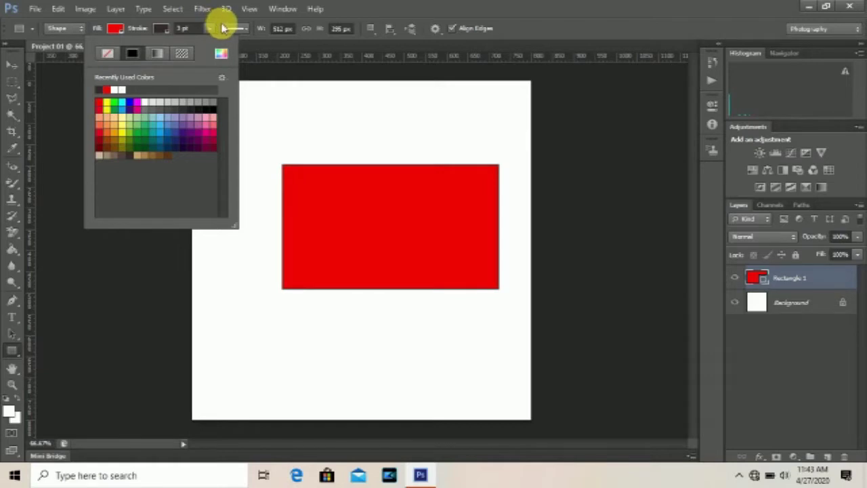
pyautogui.click(244, 31)
pyautogui.click(248, 32)
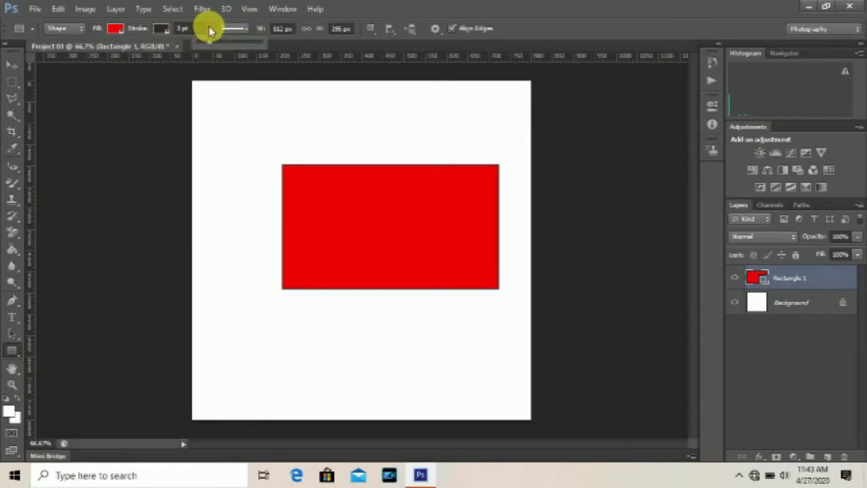
pyautogui.moveTo(217, 45)
pyautogui.mouseDown()
pyautogui.moveTo(240, 45)
pyautogui.moveTo(207, 44)
pyautogui.moveTo(257, 46)
pyautogui.moveTo(199, 45)
pyautogui.moveTo(213, 30)
pyautogui.mouseUp()
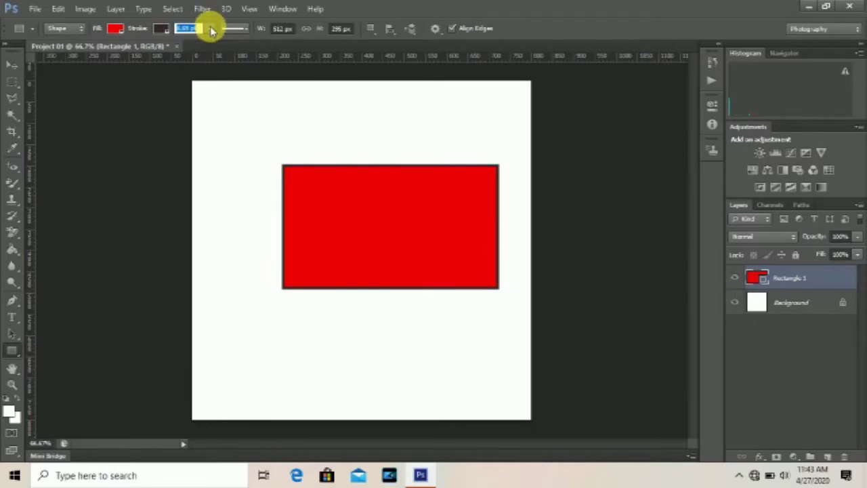
# - Try dashed and dotted border styles, keep it solid, and move the rectangle down-left
pyautogui.click(249, 31)
pyautogui.click(228, 84)
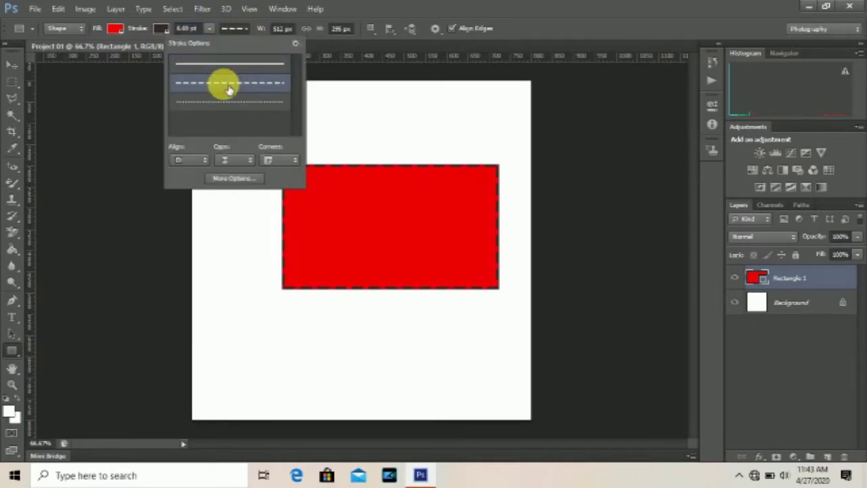
pyautogui.click(226, 104)
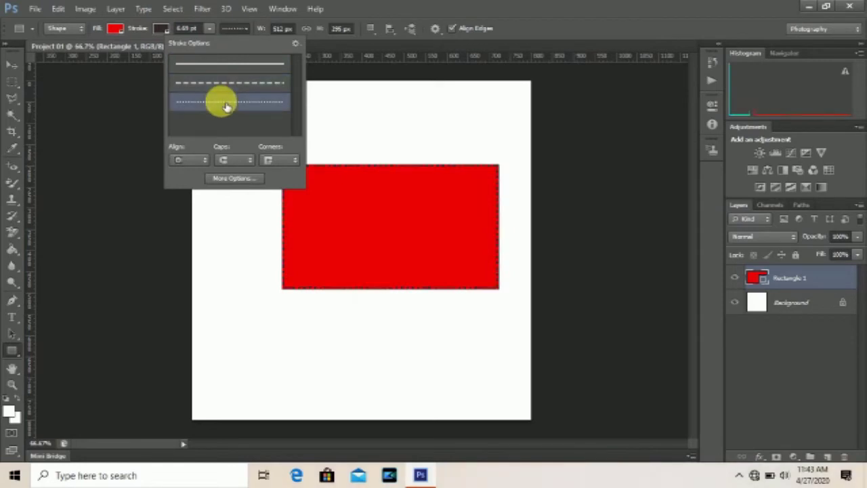
pyautogui.click(230, 70)
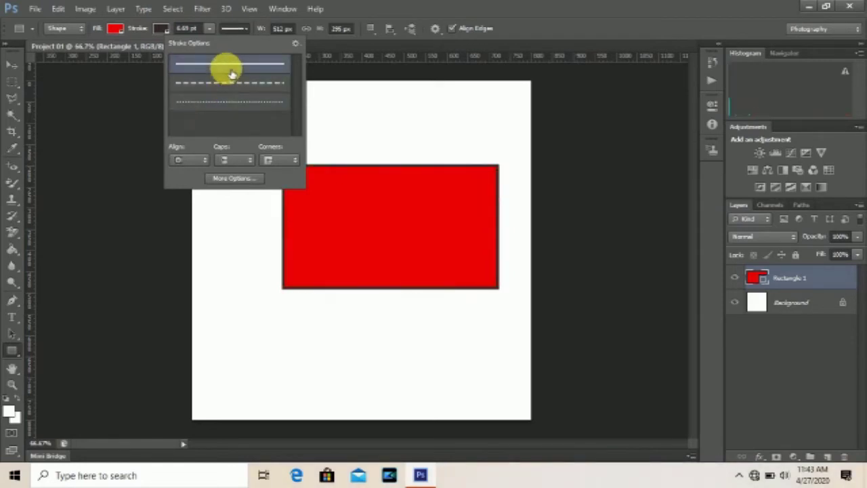
pyautogui.click(249, 31)
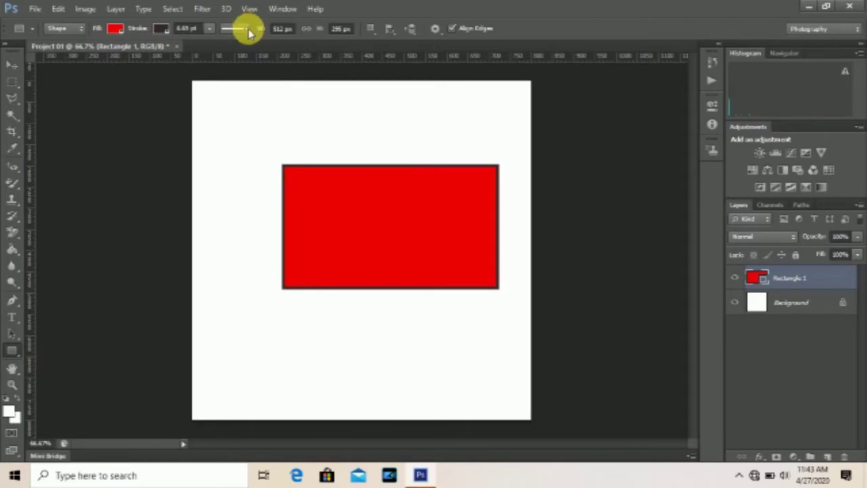
pyautogui.click(12, 64)
pyautogui.moveTo(368, 236)
pyautogui.mouseDown()
pyautogui.moveTo(337, 259)
pyautogui.moveTo(337, 291)
pyautogui.mouseUp()
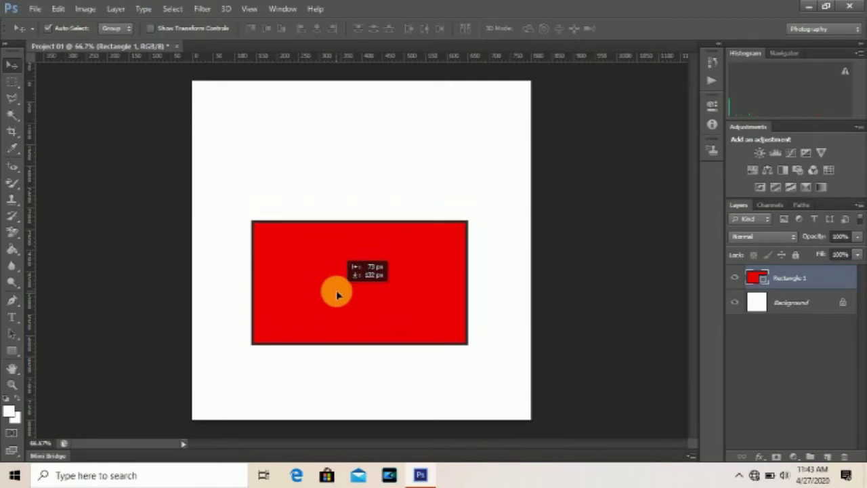
# - Stretch the red rectangle to about 642 × 323 px and set it lower on the canvas
pyautogui.click(316, 271)
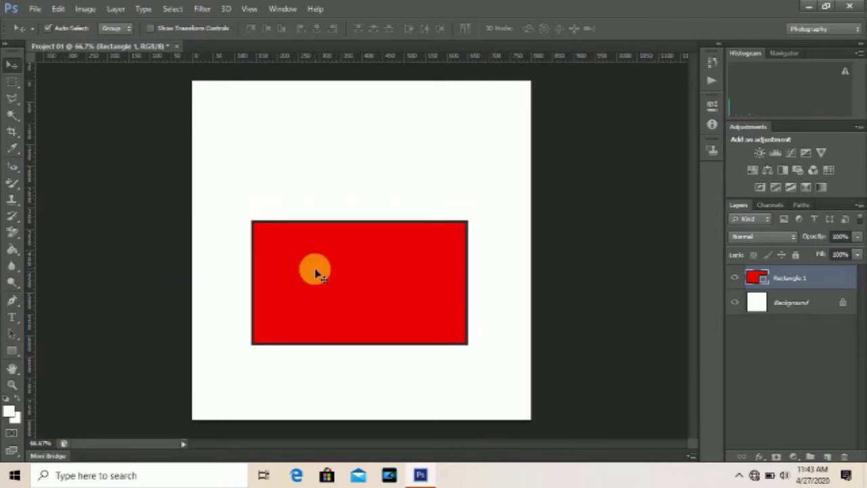
pyautogui.hotkey('ctrl', 't')
pyautogui.moveTo(252, 284); pyautogui.dragTo(219, 285)
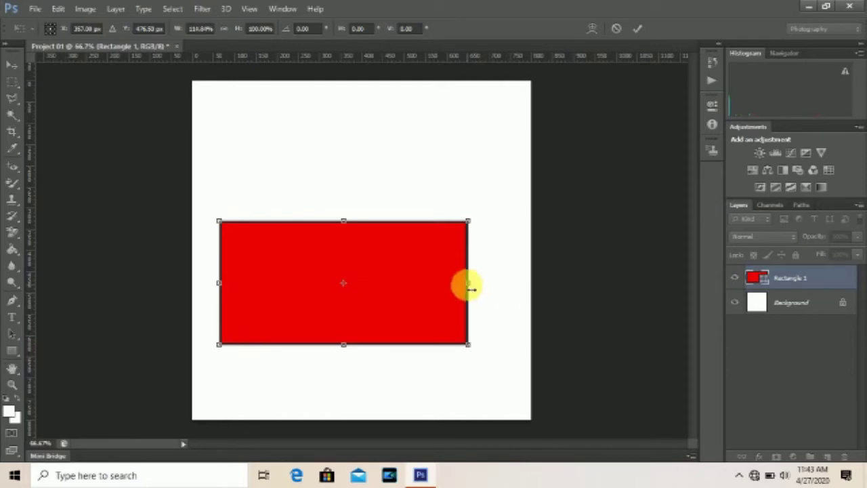
pyautogui.moveTo(470, 288); pyautogui.dragTo(492, 285)
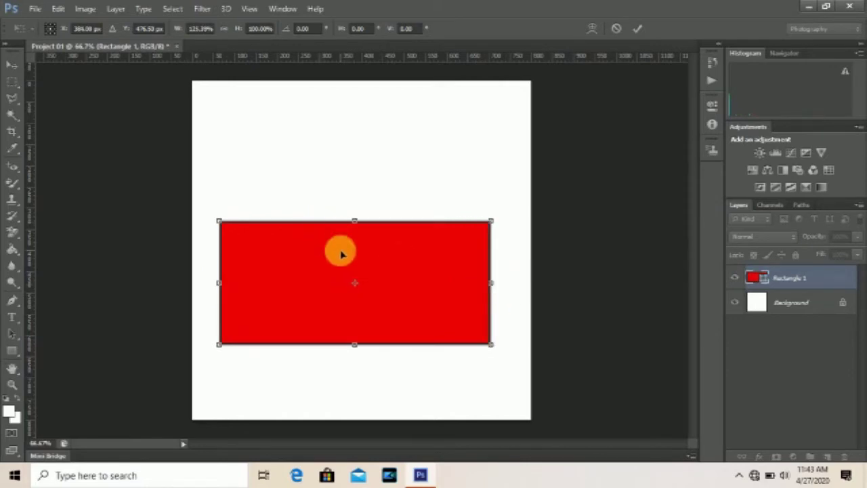
pyautogui.moveTo(341, 253); pyautogui.dragTo(347, 262)
pyautogui.moveTo(362, 231); pyautogui.dragTo(359, 217)
pyautogui.moveTo(356, 267); pyautogui.dragTo(360, 279)
pyautogui.click(637, 28)
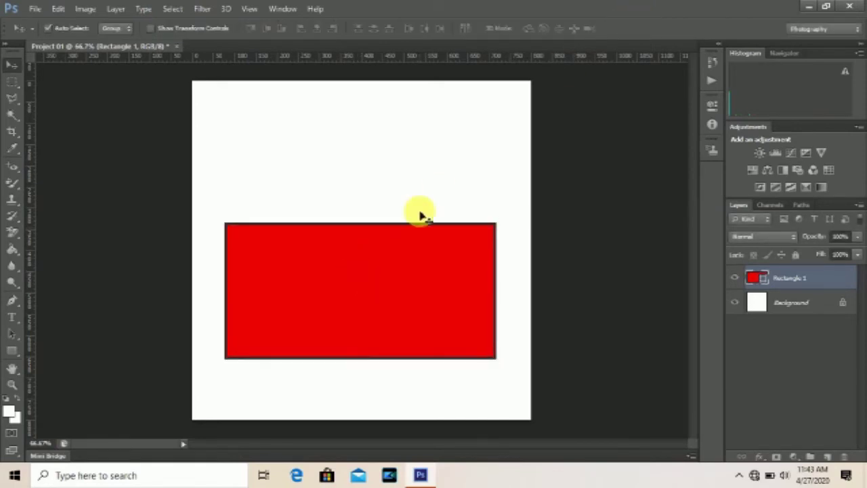
pyautogui.click(13, 353)
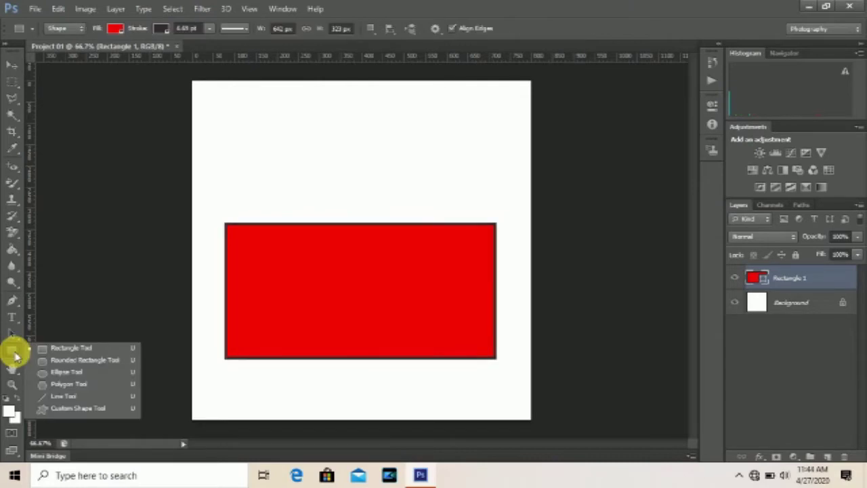
# - Draw a red ellipse over the rectangle and move it right
pyautogui.click(65, 373)
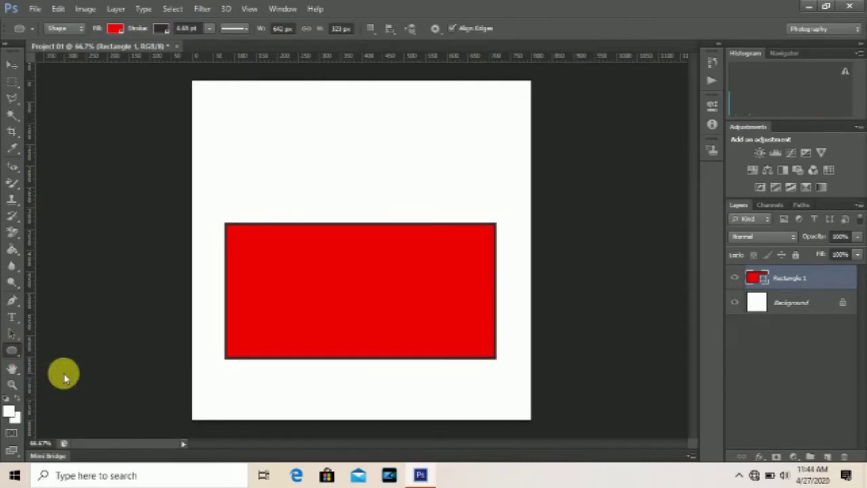
pyautogui.moveTo(256, 171)
pyautogui.mouseDown()
pyautogui.moveTo(467, 316)
pyautogui.moveTo(461, 309)
pyautogui.moveTo(543, 326)
pyautogui.moveTo(546, 319)
pyautogui.moveTo(566, 323)
pyautogui.moveTo(560, 315)
pyautogui.mouseUp()
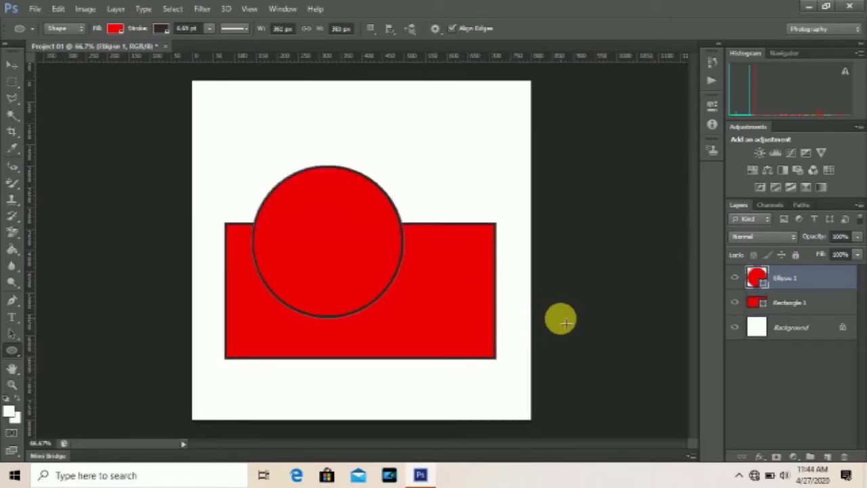
pyautogui.click(12, 65)
pyautogui.moveTo(323, 221)
pyautogui.mouseDown()
pyautogui.moveTo(367, 217)
pyautogui.moveTo(354, 212)
pyautogui.mouseUp()
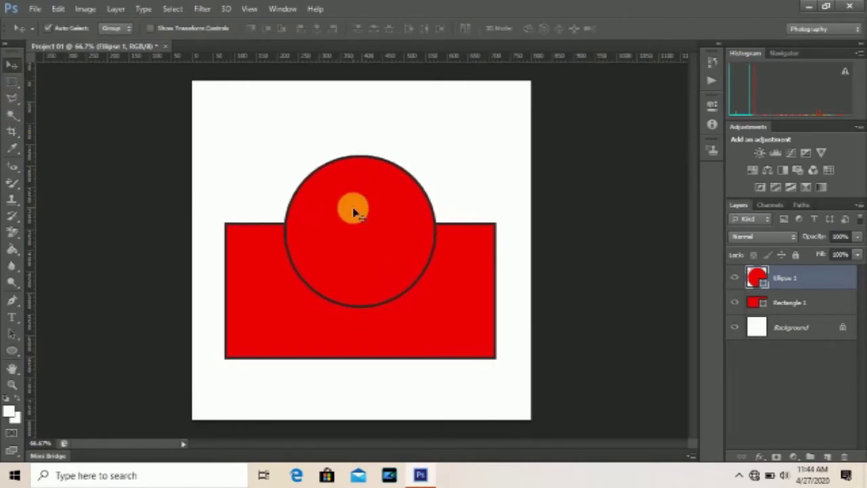
# - Widen and heighten the circle, raise it, and centre it over the rectangle's top edge
pyautogui.hotkey('ctrl', 't')
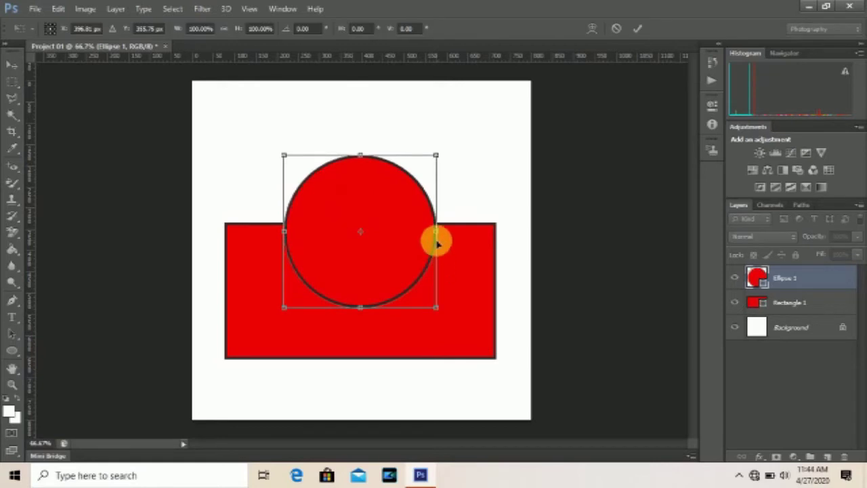
pyautogui.moveTo(441, 235); pyautogui.dragTo(457, 236)
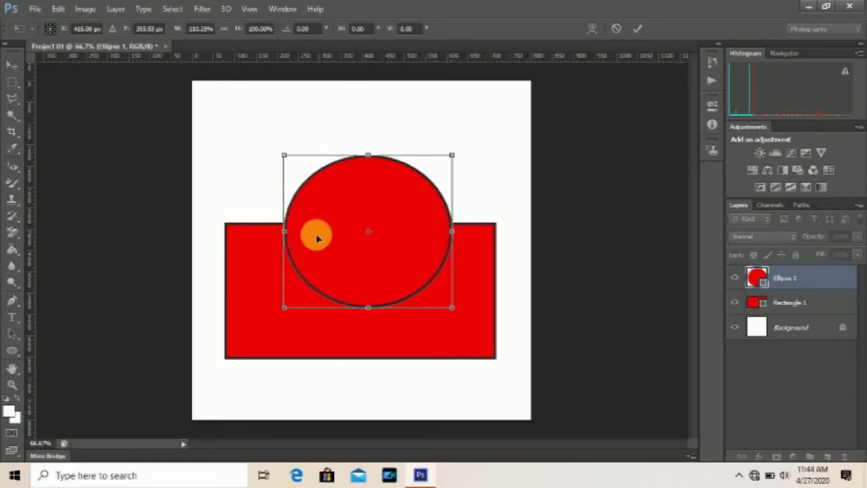
pyautogui.moveTo(285, 234); pyautogui.dragTo(281, 229)
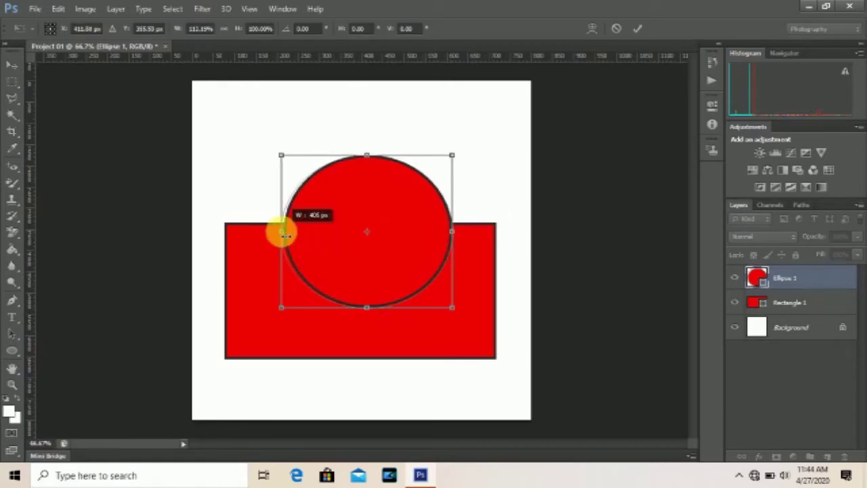
pyautogui.moveTo(368, 155); pyautogui.dragTo(371, 146)
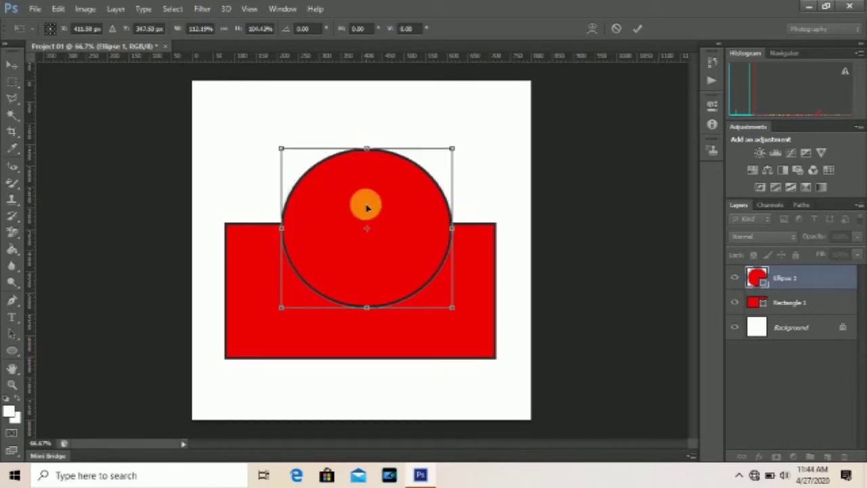
pyautogui.moveTo(366, 214); pyautogui.dragTo(366, 202)
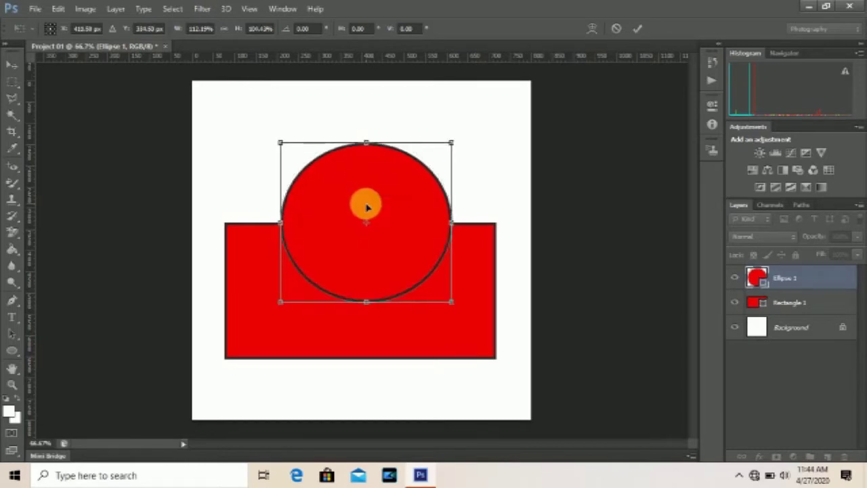
pyautogui.click(636, 29)
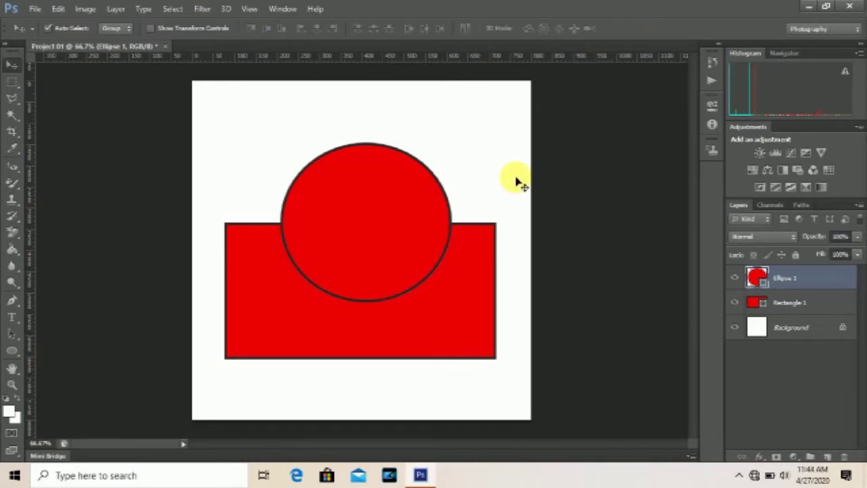
pyautogui.moveTo(400, 226); pyautogui.dragTo(393, 224)
# - Nudge the circle to centre it and change its fill to blue #3300ff
pyautogui.press('Right')
pyautogui.press('Right')
pyautogui.press('Right')
pyautogui.press('Right')
pyautogui.press('Right')
pyautogui.press('Right')
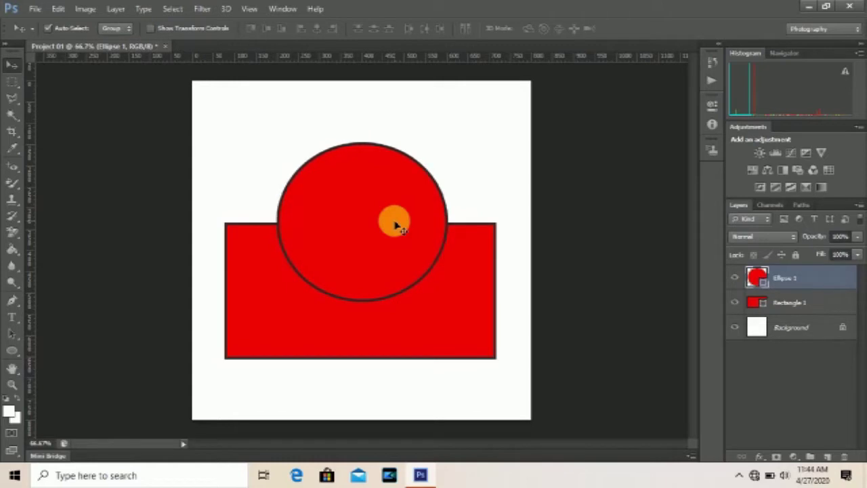
pyautogui.press('Left')
pyautogui.press('Left')
pyautogui.press('Left')
pyautogui.press('Left')
pyautogui.press('Left')
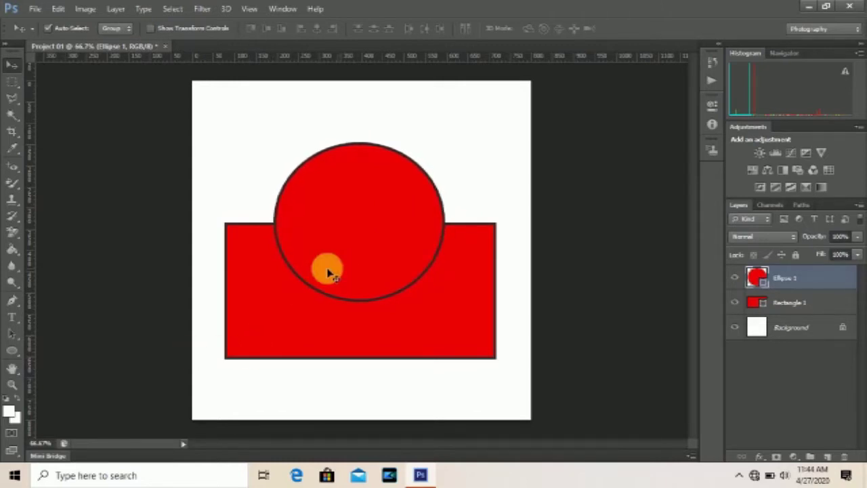
pyautogui.doubleClick(757, 276)
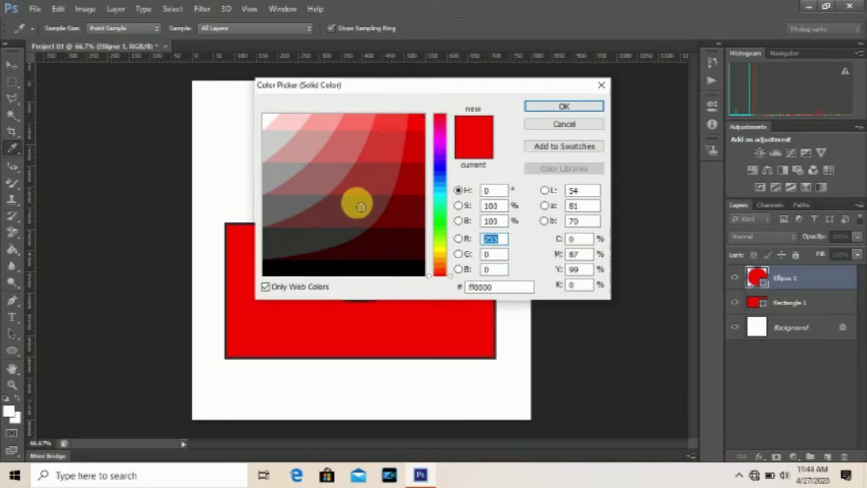
pyautogui.click(441, 164)
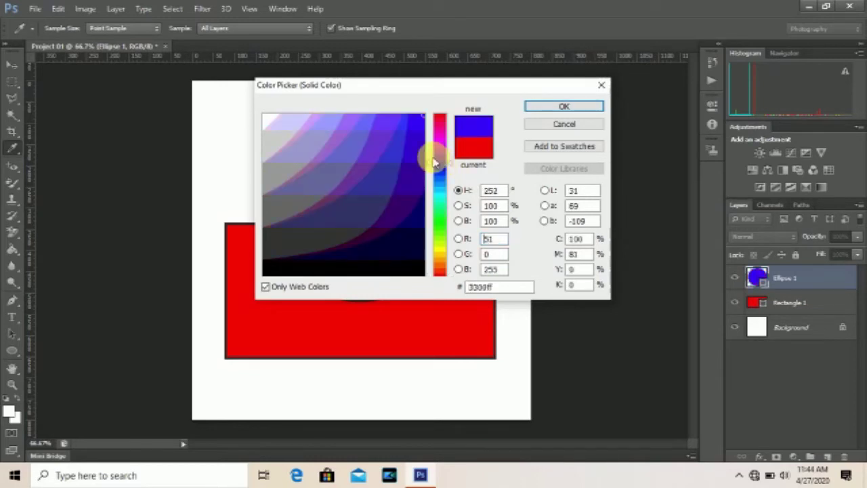
pyautogui.click(548, 106)
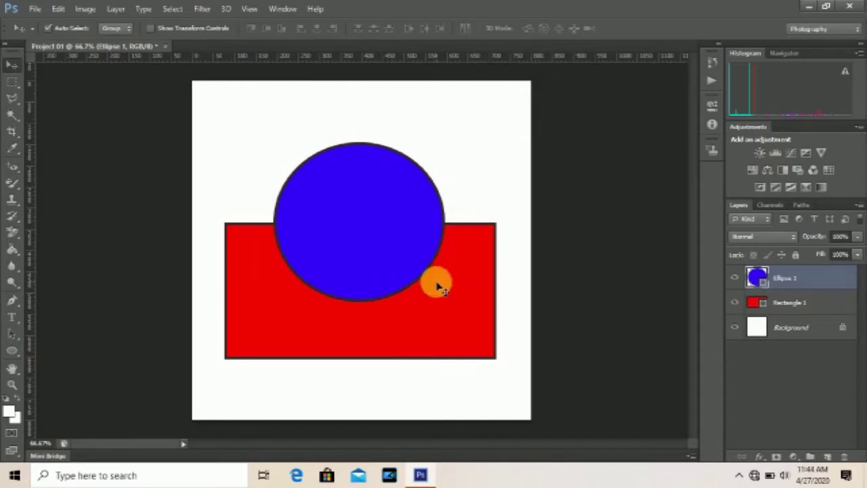
# - Select the Custom Shape Tool with the registered-trademark ® shape
pyautogui.click(15, 353)
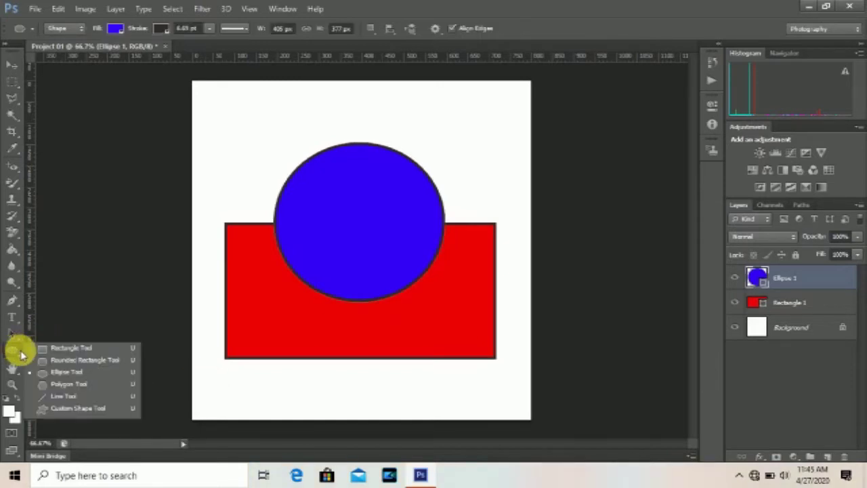
pyautogui.click(68, 409)
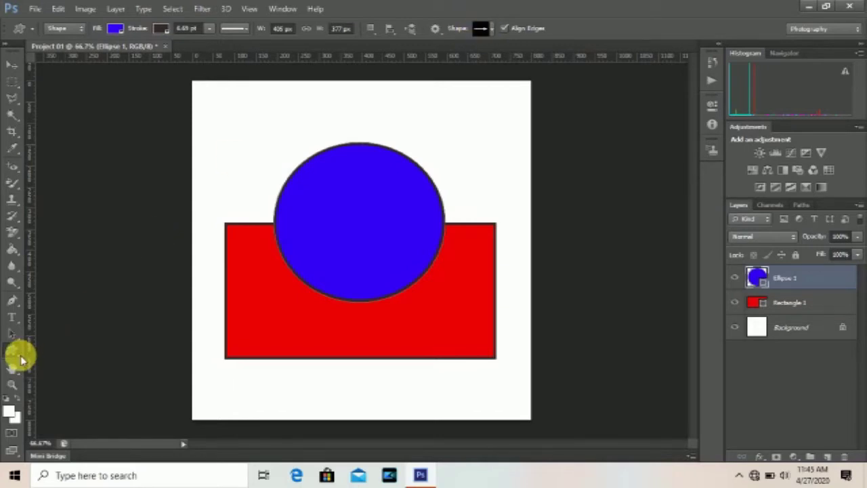
pyautogui.click(493, 29)
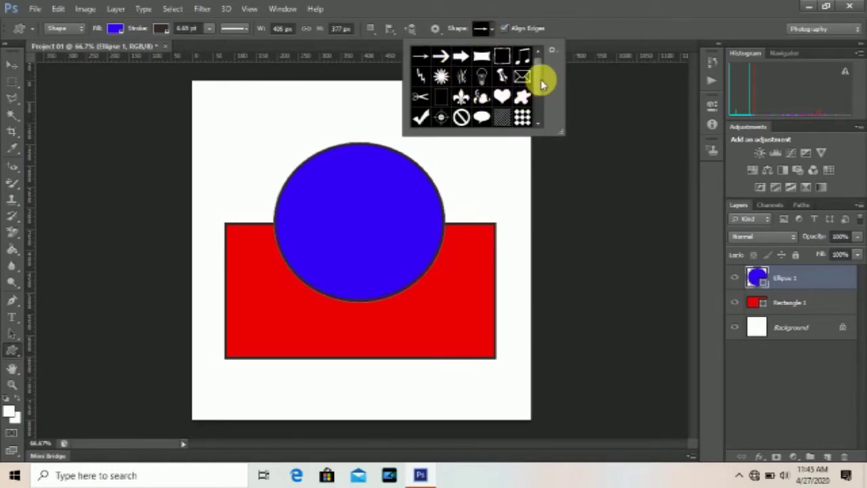
pyautogui.moveTo(542, 84)
pyautogui.mouseDown()
pyautogui.moveTo(542, 110)
pyautogui.moveTo(542, 76)
pyautogui.mouseUp()
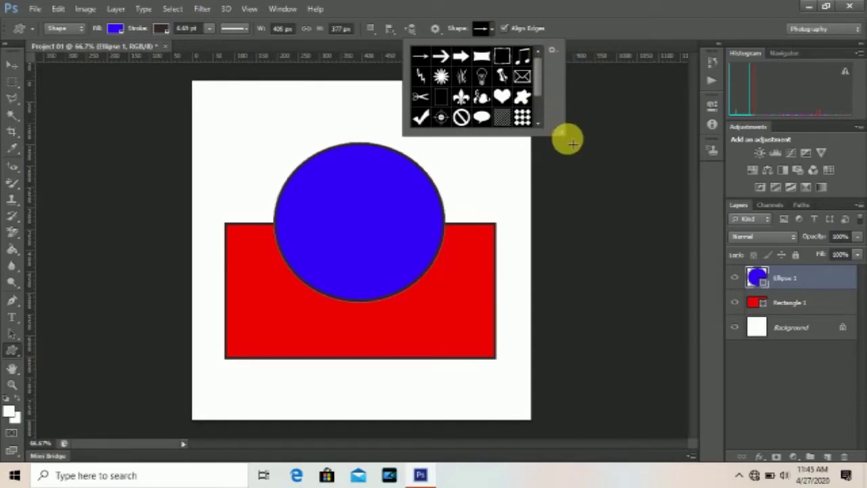
pyautogui.moveTo(564, 135); pyautogui.dragTo(606, 265)
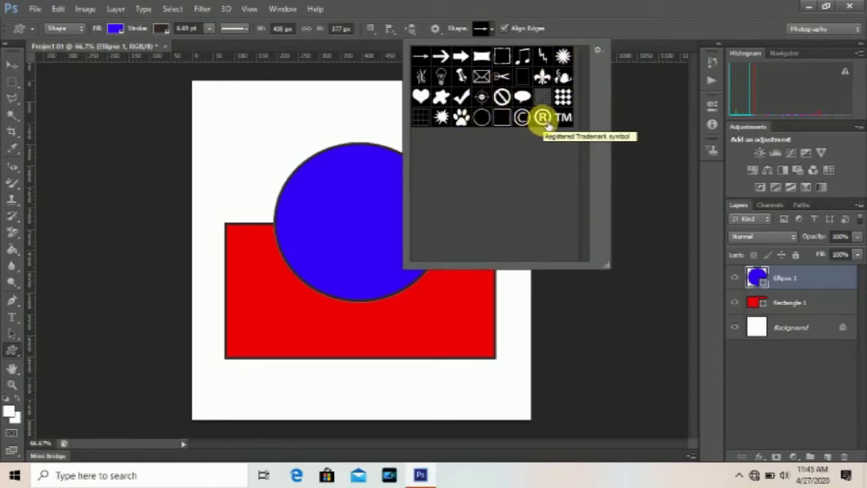
pyautogui.click(543, 119)
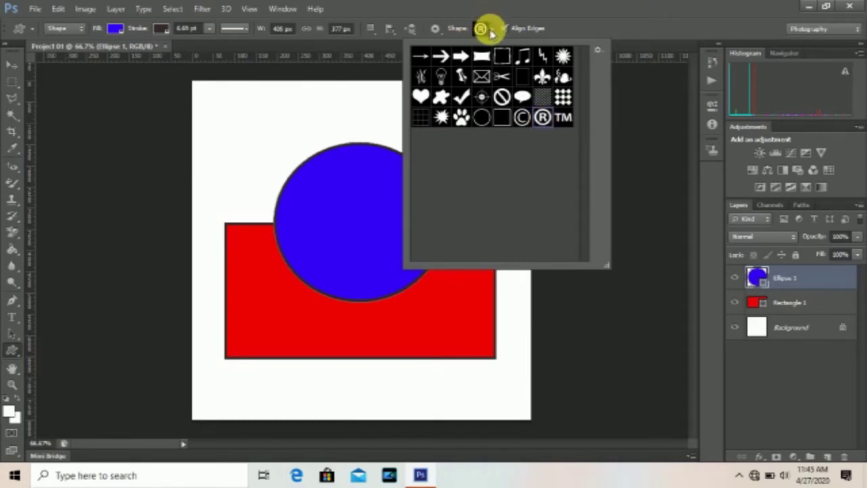
pyautogui.click(489, 28)
# - Draw the ® symbol over the blue circle and move it toward its centre
pyautogui.moveTo(344, 181); pyautogui.dragTo(449, 289)
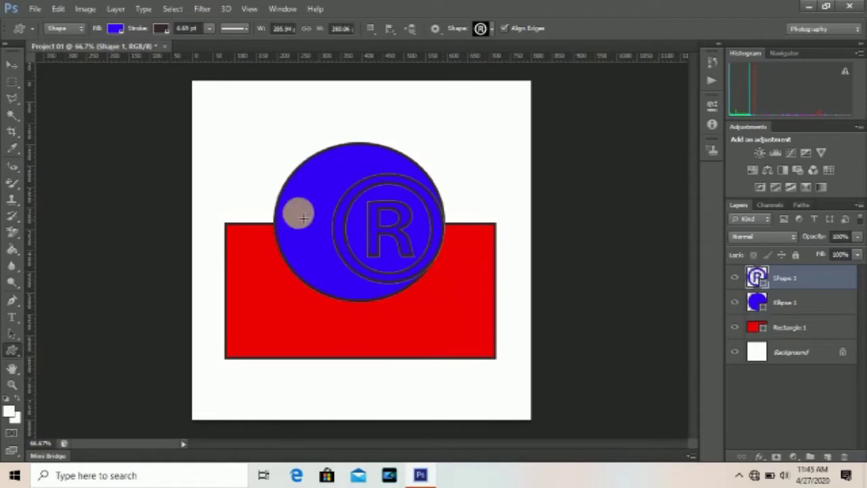
pyautogui.click(12, 65)
pyautogui.moveTo(382, 223)
pyautogui.mouseDown()
pyautogui.moveTo(343, 216)
pyautogui.moveTo(352, 217)
pyautogui.mouseUp()
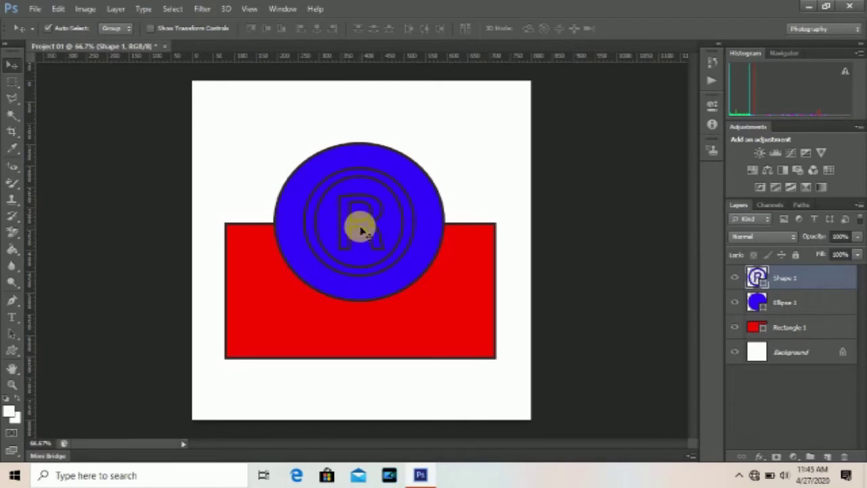
# - Scale the ® symbol to about 117% × 113%, centre it in the circle, and apply
pyautogui.hotkey('ctrl', 't')
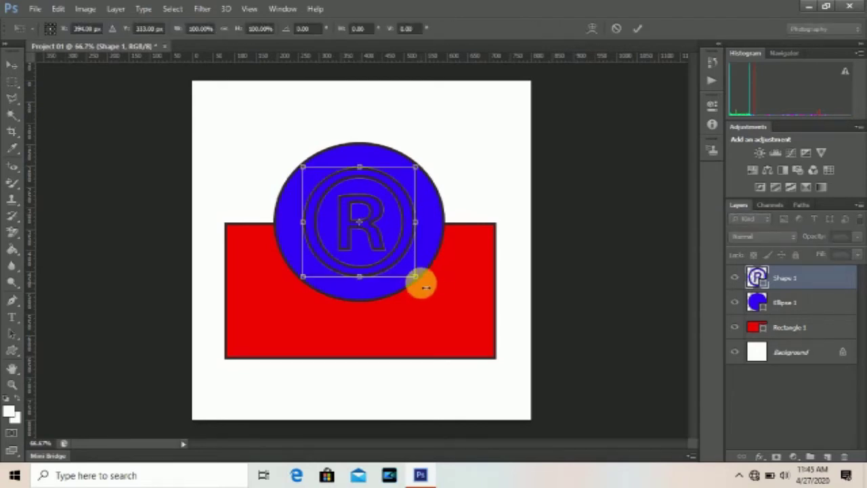
pyautogui.moveTo(416, 278); pyautogui.dragTo(436, 292)
pyautogui.moveTo(393, 226); pyautogui.dragTo(381, 227)
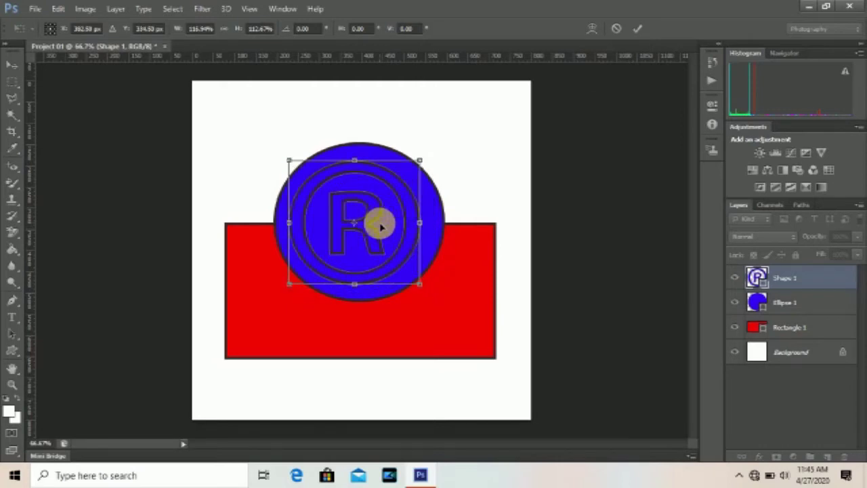
pyautogui.press('Right')
pyautogui.press('Right')
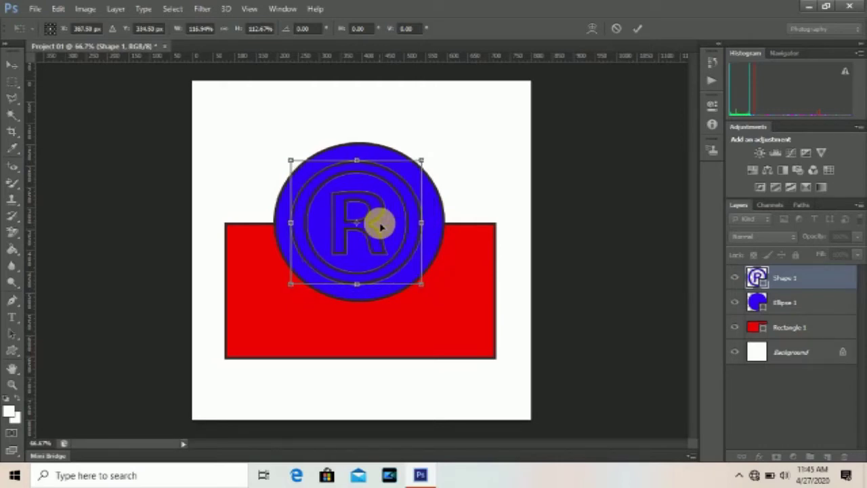
pyautogui.press('Right')
pyautogui.press('Right')
pyautogui.press('Down')
pyautogui.press('Down')
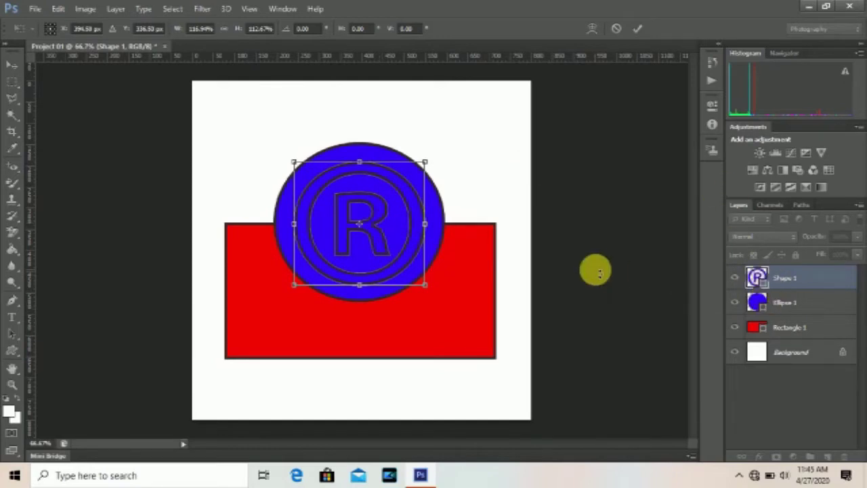
pyautogui.click(14, 352)
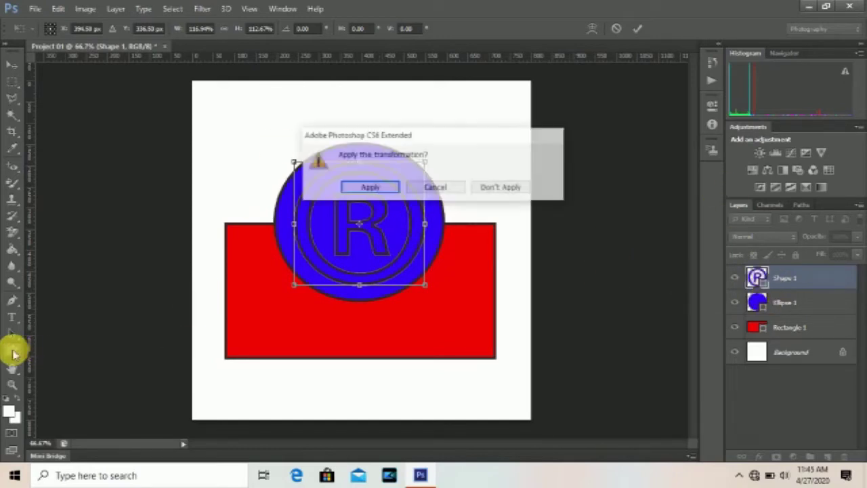
pyautogui.click(367, 188)
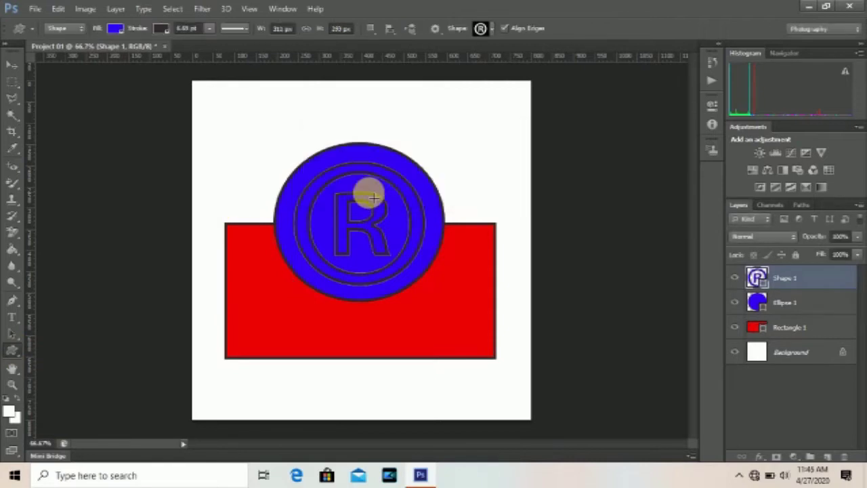
# - Fill the ® symbol green and give it a red 4.38 pt outline
pyautogui.click(117, 29)
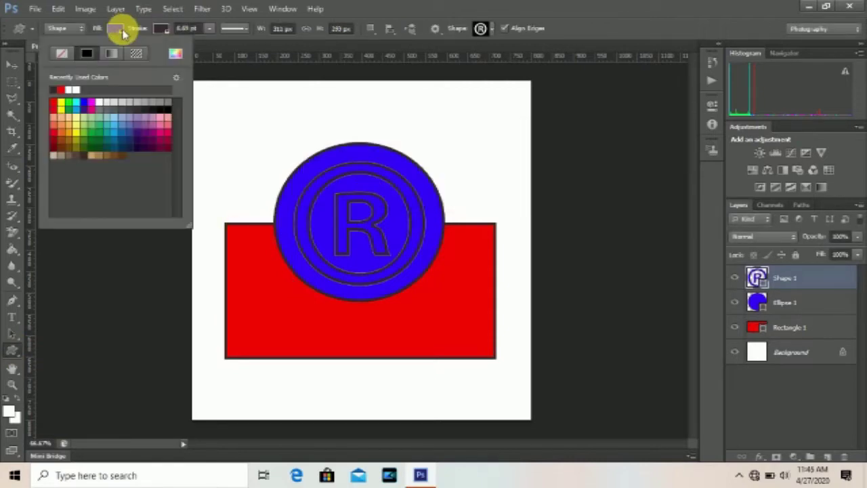
pyautogui.click(74, 105)
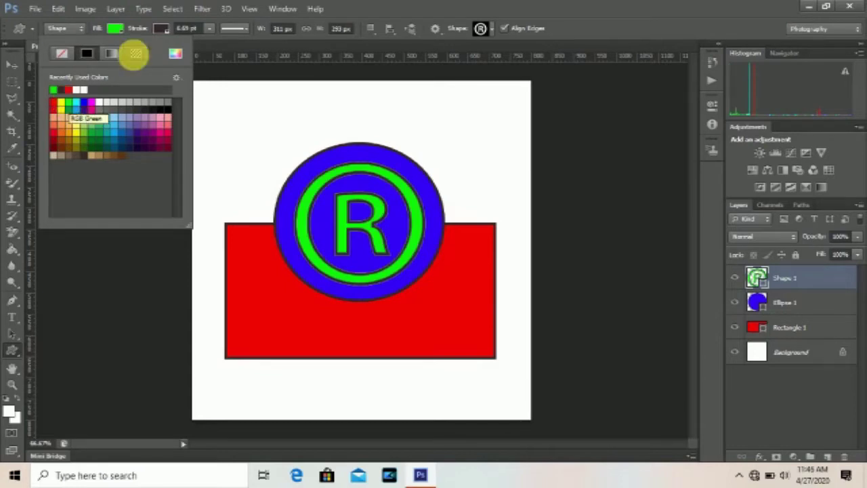
pyautogui.click(165, 32)
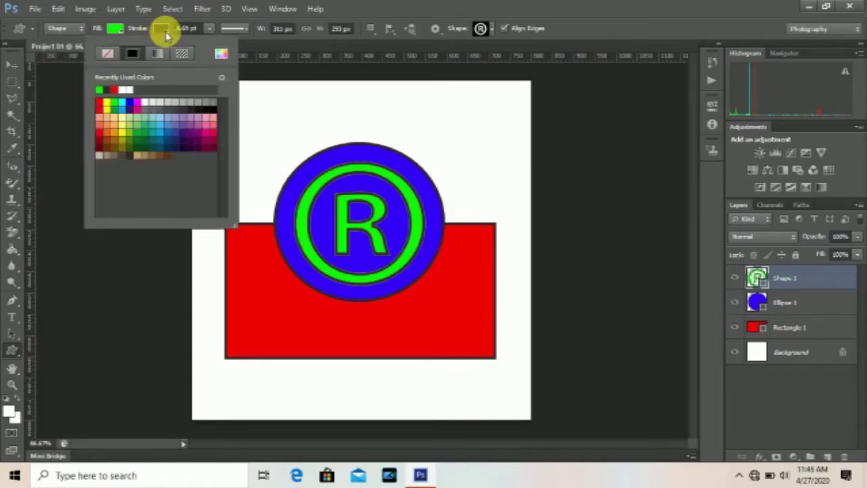
pyautogui.click(125, 99)
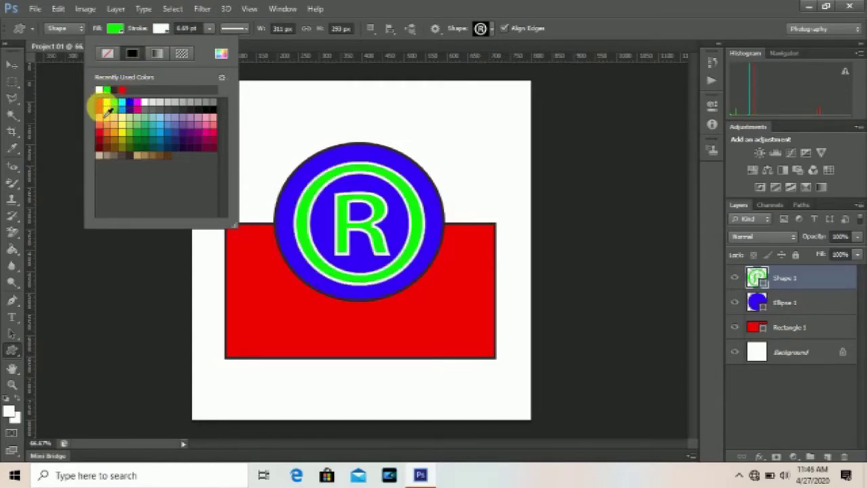
pyautogui.click(101, 107)
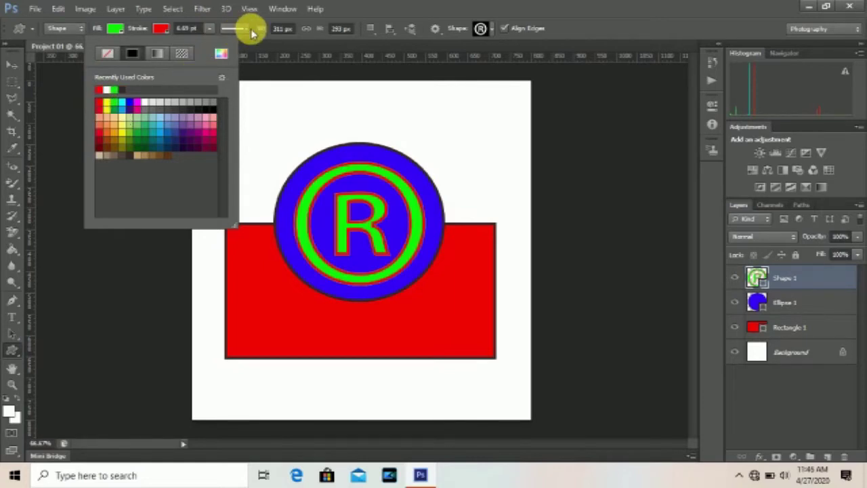
pyautogui.click(209, 29)
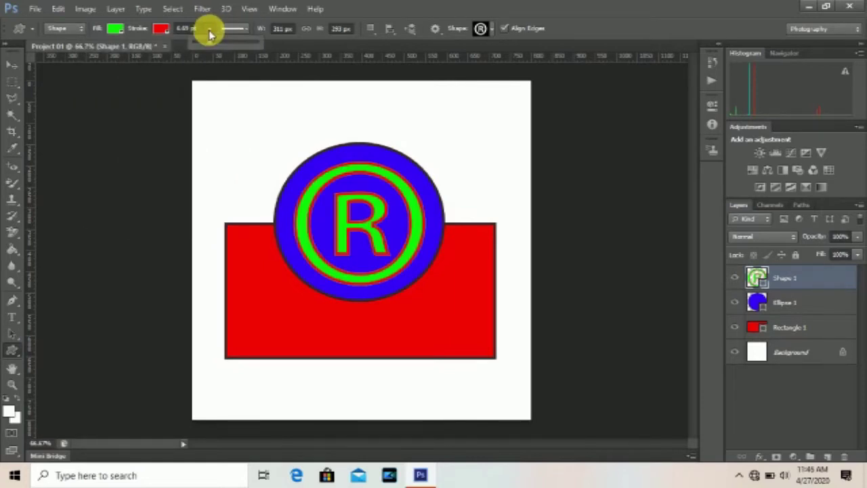
pyautogui.moveTo(210, 45)
pyautogui.mouseDown()
pyautogui.moveTo(183, 44)
pyautogui.moveTo(227, 42)
pyautogui.moveTo(200, 49)
pyautogui.mouseUp()
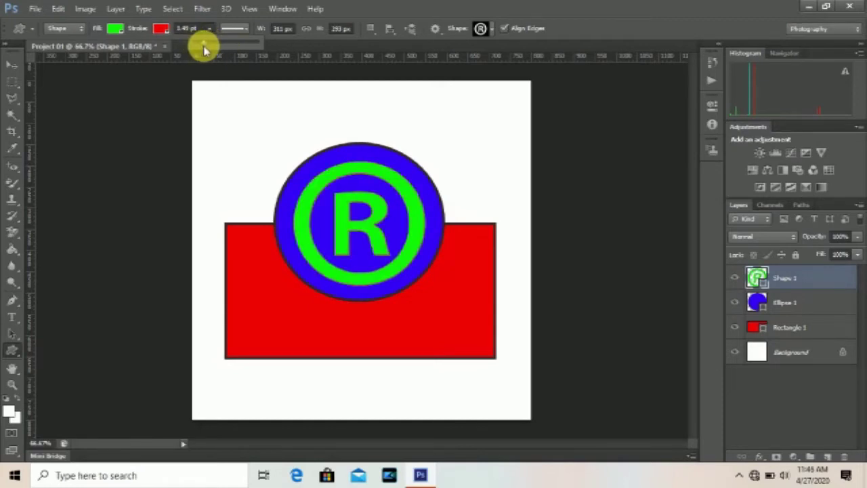
pyautogui.moveTo(206, 46); pyautogui.dragTo(207, 47)
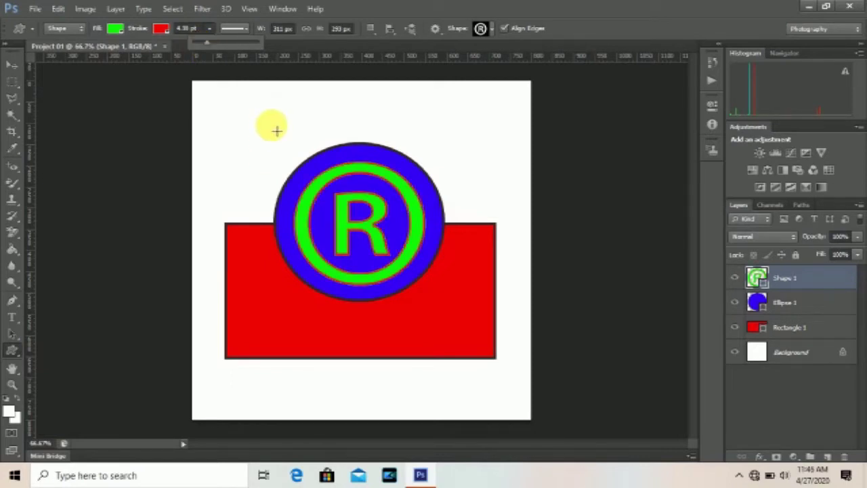
pyautogui.click(241, 28)
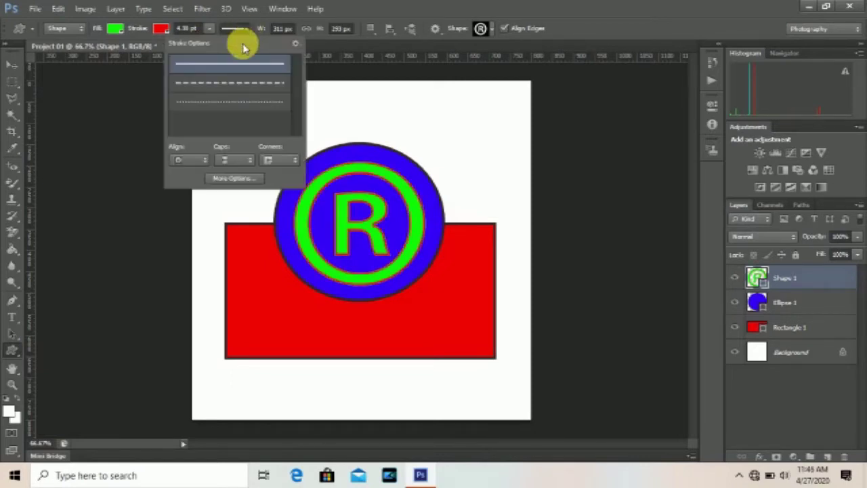
pyautogui.click(242, 84)
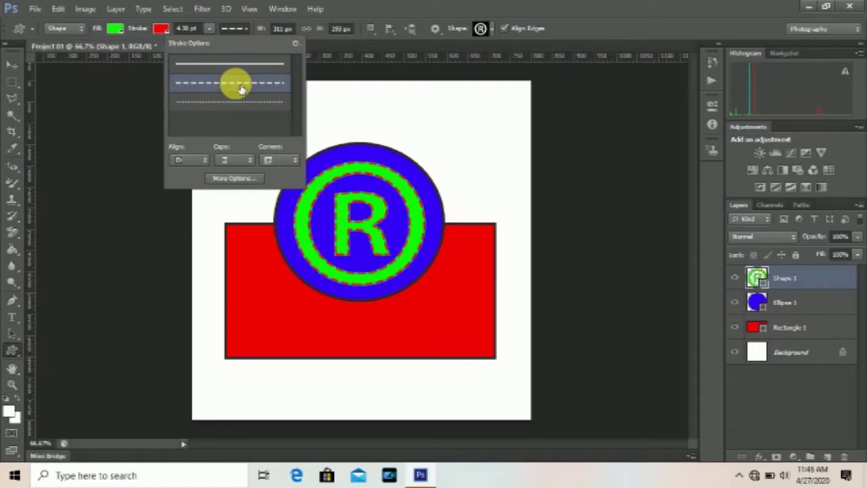
pyautogui.click(235, 104)
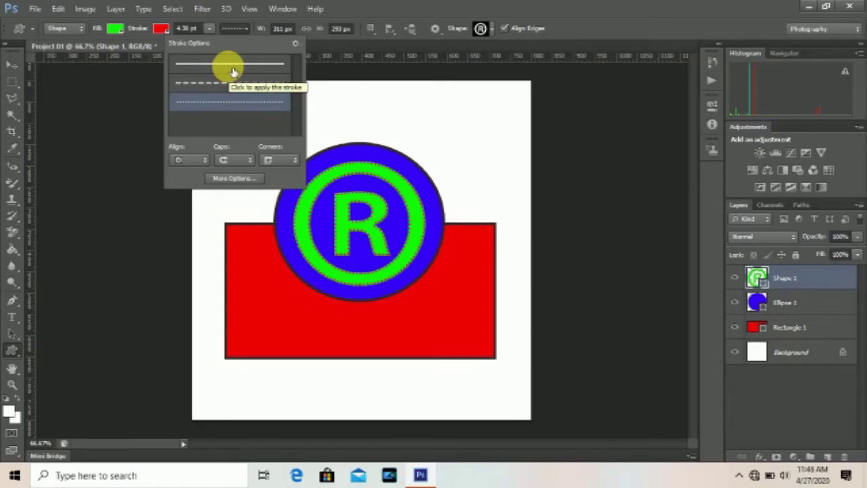
pyautogui.click(232, 72)
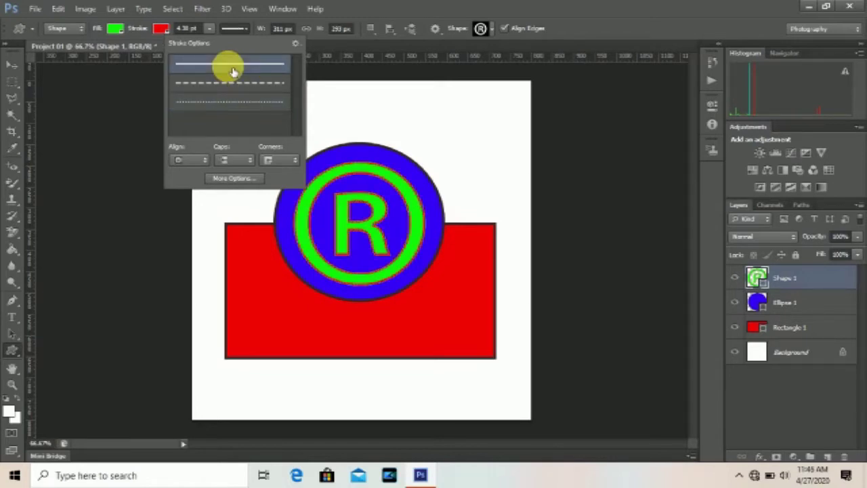
pyautogui.click(247, 28)
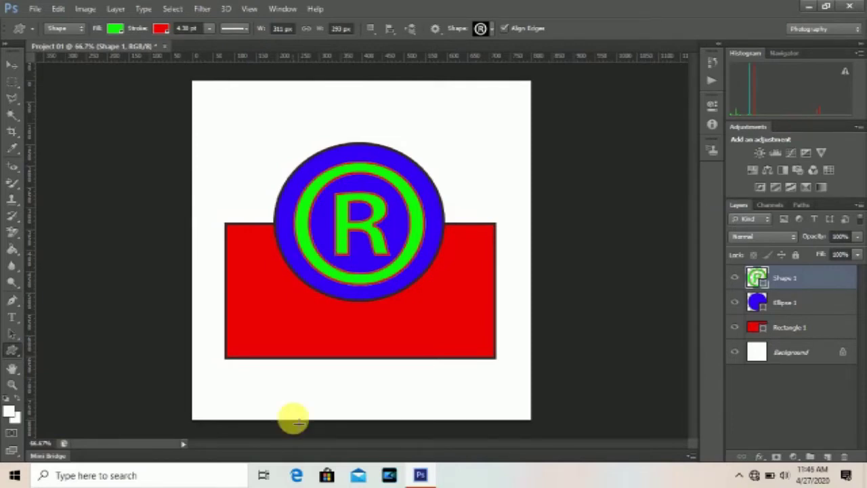
pyautogui.click(492, 29)
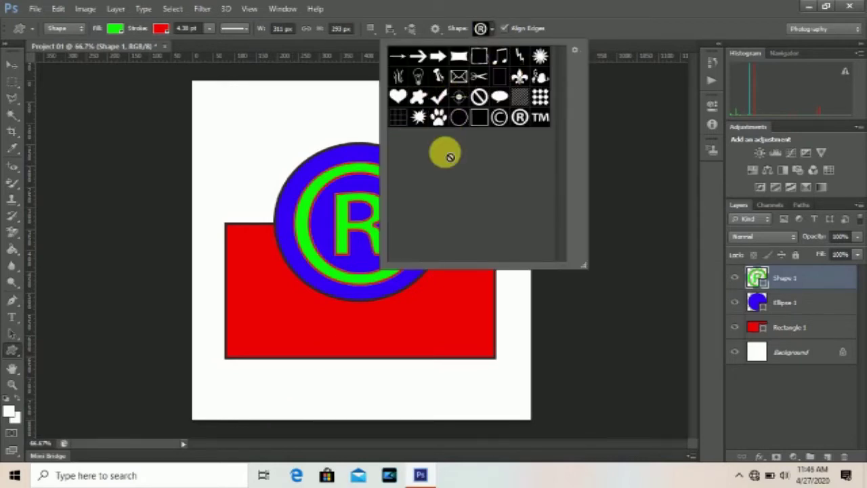
pyautogui.click(493, 29)
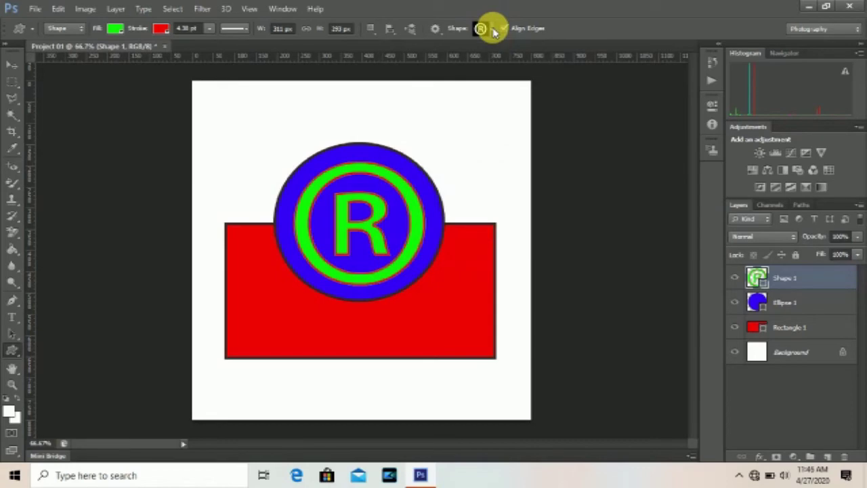
# - Create a new white 800 × 800 px document
pyautogui.click(33, 10)
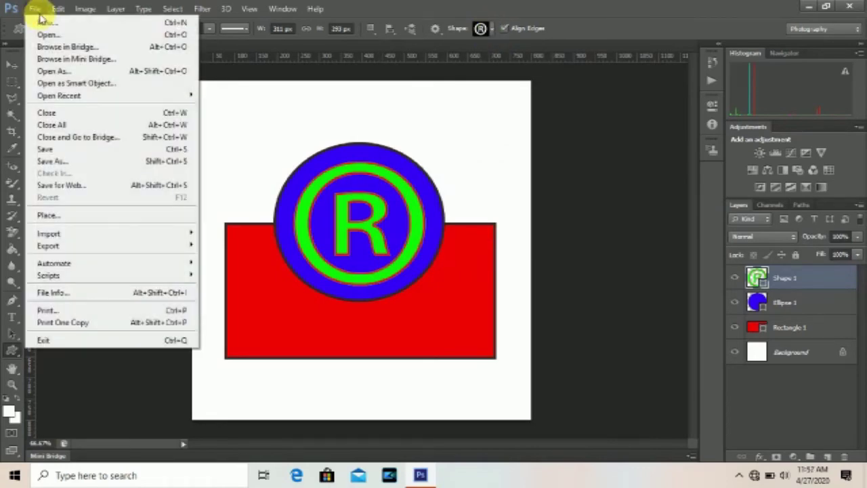
pyautogui.click(41, 22)
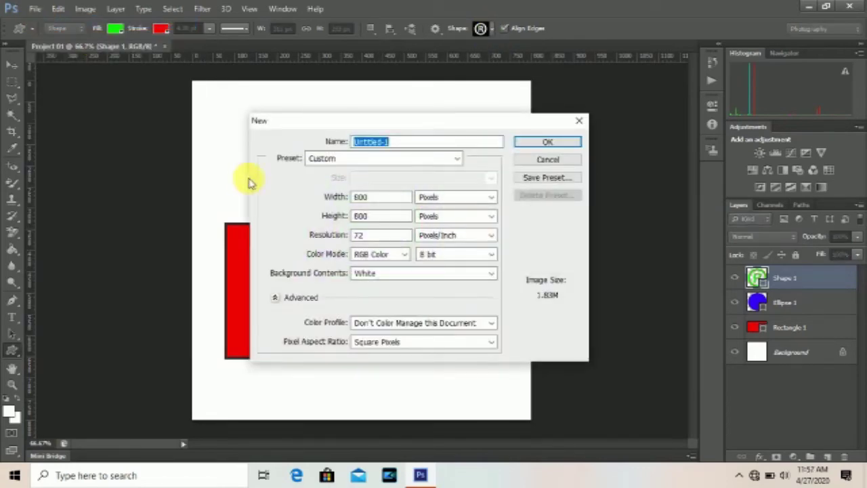
pyautogui.click(557, 143)
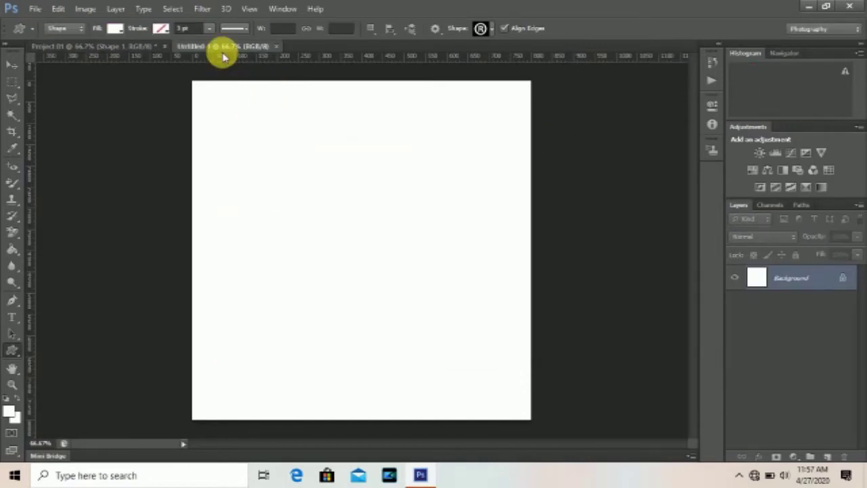
# - Draw a speech-bubble custom shape path, about 460 × 342 px, near the canvas centre
pyautogui.rightClick(14, 350)
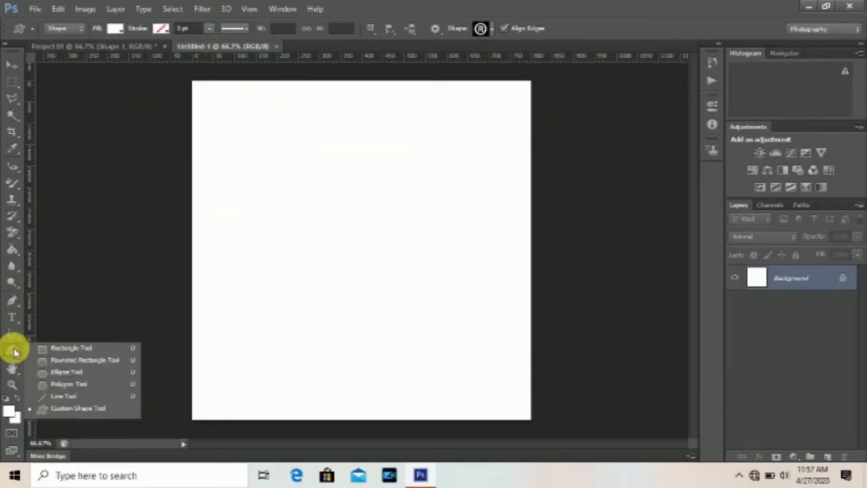
pyautogui.click(51, 408)
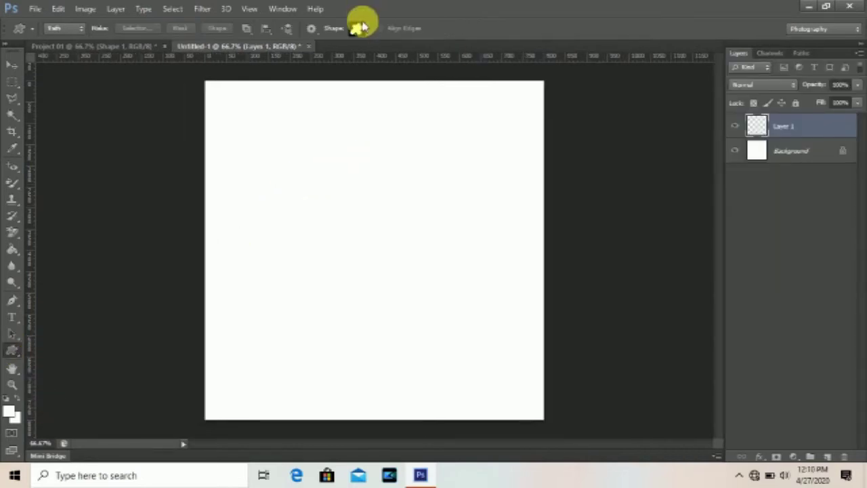
pyautogui.click(362, 28)
pyautogui.click(376, 98)
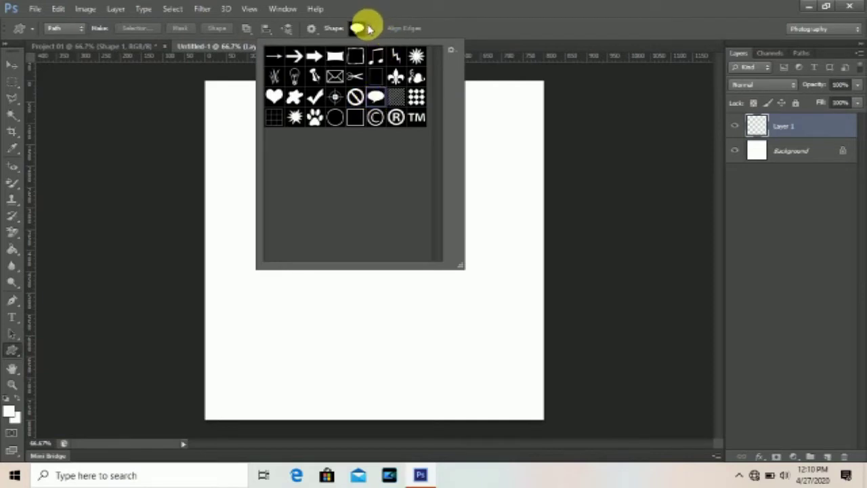
pyautogui.click(359, 27)
pyautogui.moveTo(296, 177)
pyautogui.mouseDown()
pyautogui.moveTo(469, 325)
pyautogui.moveTo(488, 330)
pyautogui.mouseUp()
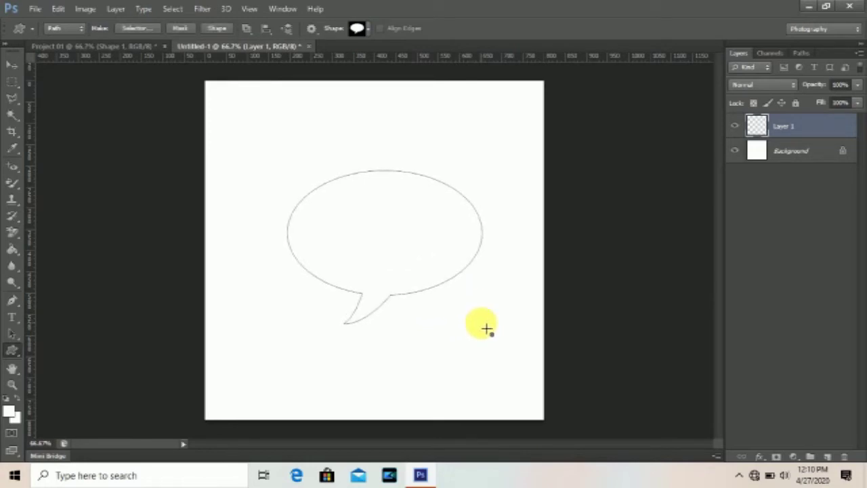
pyautogui.click(283, 10)
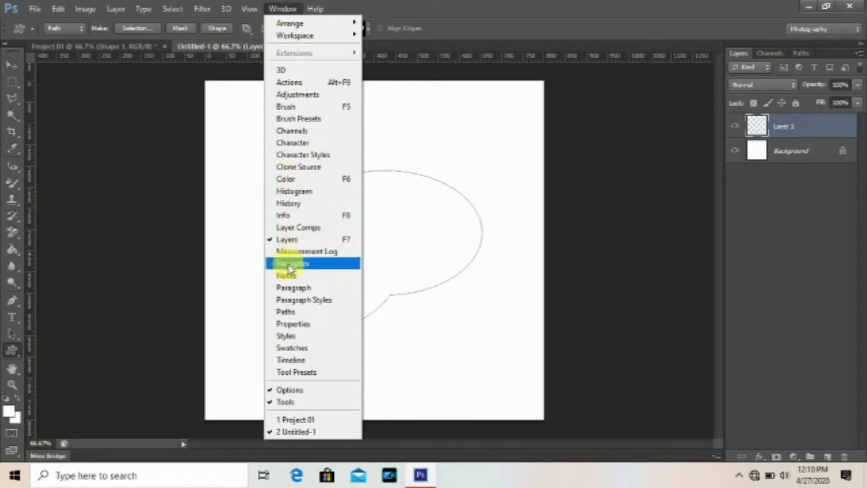
# - Save the speech-bubble work path as 'Path 1' and load it as a selection
pyautogui.click(287, 312)
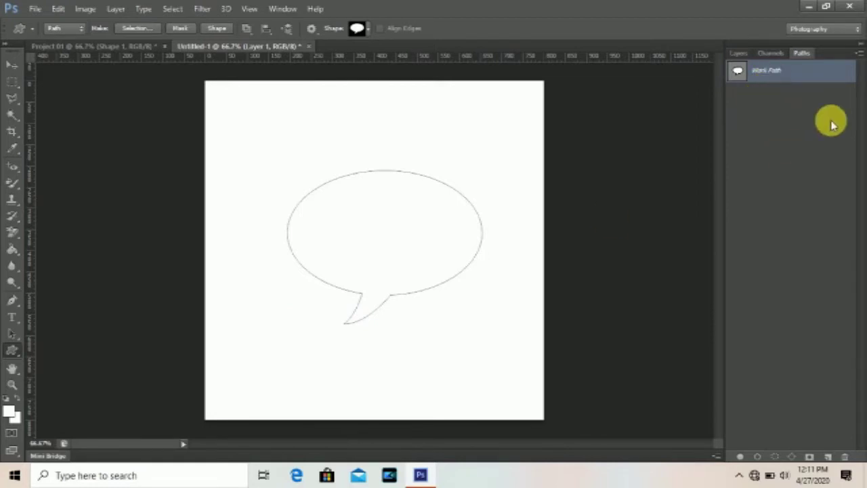
pyautogui.doubleClick(807, 73)
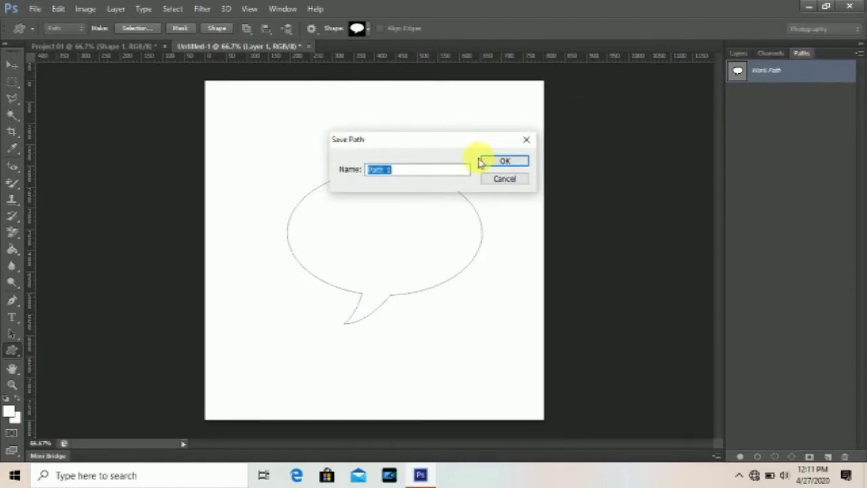
pyautogui.click(502, 162)
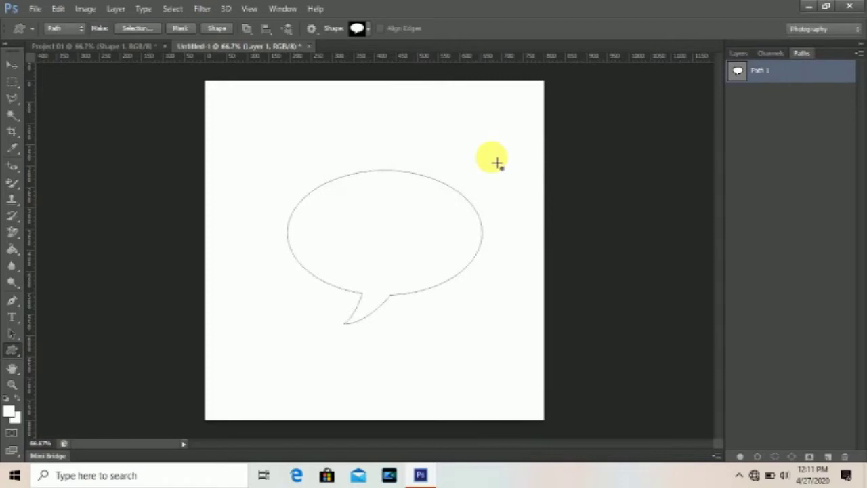
pyautogui.keyDown('ctrl'); pyautogui.click(766, 76); pyautogui.keyUp('ctrl')
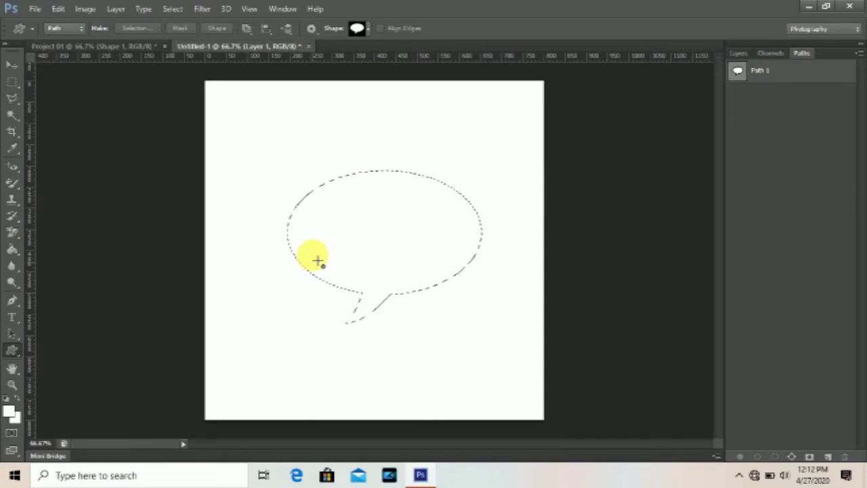
pyautogui.click(38, 9)
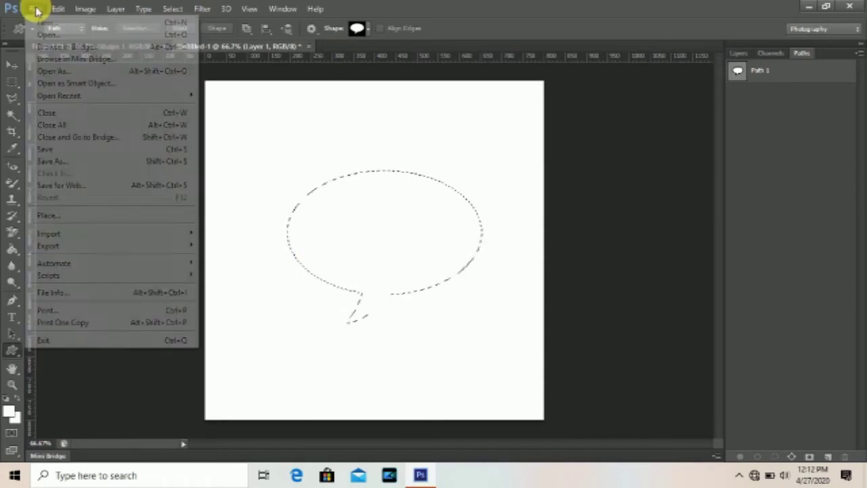
# - Open grouppic.PNG from the Desktop and select the whole photo with the Move tool active
pyautogui.click(44, 35)
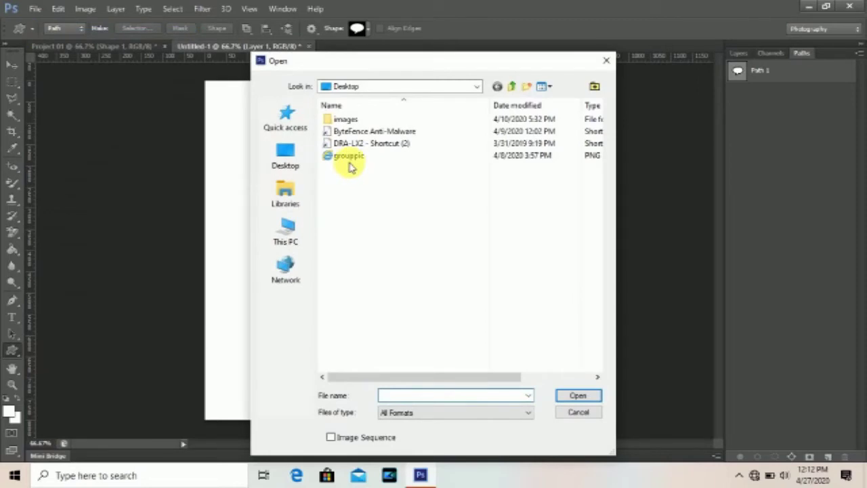
pyautogui.click(296, 154)
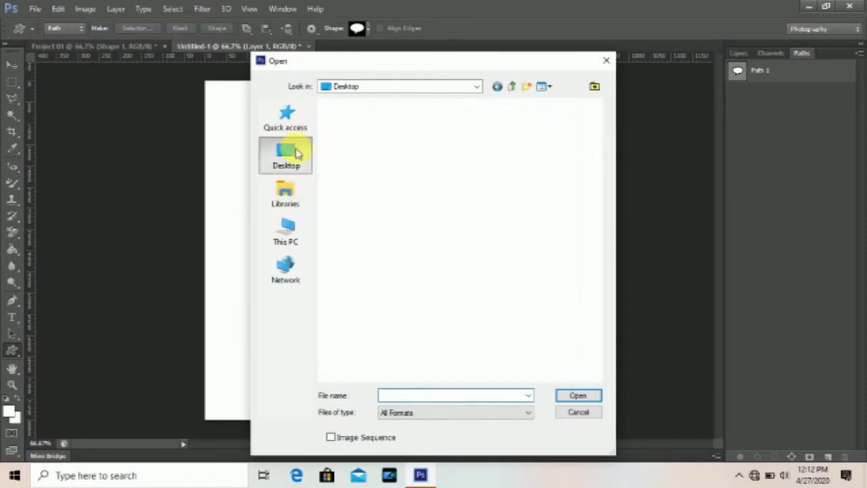
pyautogui.click(398, 355)
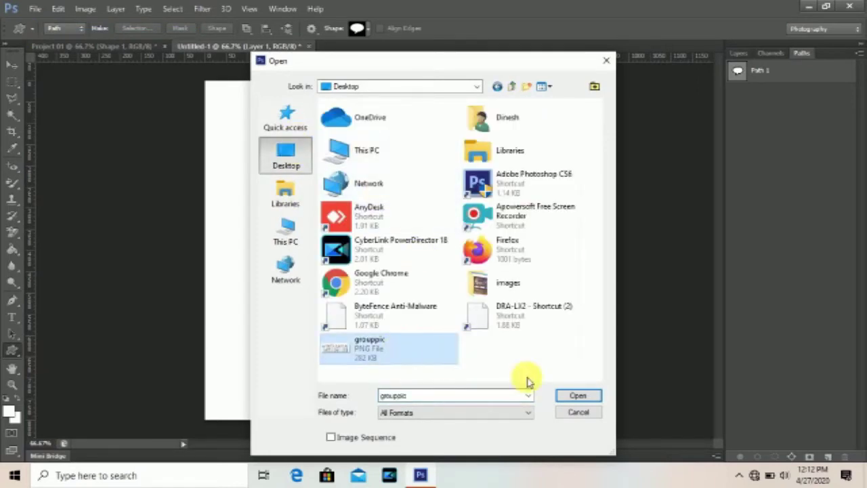
pyautogui.click(568, 395)
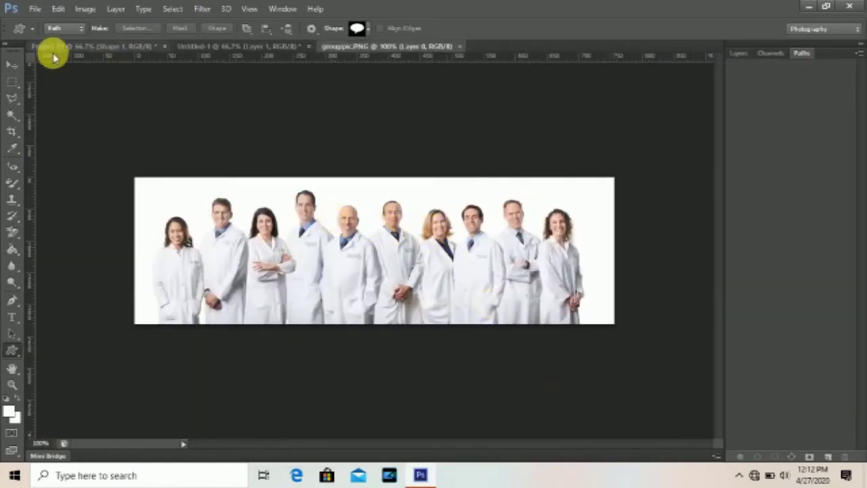
pyautogui.click(17, 64)
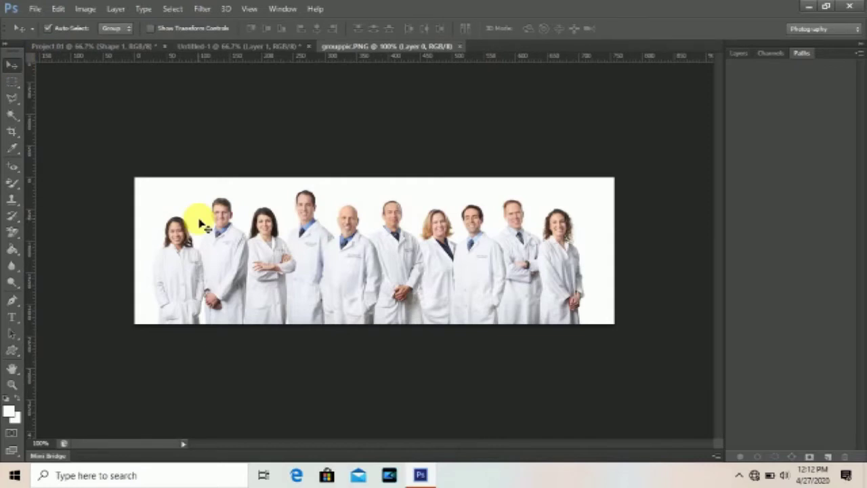
pyautogui.hotkey('ctrl', 'a')
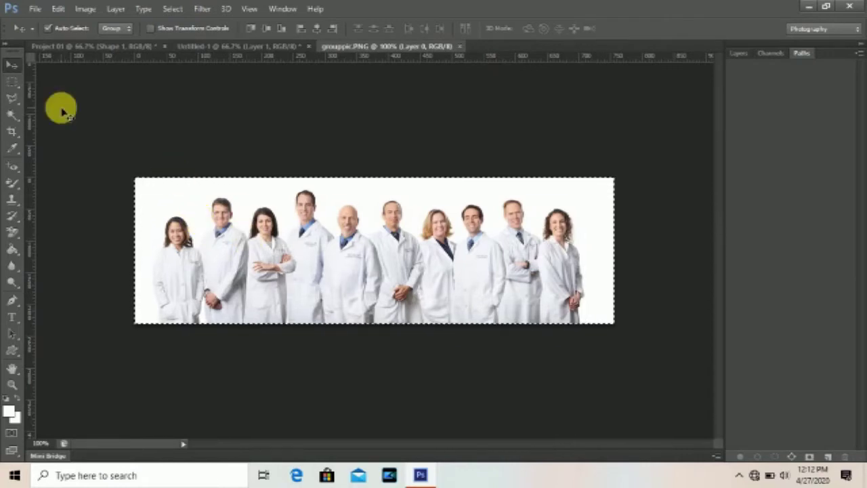
# - Back in Untitled-1, paste the group photo using Edit > Paste Special > Paste Into
pyautogui.click(203, 46)
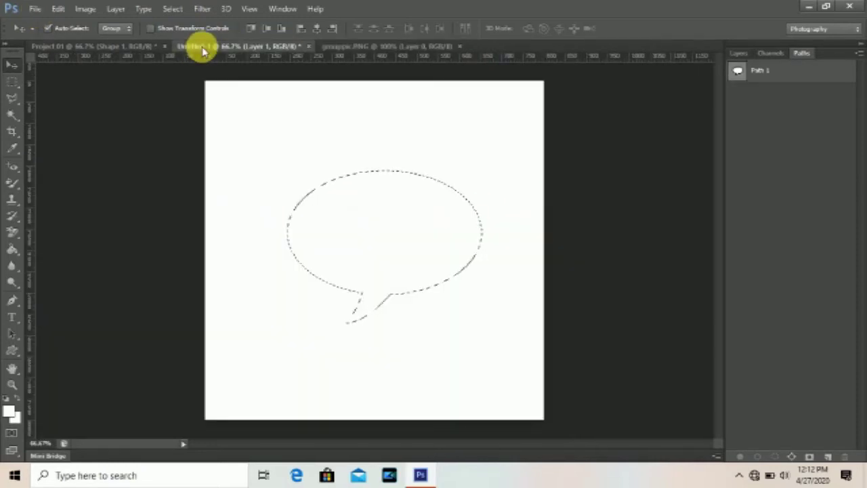
pyautogui.click(60, 11)
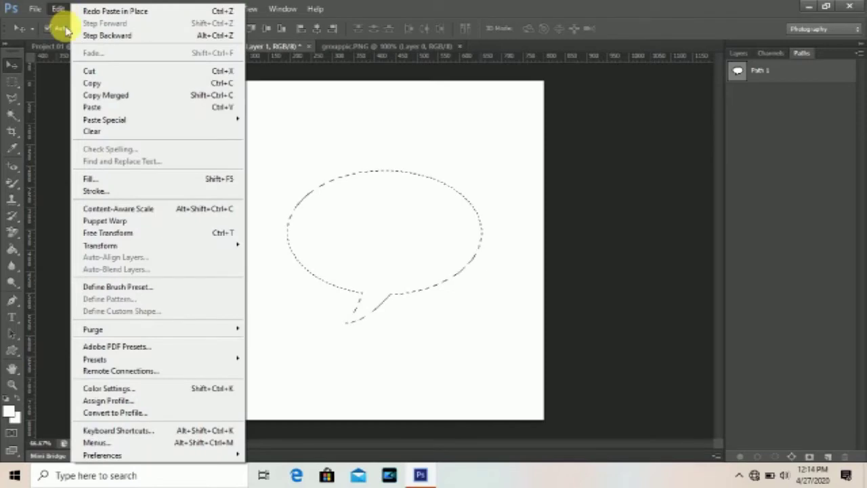
pyautogui.moveTo(105, 120)
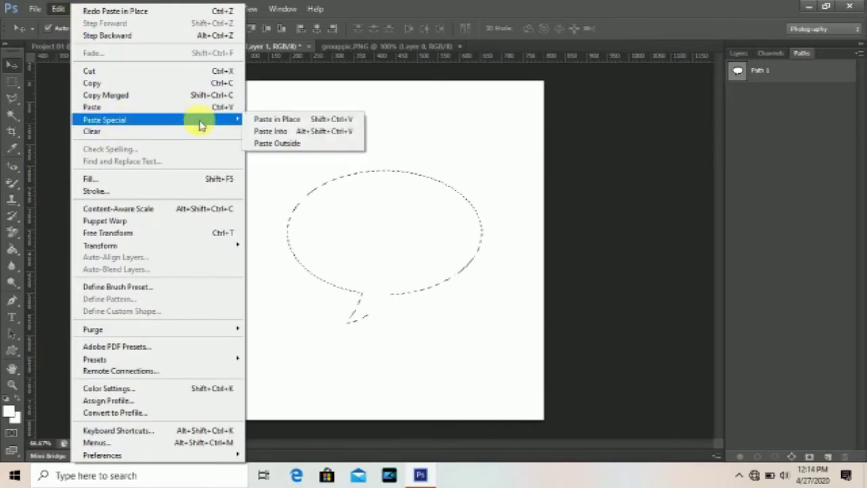
pyautogui.click(259, 132)
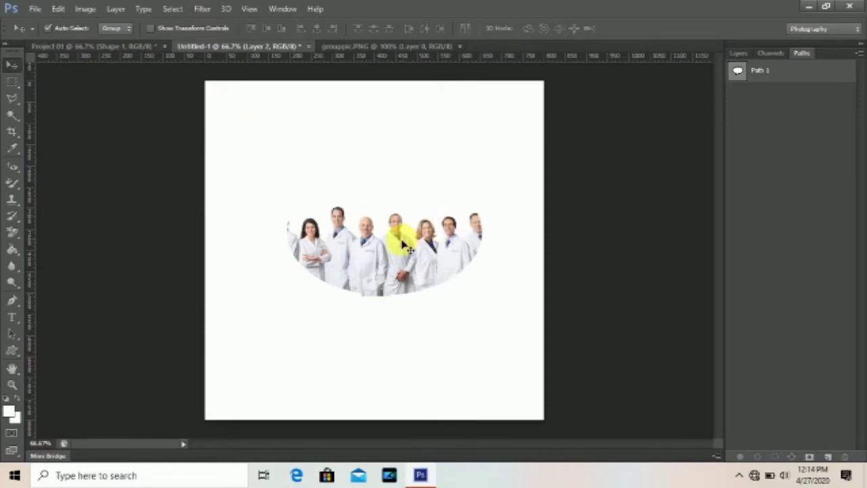
# - Reposition the pasted group photo and free-transform it taller and wider inside the bubble
pyautogui.moveTo(405, 249); pyautogui.dragTo(396, 241)
pyautogui.hotkey('ctrl', 't')
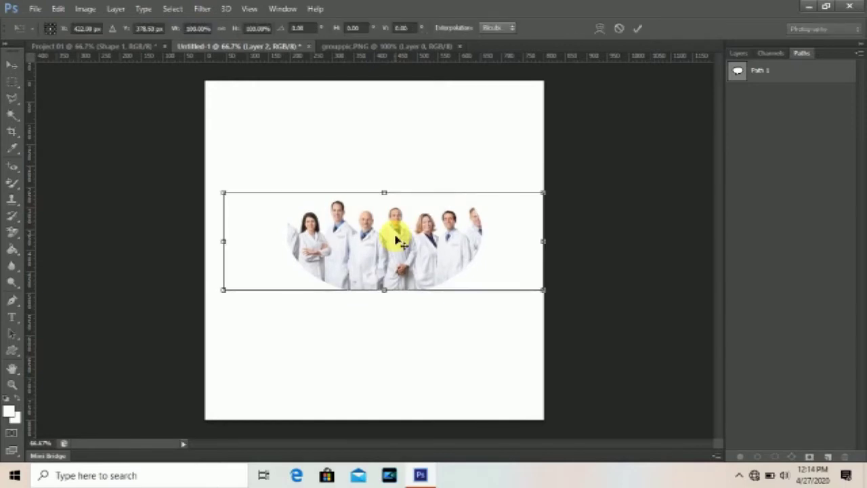
pyautogui.moveTo(384, 193)
pyautogui.mouseDown()
pyautogui.moveTo(385, 122)
pyautogui.moveTo(384, 155)
pyautogui.mouseUp()
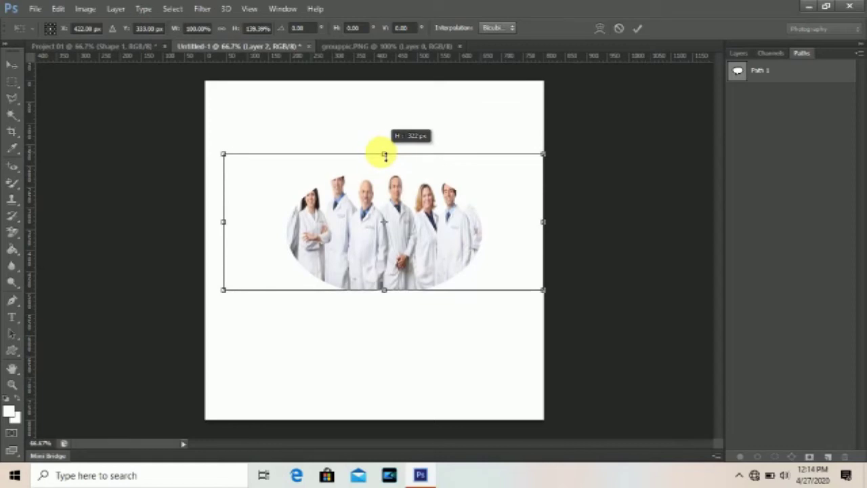
pyautogui.moveTo(386, 292); pyautogui.dragTo(387, 346)
pyautogui.moveTo(547, 248); pyautogui.dragTo(589, 252)
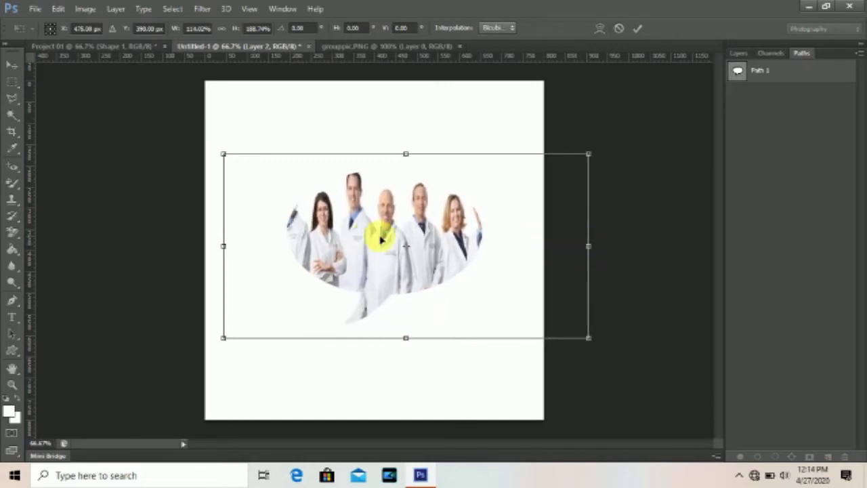
pyautogui.moveTo(224, 246); pyautogui.dragTo(160, 247)
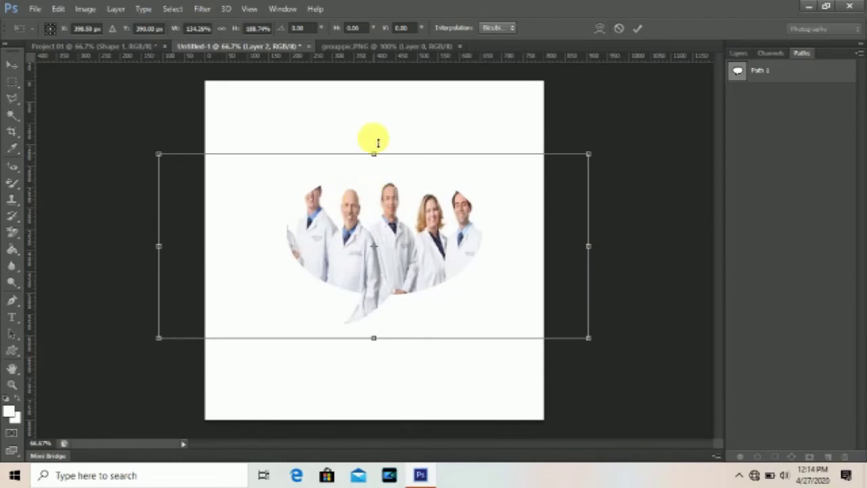
pyautogui.moveTo(374, 154); pyautogui.dragTo(374, 119)
pyautogui.moveTo(364, 227)
pyautogui.mouseDown()
pyautogui.moveTo(411, 246)
pyautogui.moveTo(415, 266)
pyautogui.mouseUp()
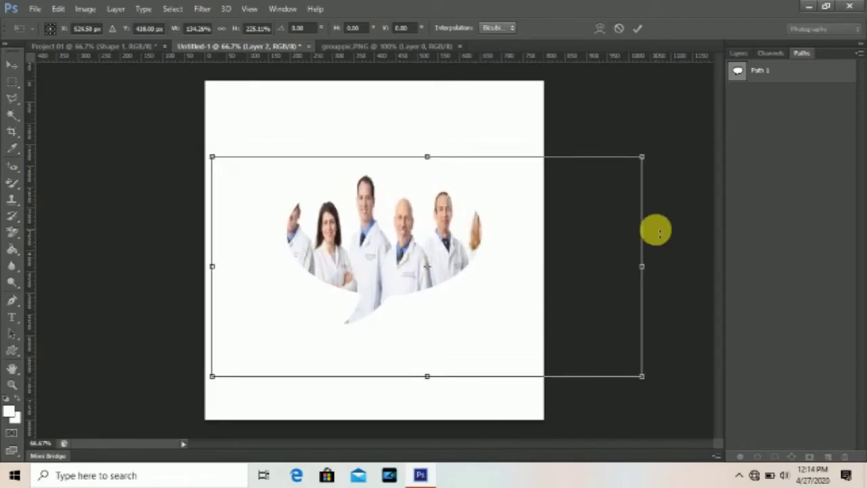
# - Widen the photo further on both sides, raise its top, and commit the transform on Layer 2
pyautogui.moveTo(648, 271)
pyautogui.mouseDown()
pyautogui.moveTo(673, 271)
pyautogui.moveTo(663, 269)
pyautogui.mouseUp()
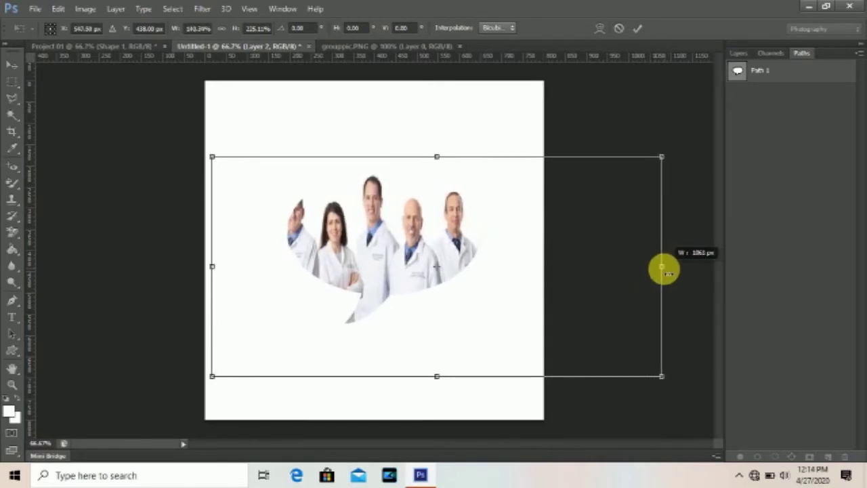
pyautogui.moveTo(213, 271); pyautogui.dragTo(195, 271)
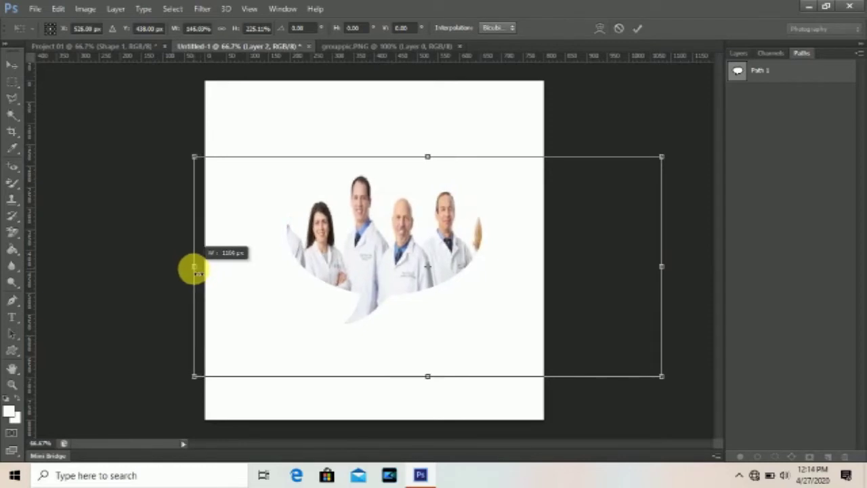
pyautogui.moveTo(195, 271); pyautogui.dragTo(183, 267)
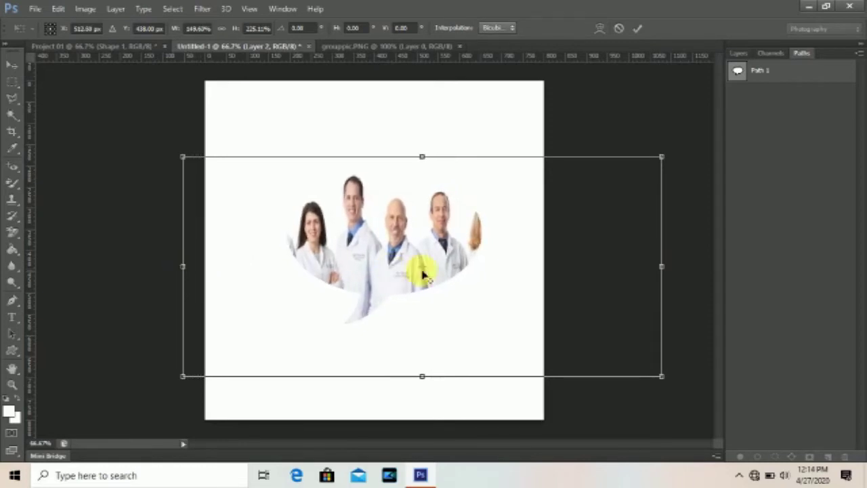
pyautogui.moveTo(662, 267); pyautogui.dragTo(685, 269)
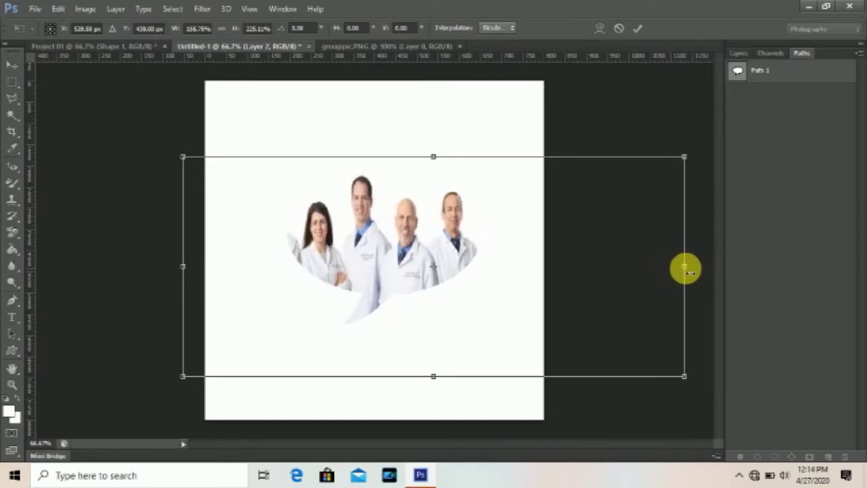
pyautogui.moveTo(434, 157)
pyautogui.mouseDown()
pyautogui.moveTo(439, 149)
pyautogui.moveTo(438, 167)
pyautogui.moveTo(441, 160)
pyautogui.mouseUp()
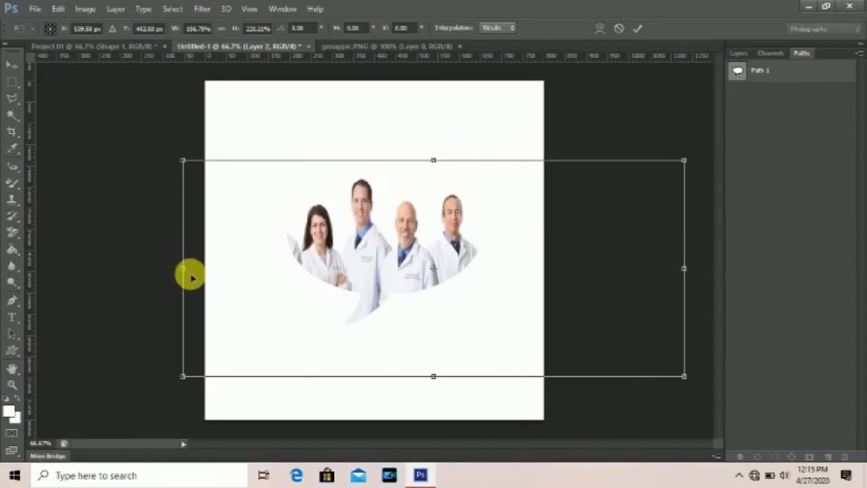
pyautogui.moveTo(184, 272); pyautogui.dragTo(168, 271)
pyautogui.moveTo(684, 268); pyautogui.dragTo(695, 269)
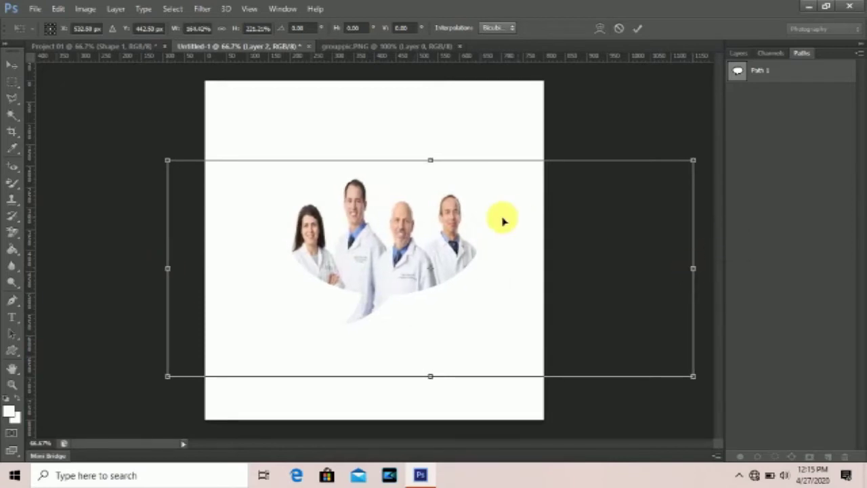
pyautogui.click(637, 30)
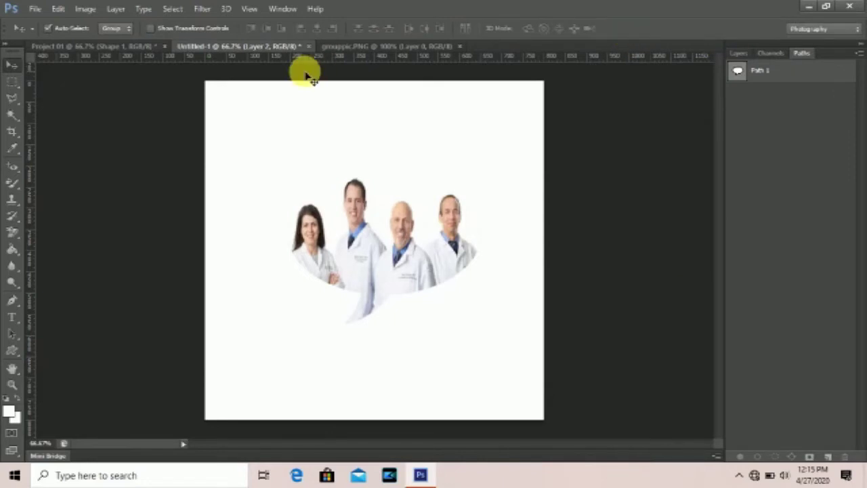
# - Show the Path 1 outline and convert Layer 2 into a smart object
pyautogui.click(12, 351)
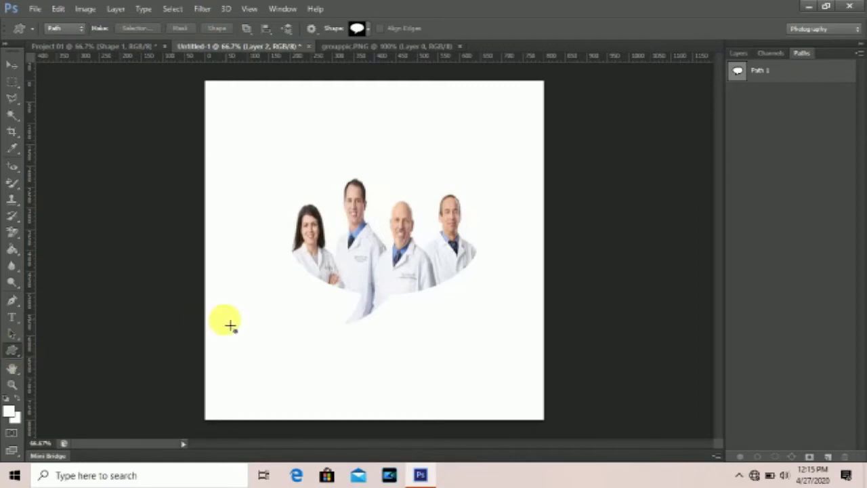
pyautogui.click(798, 70)
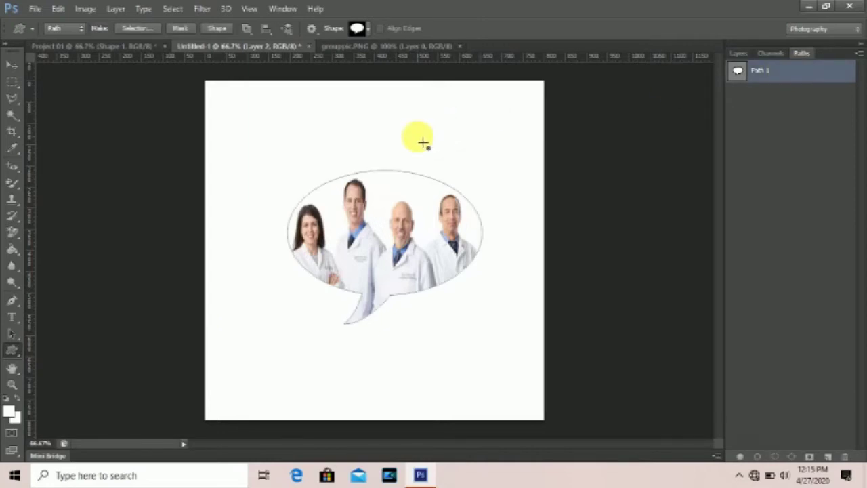
pyautogui.press('v')
pyautogui.click(739, 53)
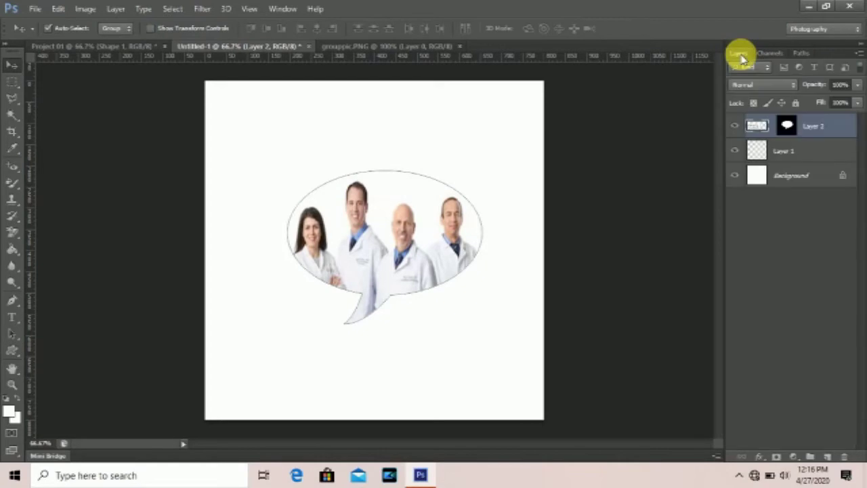
pyautogui.rightClick(835, 132)
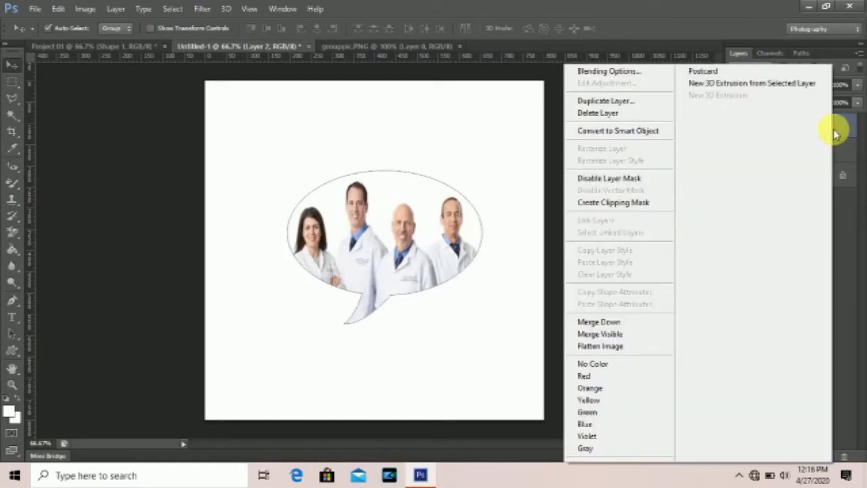
pyautogui.click(661, 132)
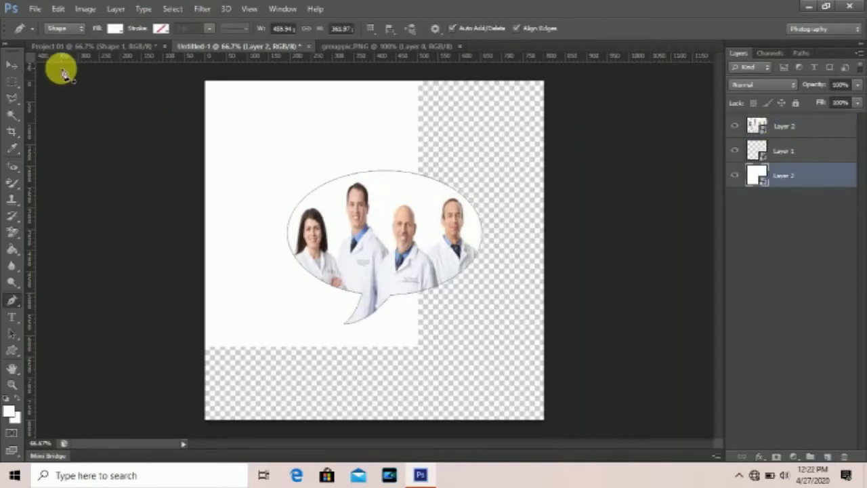
# - From grouppic.PNG, create a new 756 × 231 px document with the Clipboard preset
pyautogui.click(364, 44)
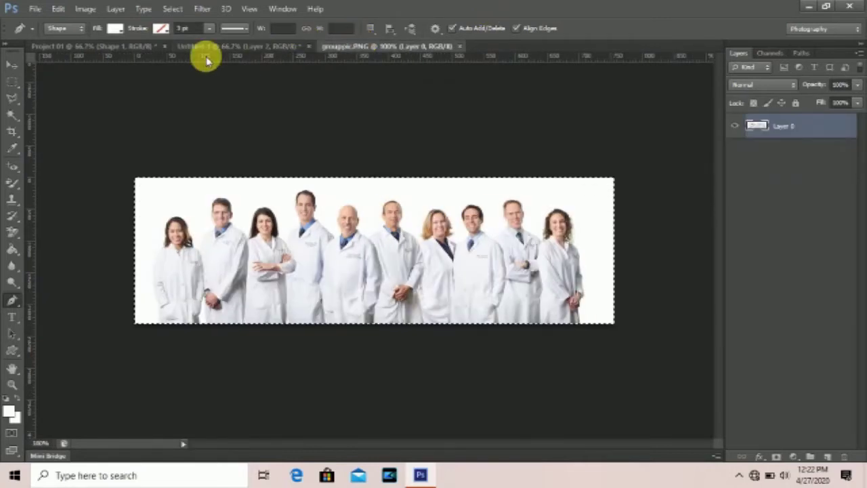
pyautogui.click(33, 9)
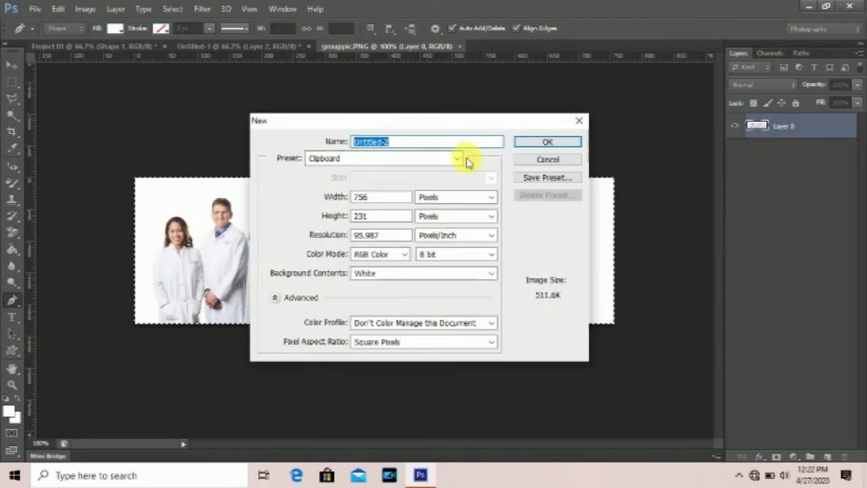
pyautogui.click(553, 143)
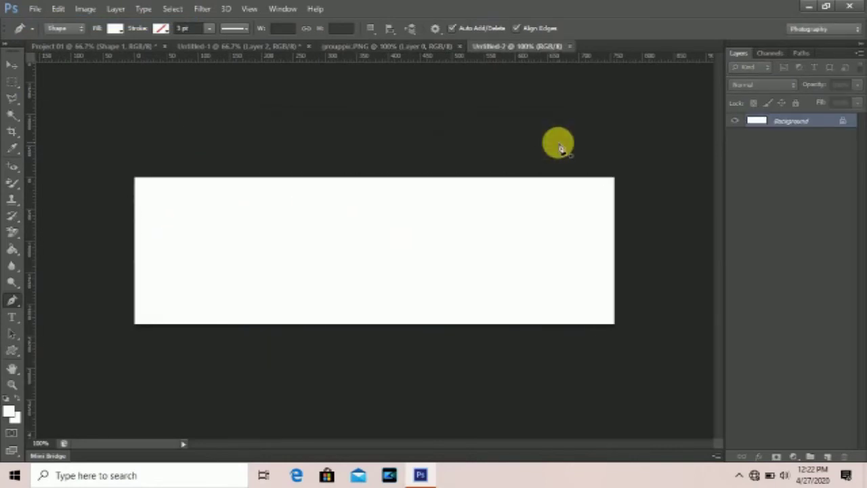
# - Set the Pen tool to Shape mode with a blue fill
pyautogui.click(70, 32)
pyautogui.click(60, 42)
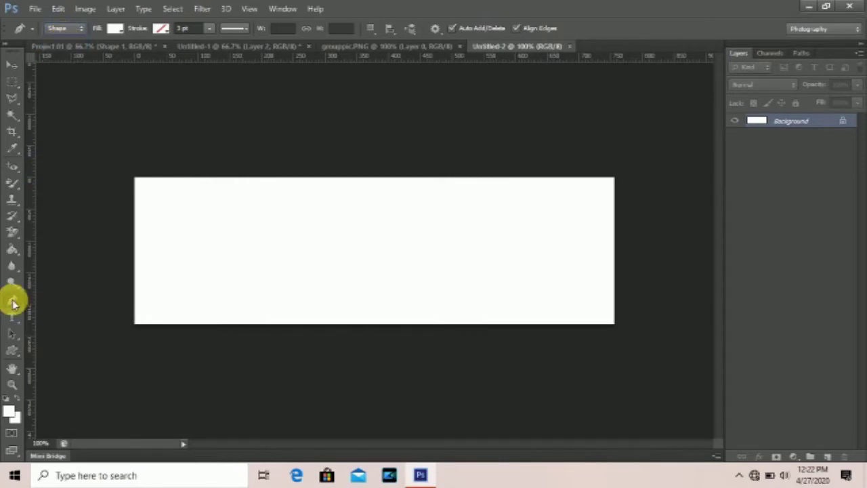
pyautogui.rightClick(12, 303)
pyautogui.click(35, 297)
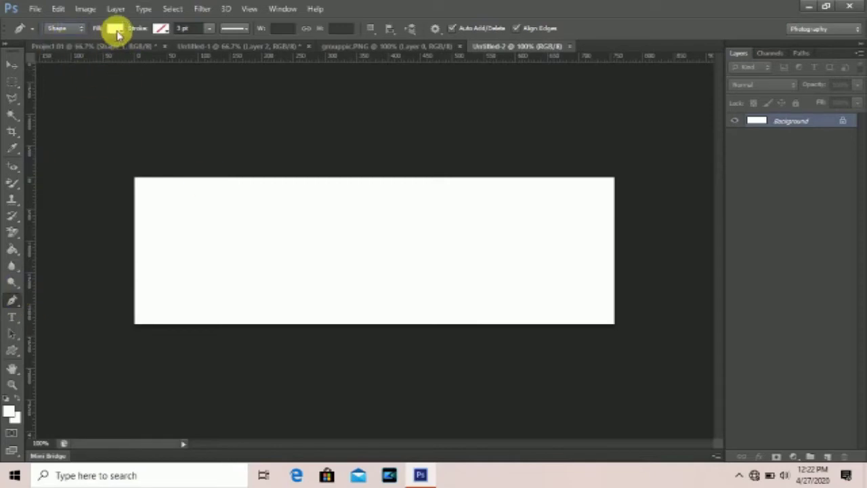
pyautogui.click(115, 29)
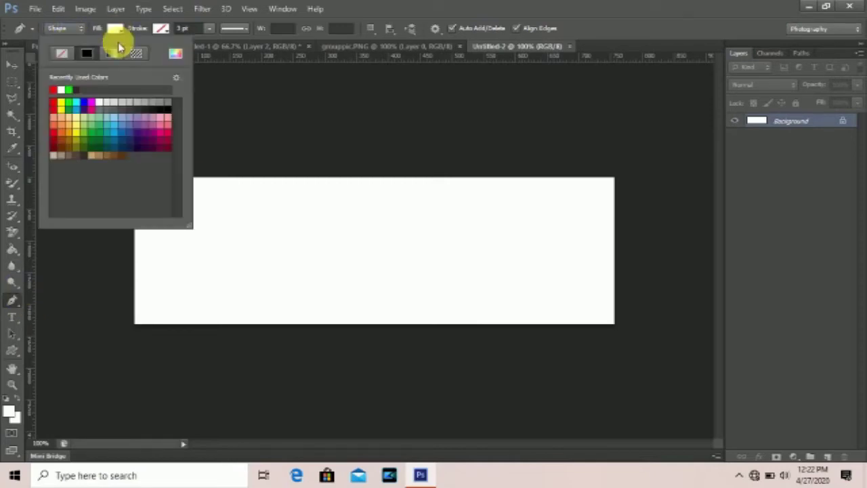
pyautogui.click(83, 103)
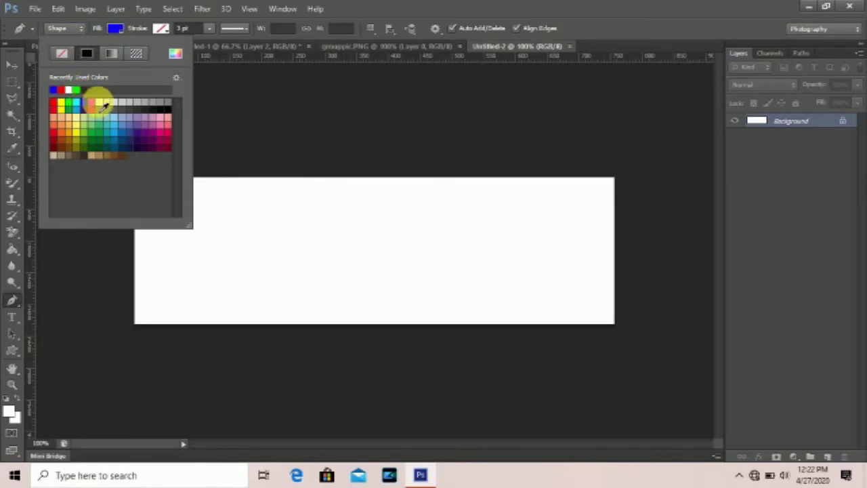
# - Draw a blue rectangle covering the left half of the canvas from the top-left corner
pyautogui.click(249, 215)
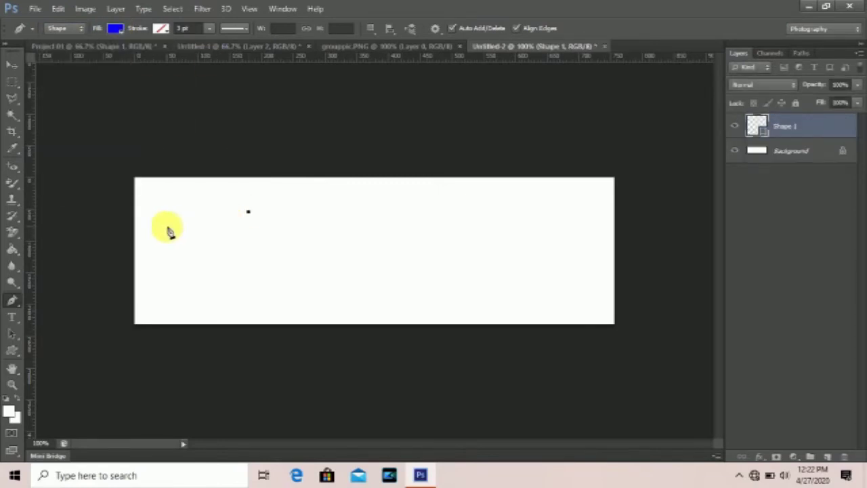
pyautogui.hotkey('ctrl', 'z')
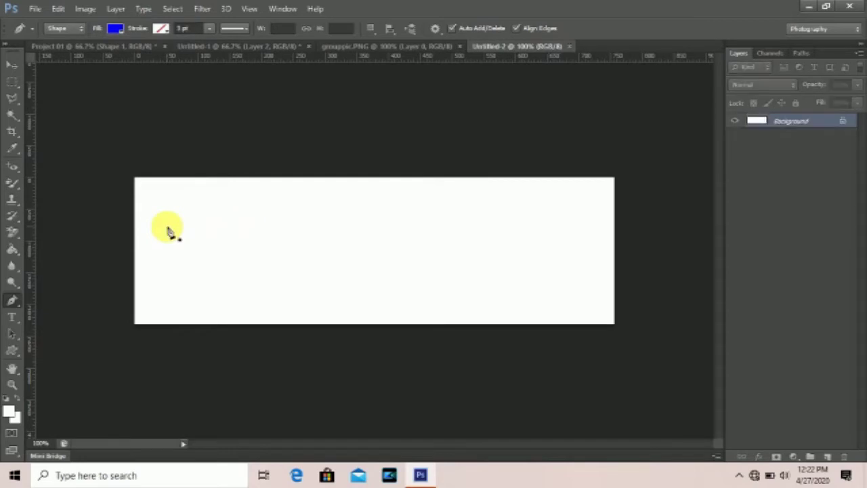
pyautogui.click(135, 180)
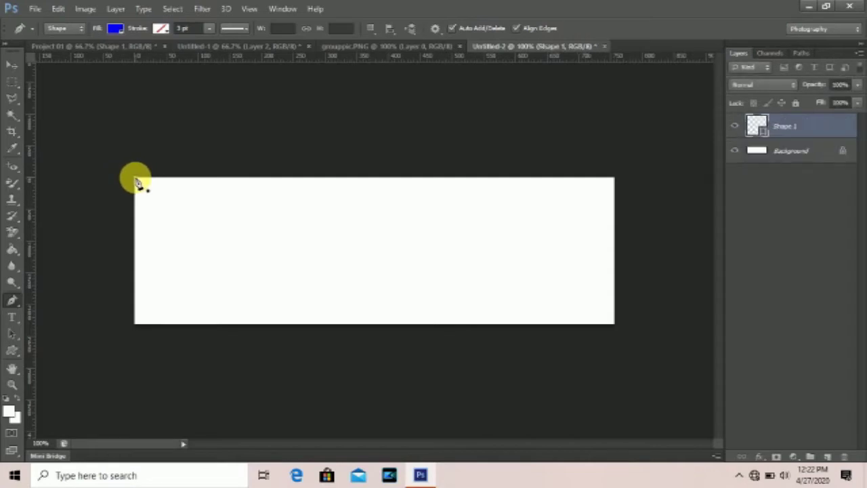
pyautogui.click(343, 179)
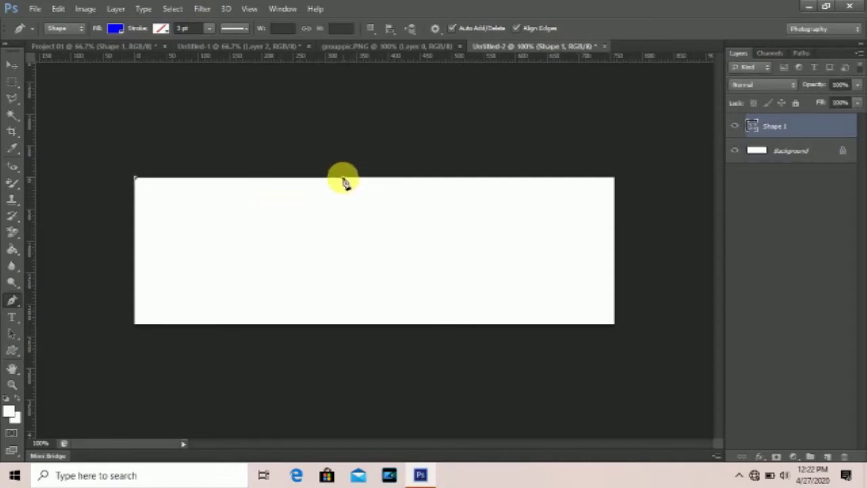
pyautogui.click(344, 323)
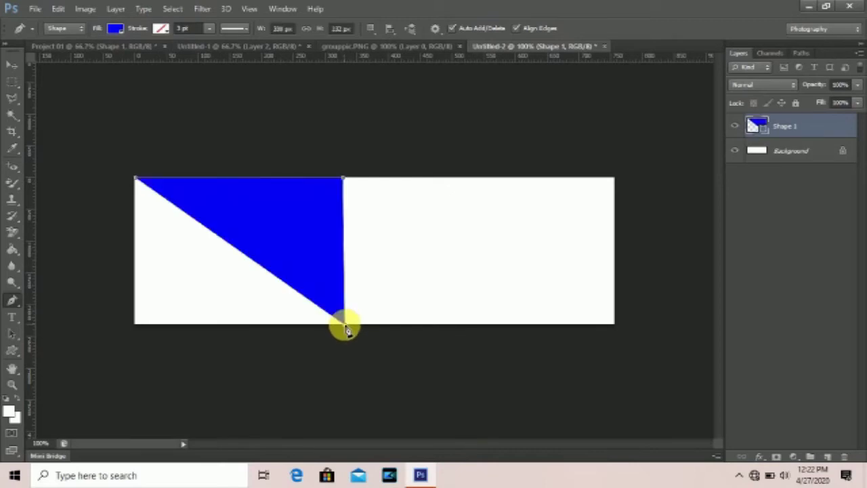
pyautogui.click(136, 324)
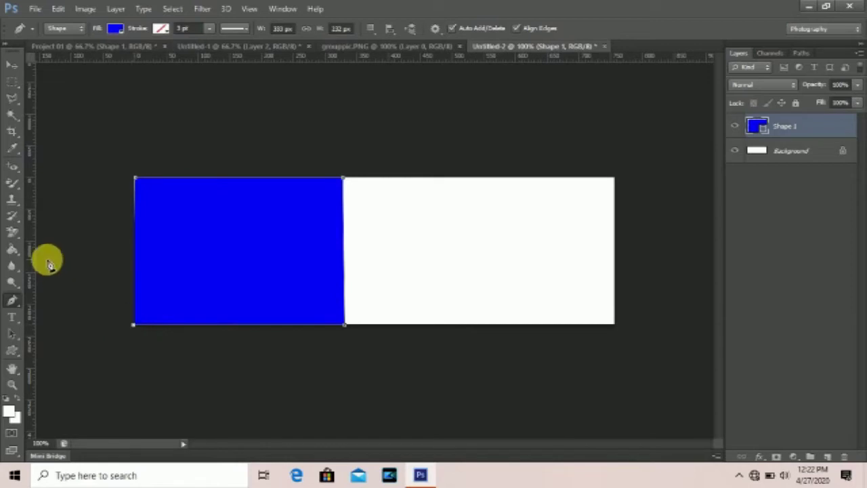
pyautogui.click(18, 307)
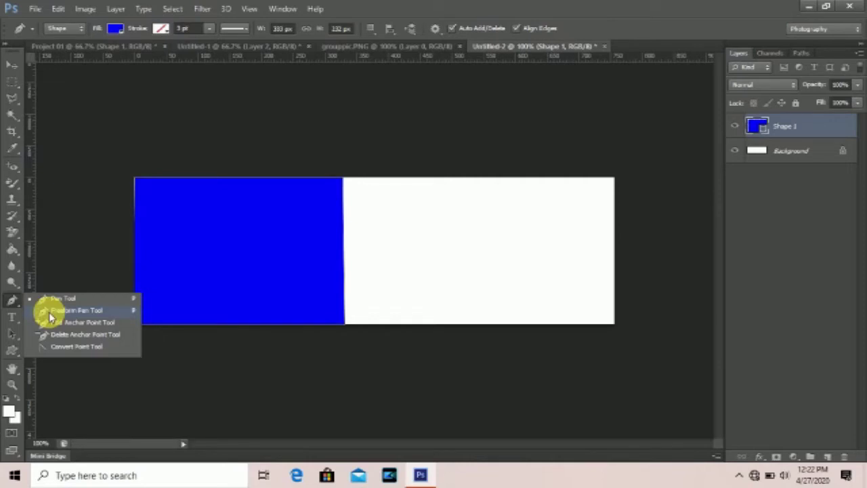
pyautogui.click(51, 311)
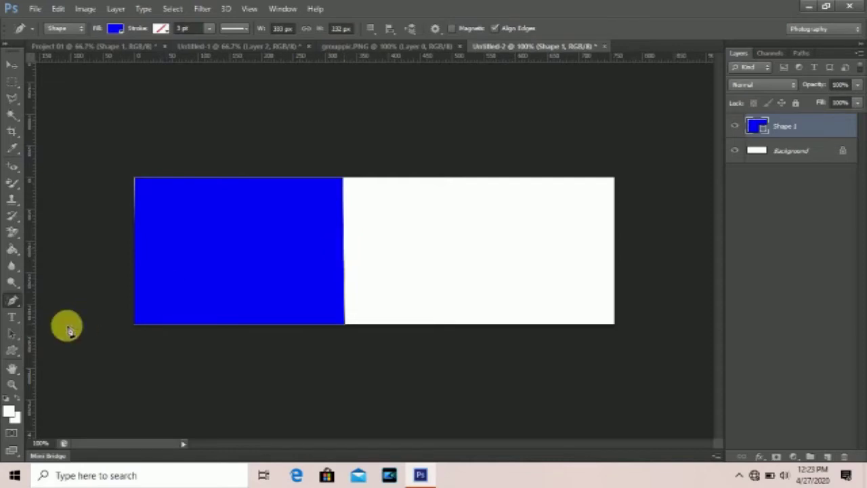
# - Add an anchor on Shape 1's right edge and drag it and its handles left into an inward curve
pyautogui.rightClick(15, 303)
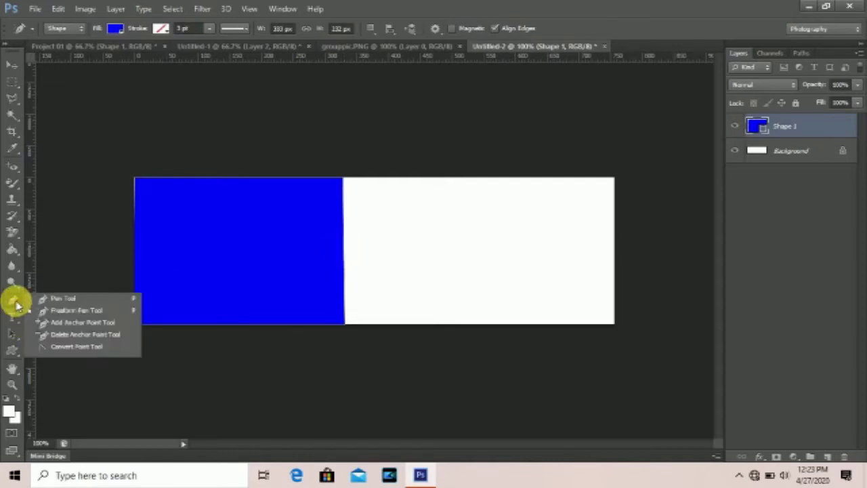
pyautogui.click(58, 323)
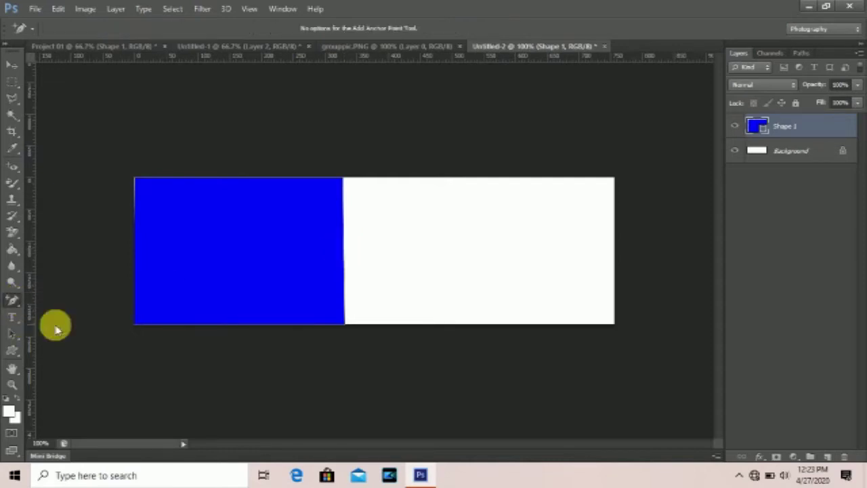
pyautogui.click(346, 252)
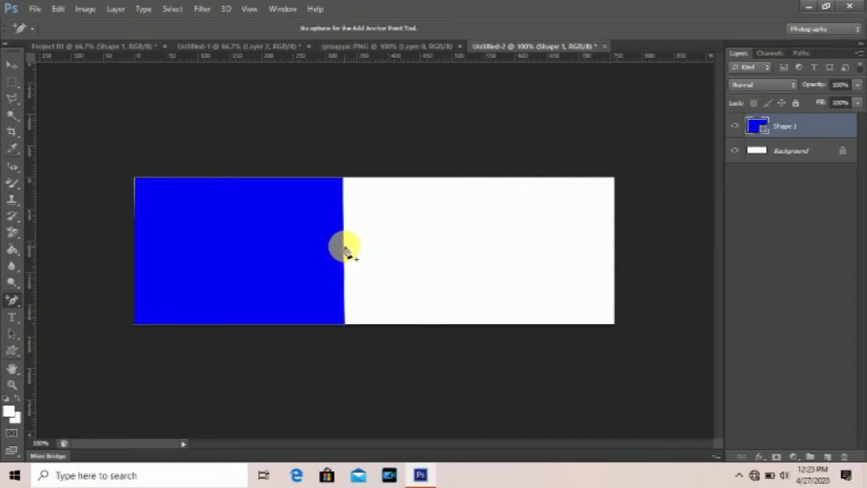
pyautogui.moveTo(344, 249); pyautogui.dragTo(332, 249)
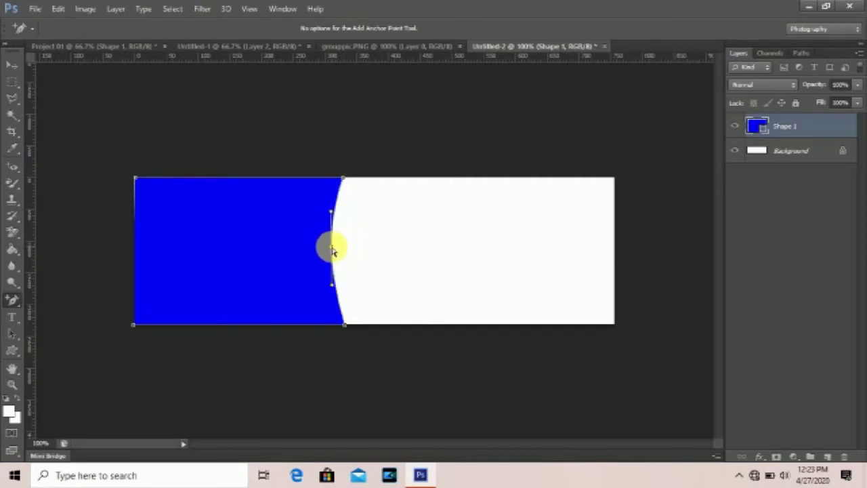
pyautogui.moveTo(332, 250); pyautogui.dragTo(300, 250)
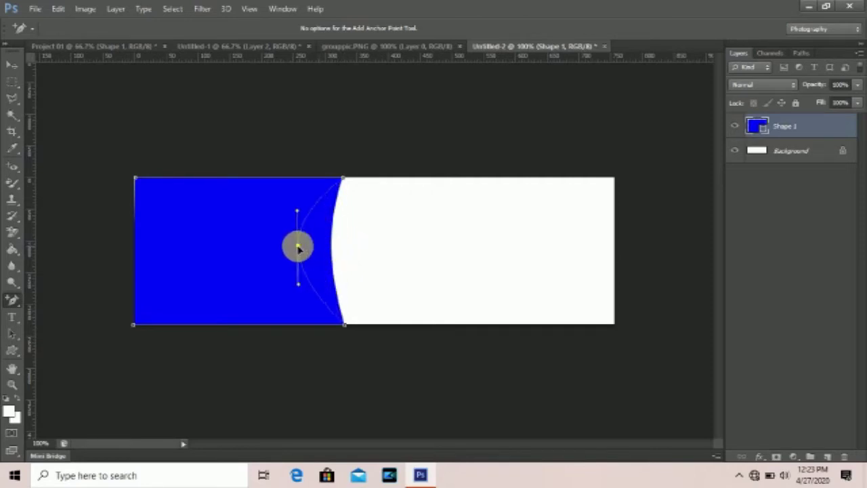
pyautogui.moveTo(299, 210); pyautogui.dragTo(332, 237)
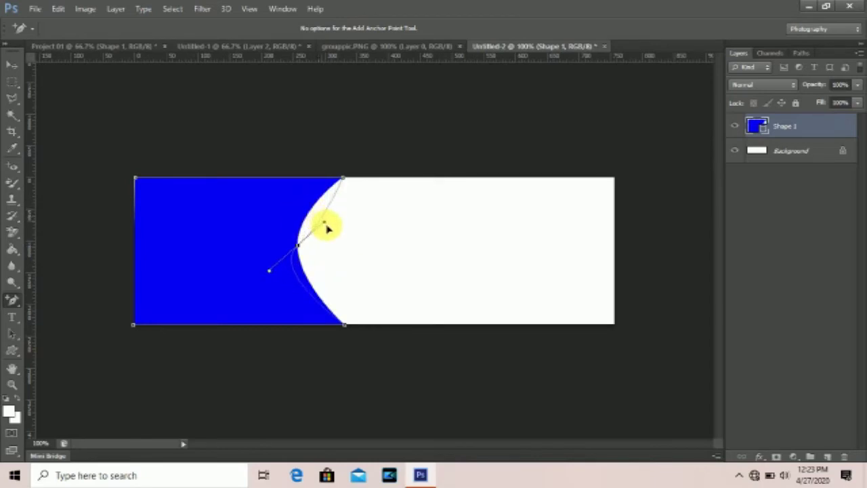
pyautogui.moveTo(332, 237); pyautogui.dragTo(329, 217)
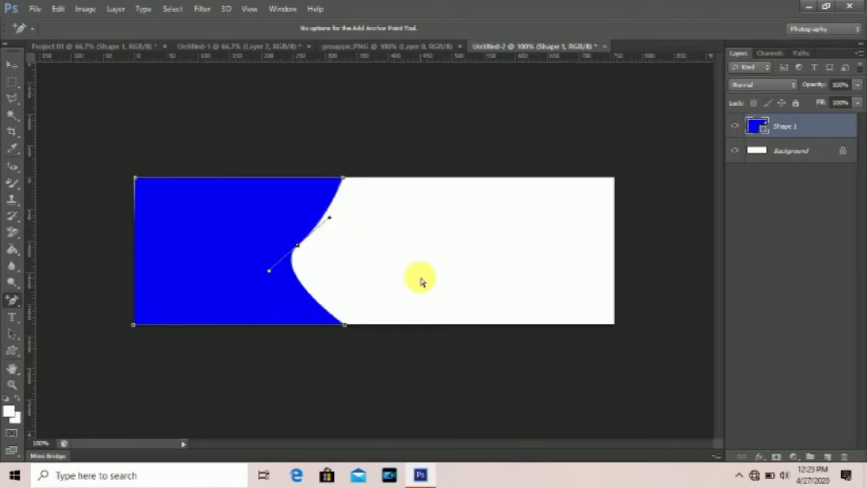
pyautogui.moveTo(332, 224)
pyautogui.mouseDown()
pyautogui.moveTo(274, 224)
pyautogui.moveTo(269, 234)
pyautogui.moveTo(276, 218)
pyautogui.moveTo(282, 228)
pyautogui.moveTo(276, 208)
pyautogui.mouseUp()
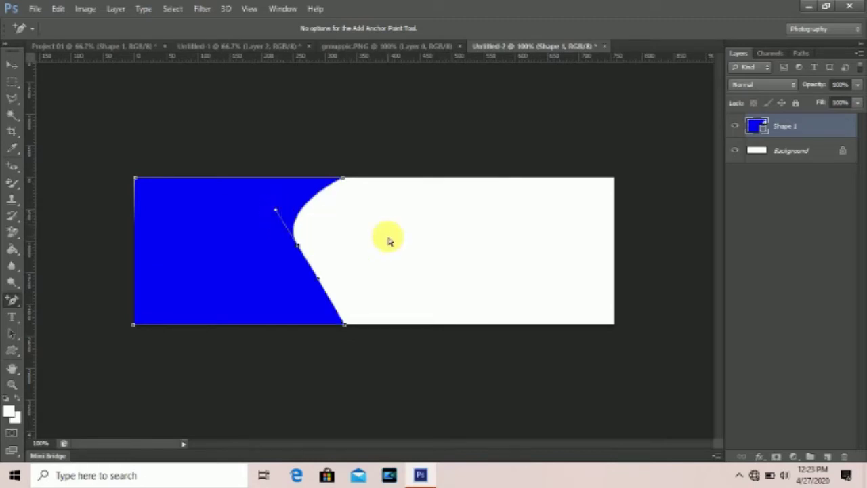
pyautogui.moveTo(300, 250); pyautogui.dragTo(300, 257)
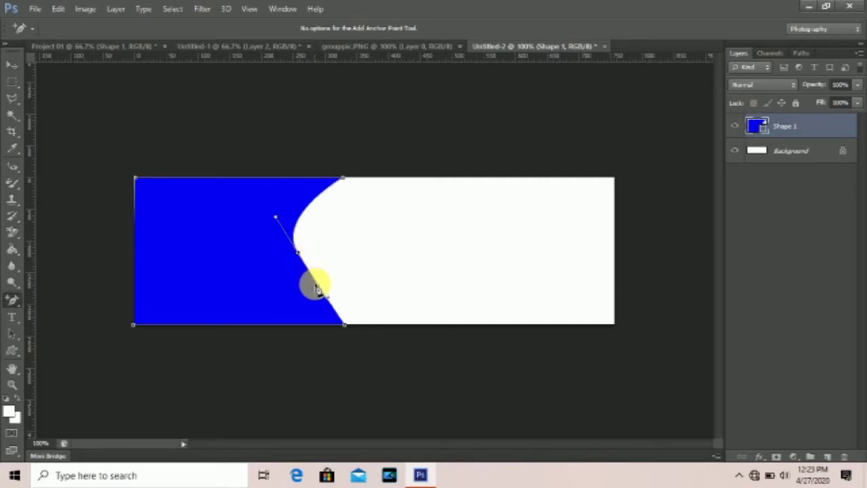
pyautogui.moveTo(321, 292); pyautogui.dragTo(320, 293)
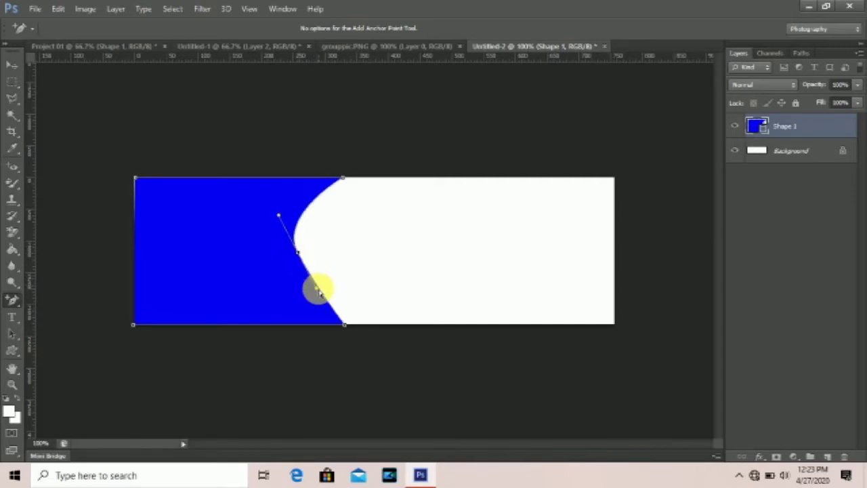
pyautogui.click(319, 291)
pyautogui.click(459, 212)
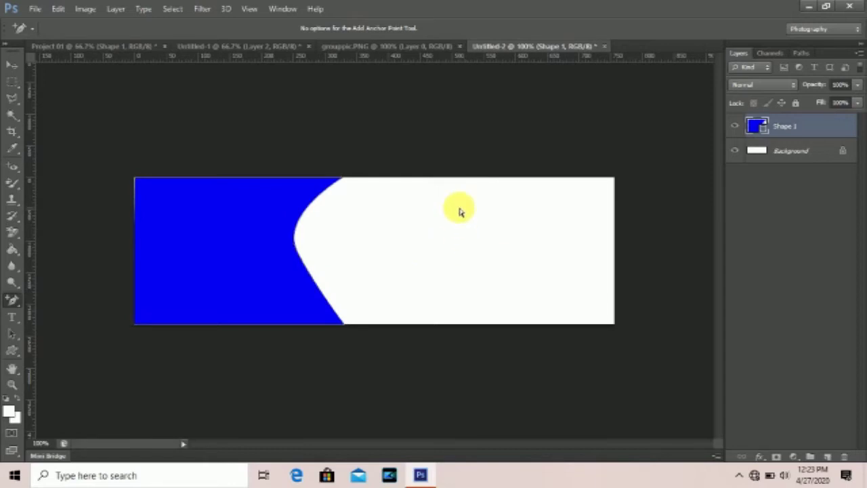
# - Open Shape 1's Layer Style dialog and enable Drop Shadow
pyautogui.doubleClick(797, 134)
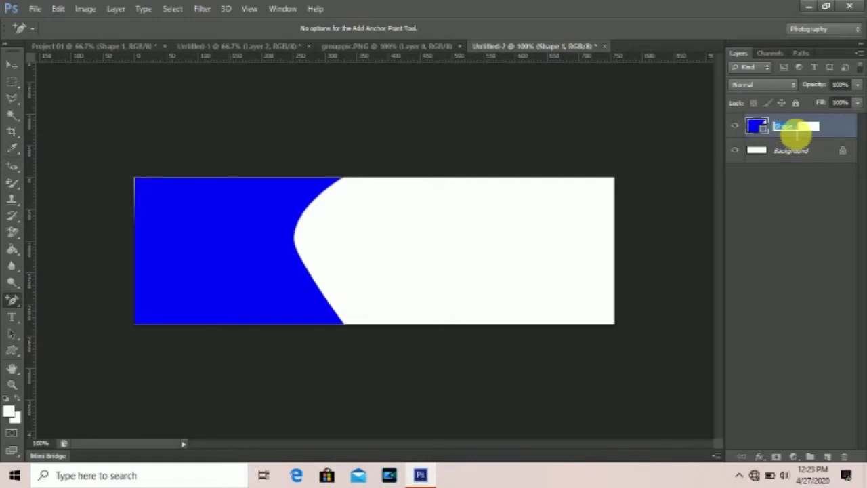
pyautogui.press('Return')
pyautogui.doubleClick(830, 132)
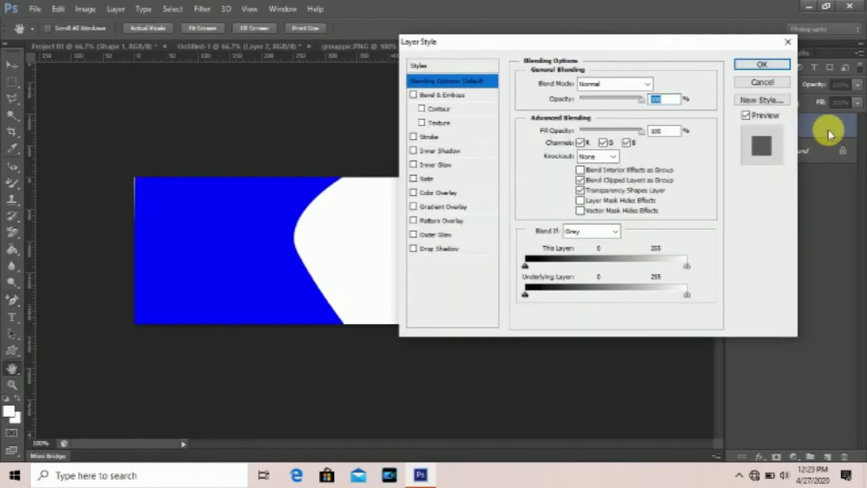
pyautogui.click(432, 251)
pyautogui.click(413, 250)
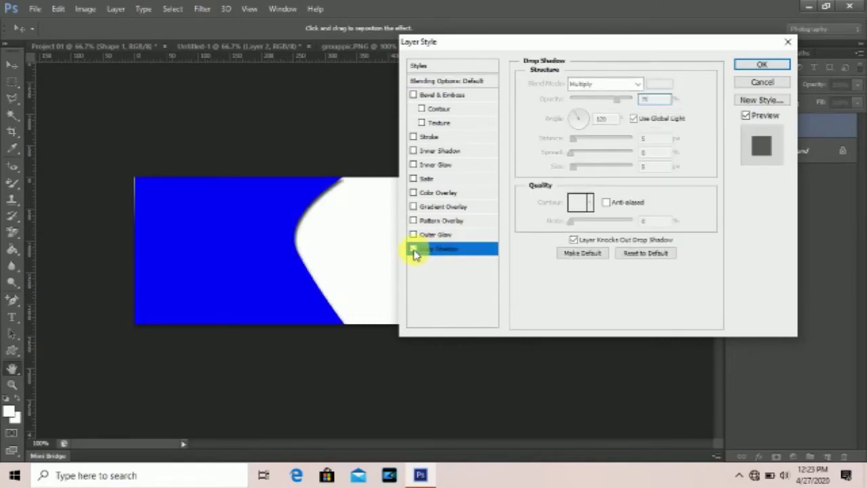
pyautogui.click(413, 249)
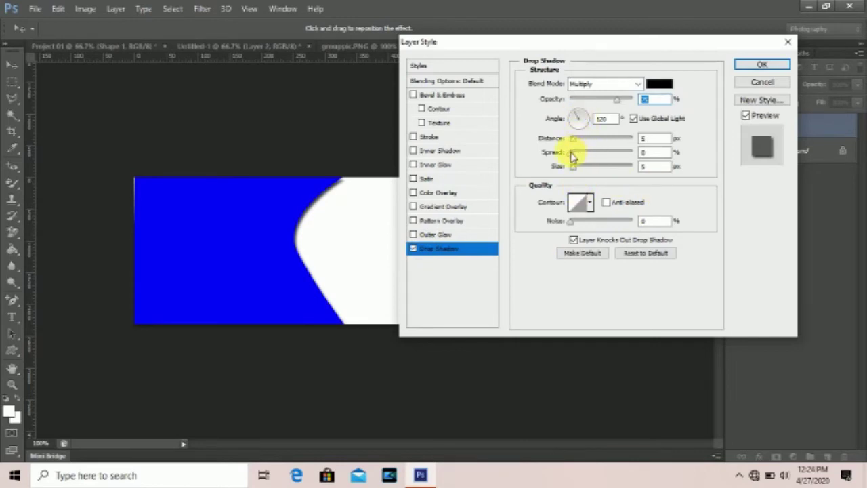
# - Set shadow opacity 58%, angle 139, distance 0, spread 42%, size 6, noise 7%, and apply
pyautogui.moveTo(575, 144)
pyautogui.mouseDown()
pyautogui.moveTo(567, 140)
pyautogui.moveTo(583, 157)
pyautogui.moveTo(573, 158)
pyautogui.moveTo(591, 157)
pyautogui.mouseUp()
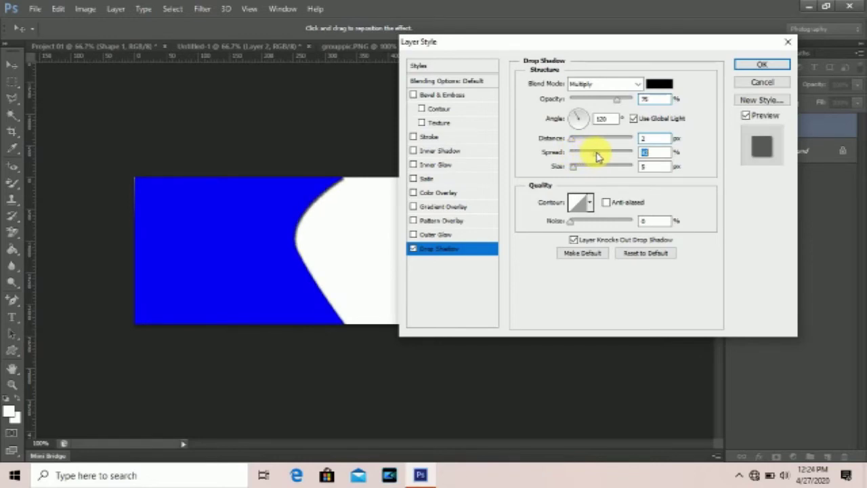
pyautogui.moveTo(573, 172); pyautogui.dragTo(574, 174)
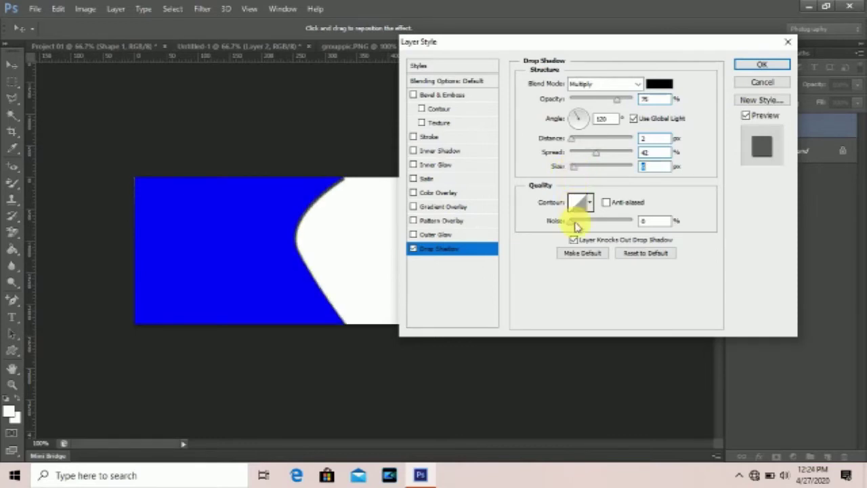
pyautogui.moveTo(571, 224)
pyautogui.mouseDown()
pyautogui.moveTo(604, 229)
pyautogui.moveTo(571, 228)
pyautogui.mouseUp()
pyautogui.moveTo(616, 100)
pyautogui.mouseDown()
pyautogui.moveTo(639, 101)
pyautogui.moveTo(611, 100)
pyautogui.mouseUp()
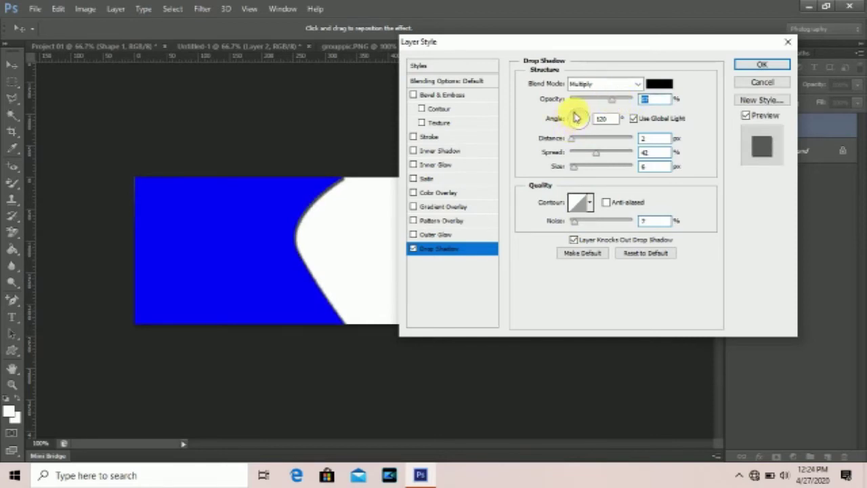
pyautogui.moveTo(574, 117)
pyautogui.mouseDown()
pyautogui.moveTo(592, 116)
pyautogui.moveTo(586, 130)
pyautogui.moveTo(571, 132)
pyautogui.moveTo(569, 124)
pyautogui.mouseUp()
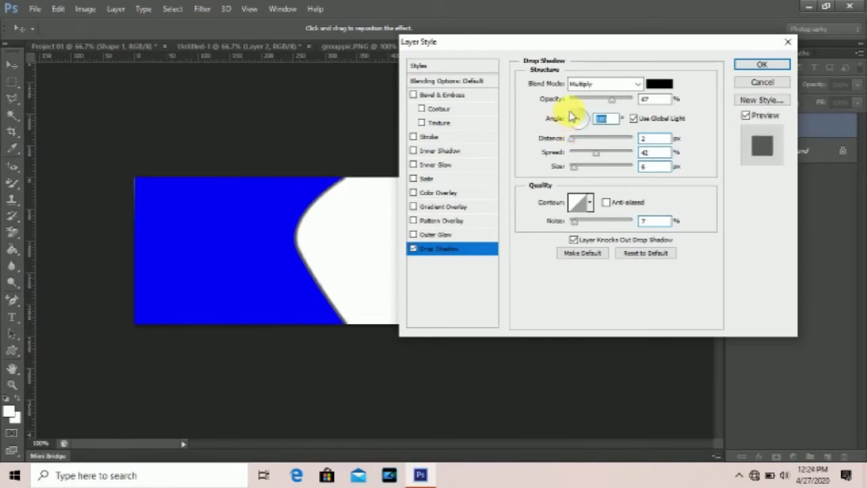
pyautogui.moveTo(572, 117); pyautogui.dragTo(575, 118)
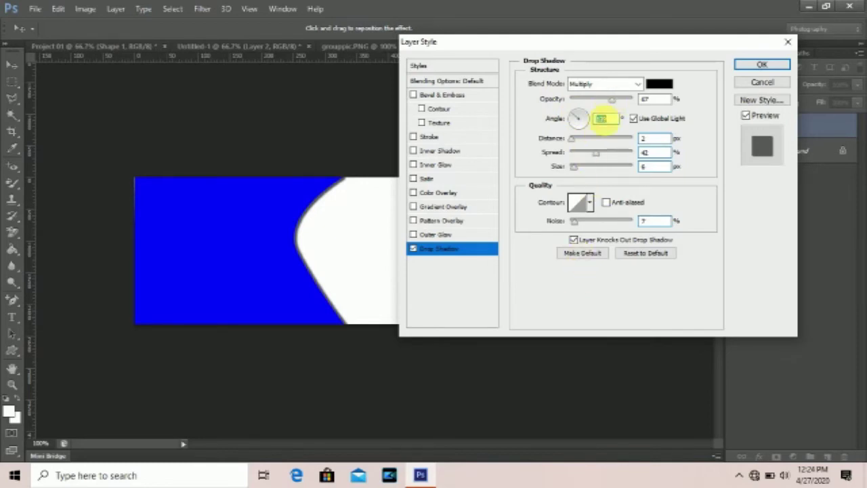
pyautogui.moveTo(573, 143); pyautogui.dragTo(569, 139)
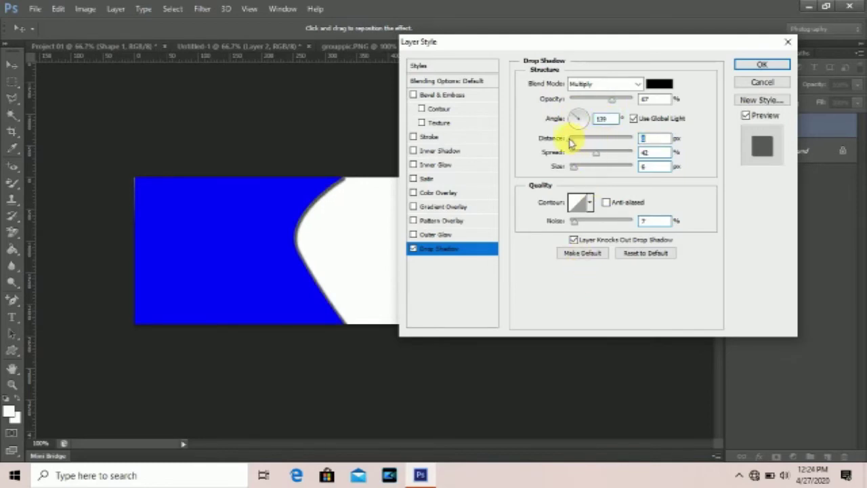
pyautogui.moveTo(609, 103); pyautogui.dragTo(607, 104)
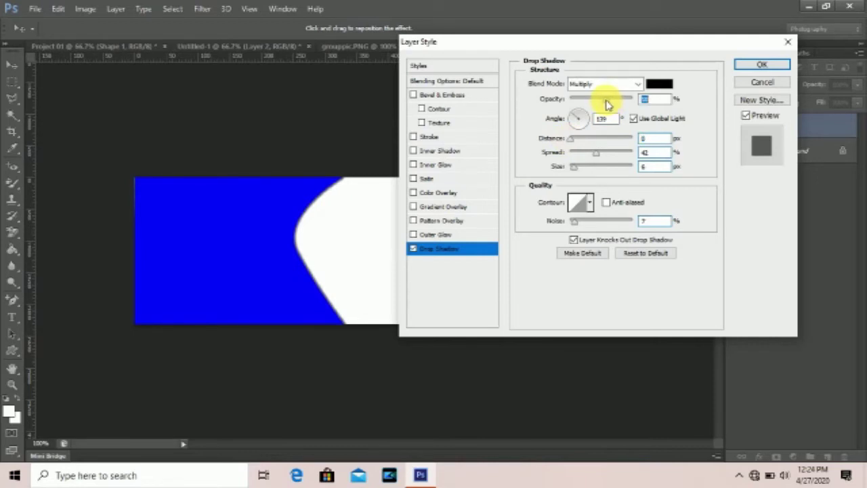
pyautogui.click(597, 158)
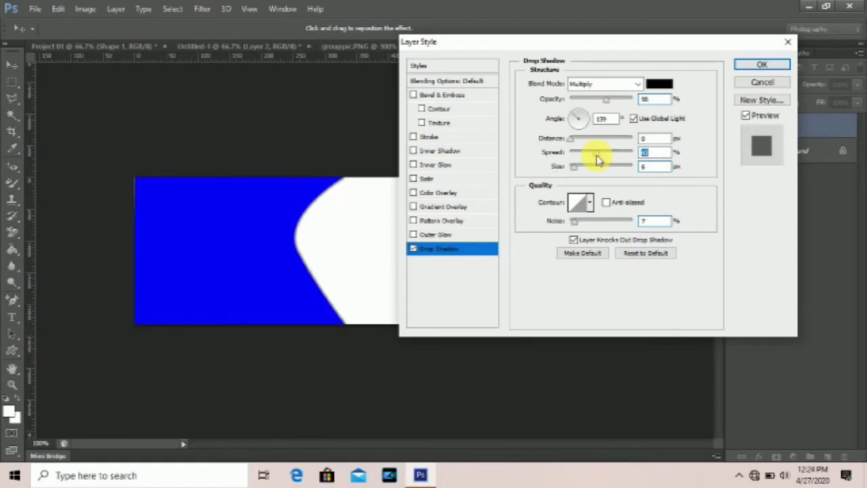
pyautogui.click(763, 65)
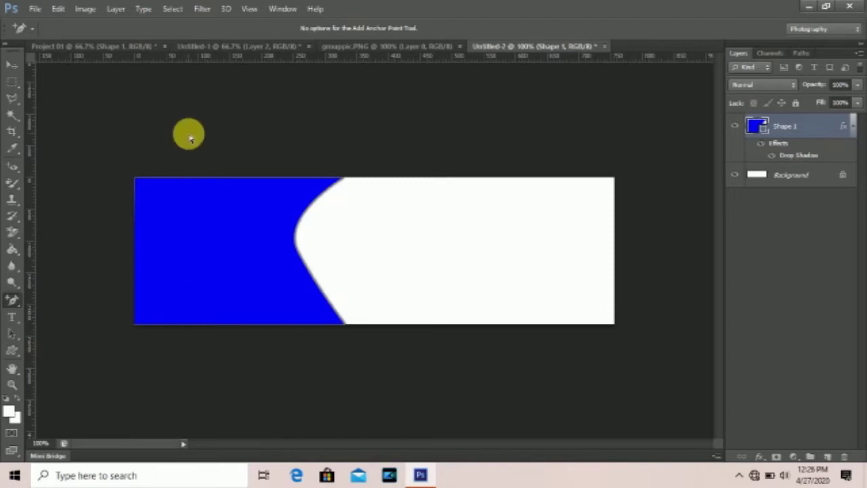
# - Create a new white document 756 px wide with the height set to 700 px
pyautogui.click(34, 9)
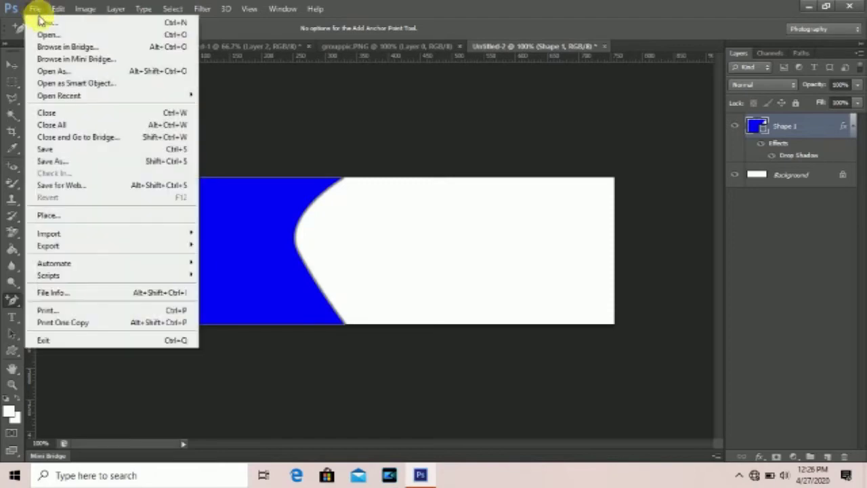
pyautogui.click(40, 23)
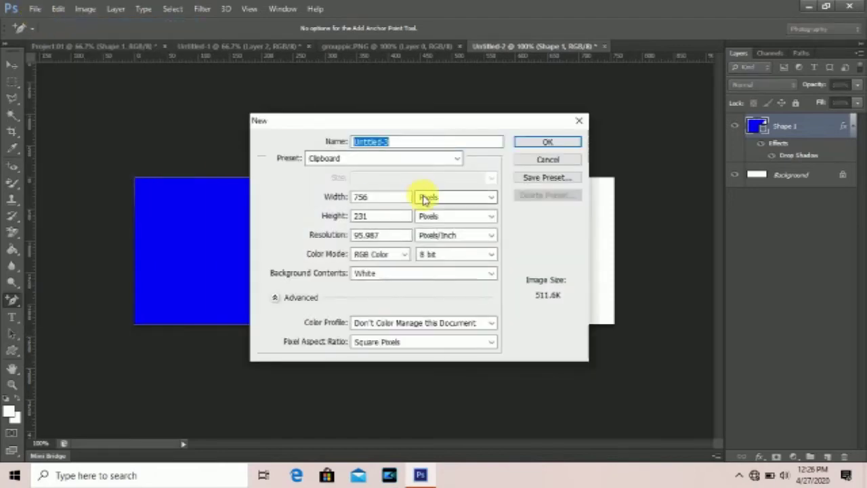
pyautogui.doubleClick(376, 216)
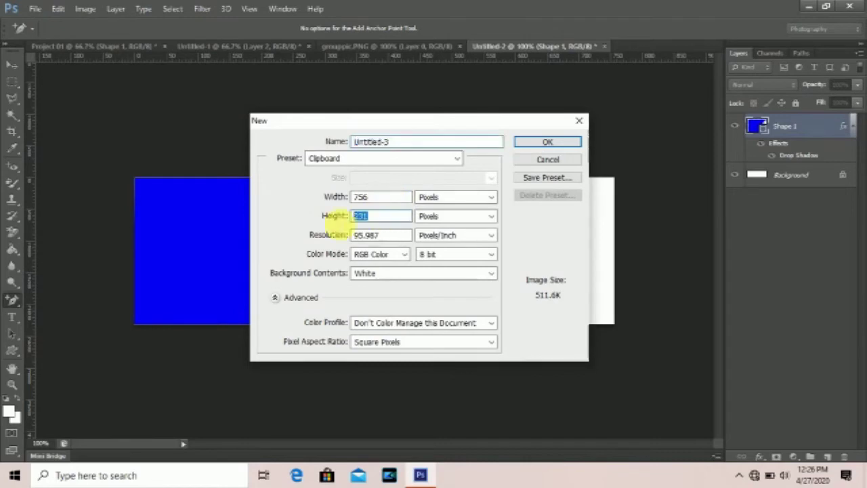
pyautogui.write('700')
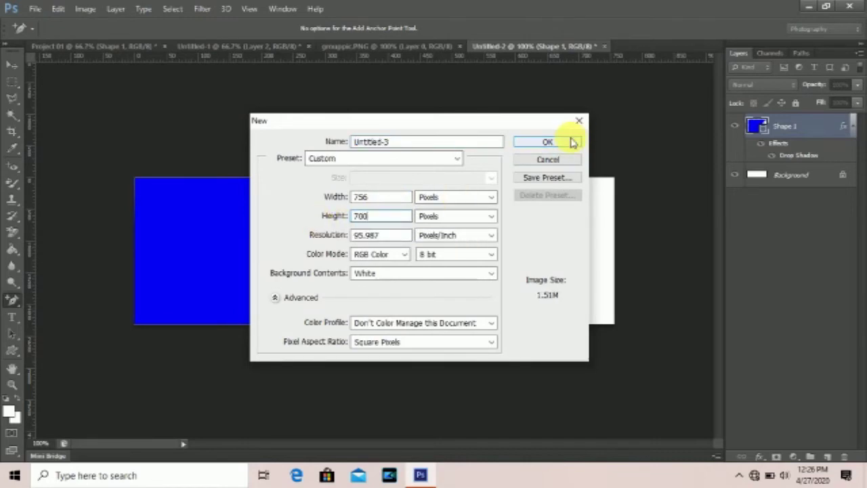
pyautogui.click(573, 142)
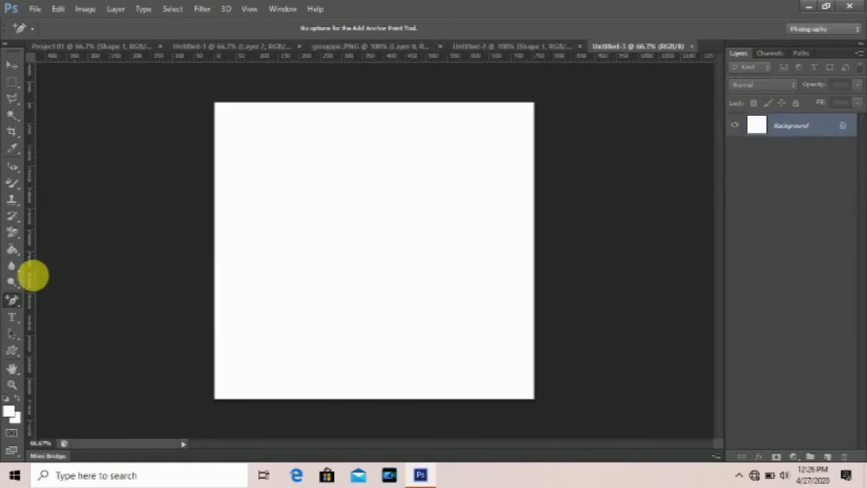
# - Select the Pen Tool in Shape mode with a black fill colour
pyautogui.rightClick(15, 309)
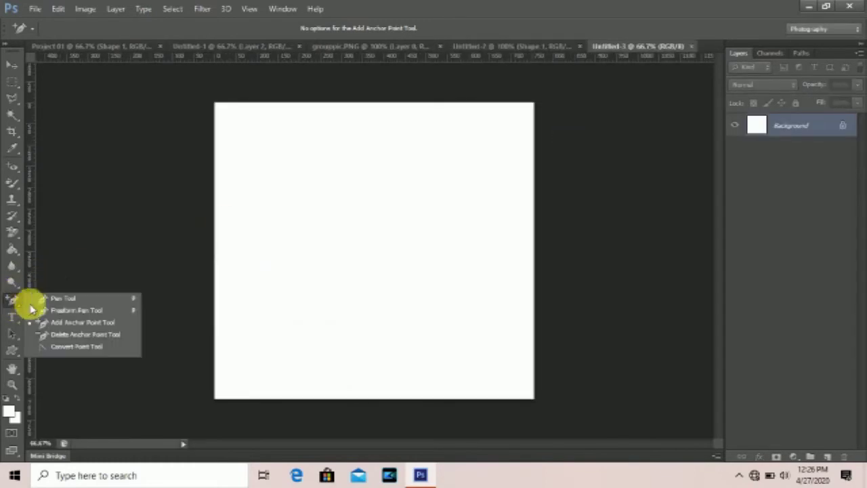
pyautogui.click(42, 303)
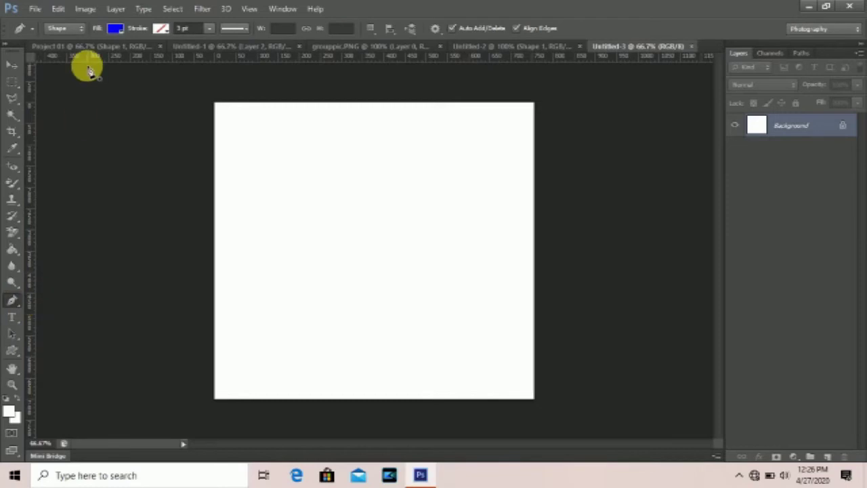
pyautogui.click(66, 28)
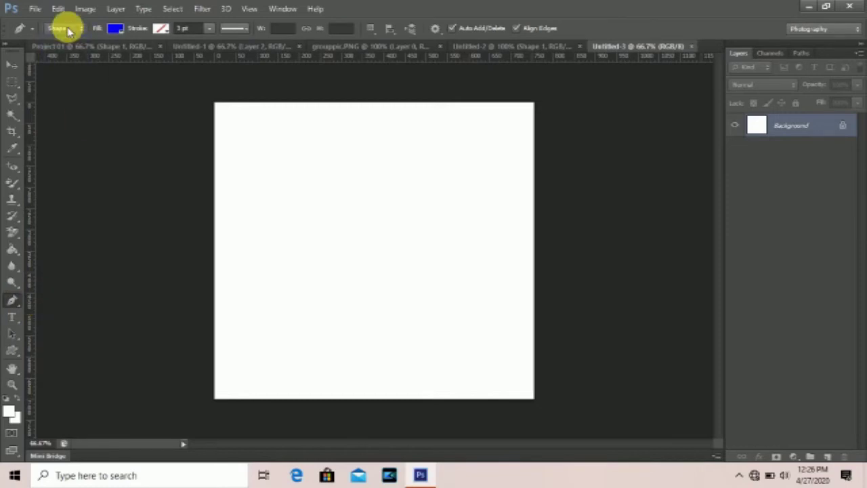
pyautogui.click(115, 29)
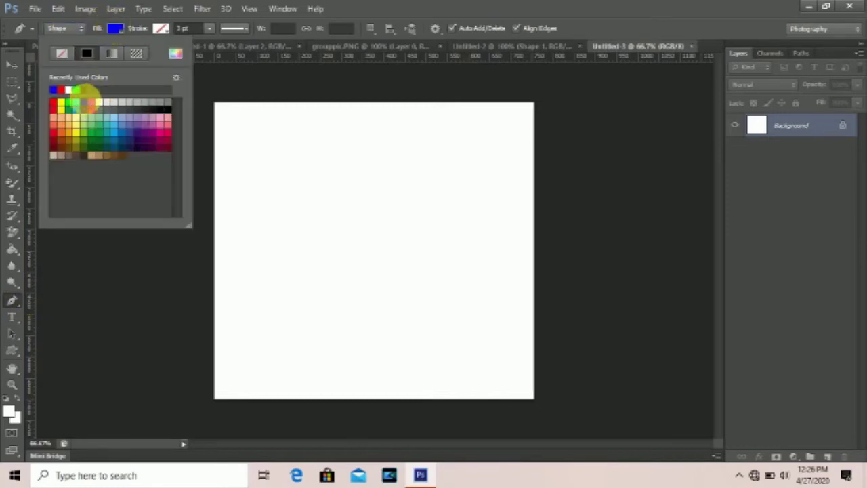
pyautogui.click(74, 106)
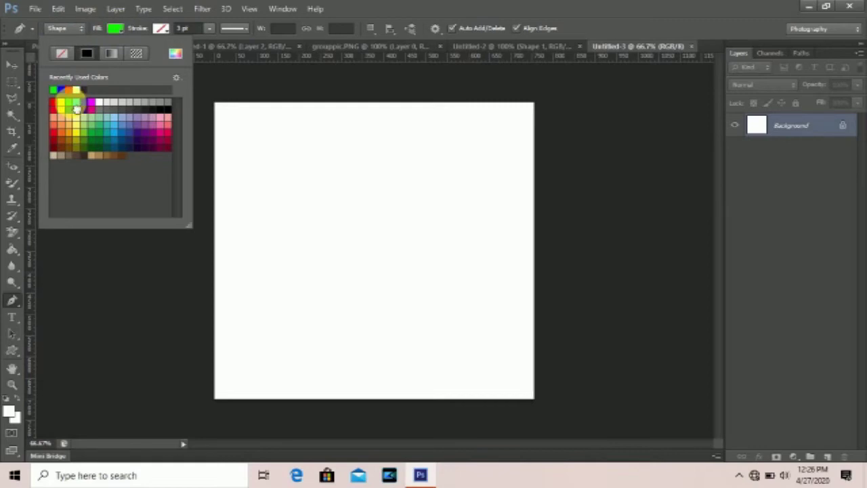
pyautogui.click(167, 106)
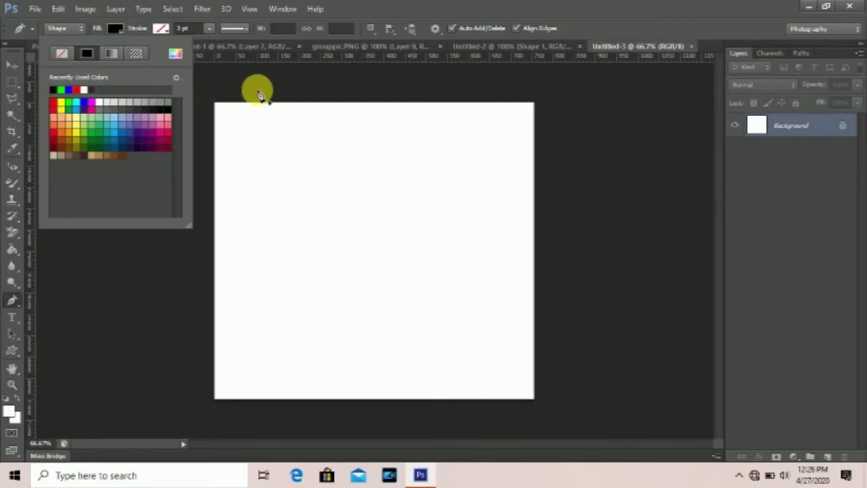
# - Draw a slightly slanted four-cornered shape over the canvas's left half and close it
pyautogui.click(212, 96)
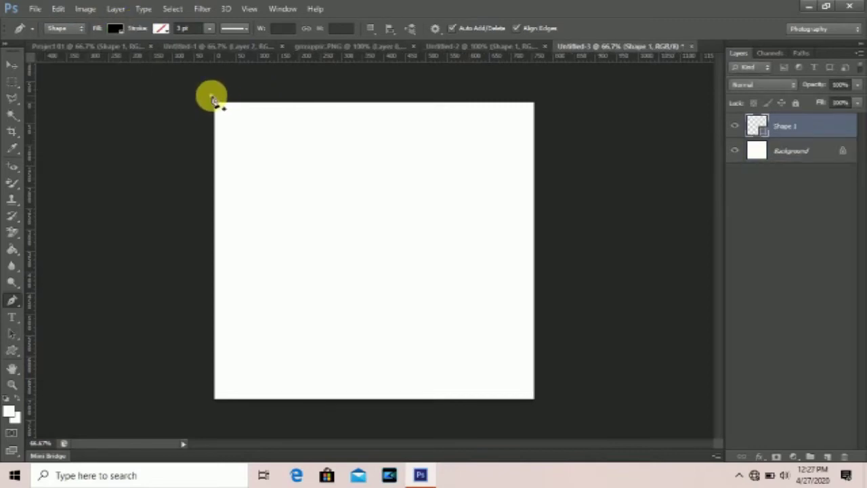
pyautogui.click(364, 91)
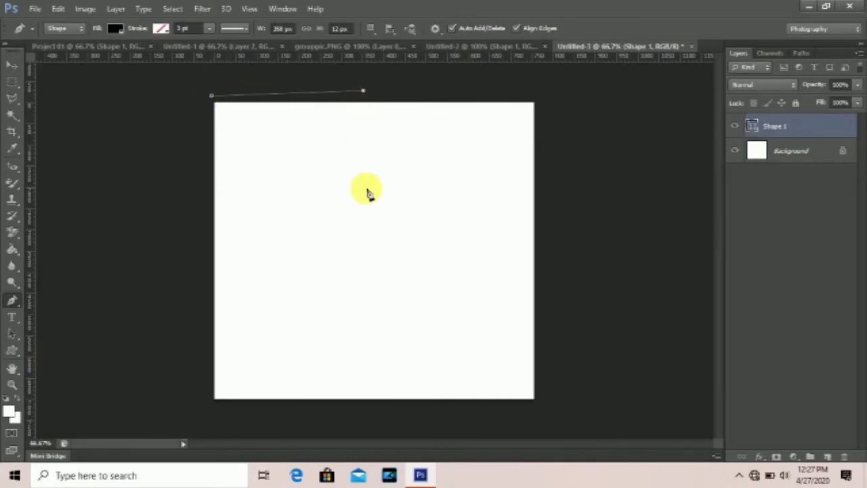
pyautogui.click(372, 416)
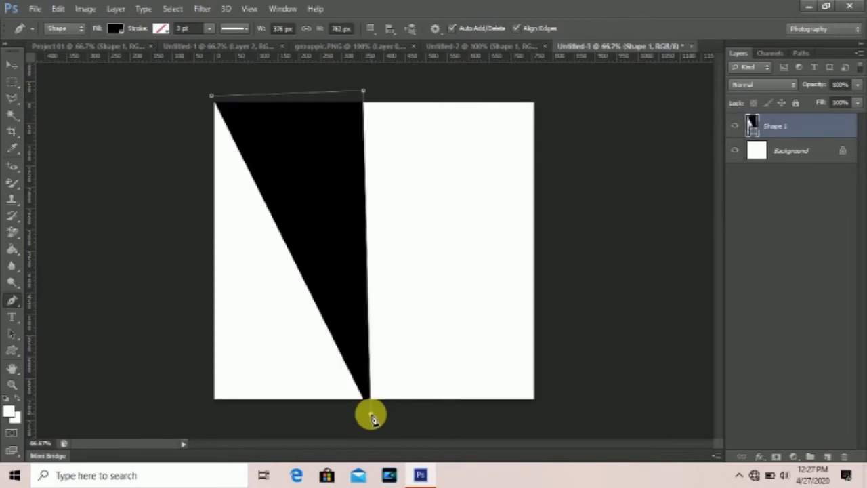
pyautogui.click(196, 418)
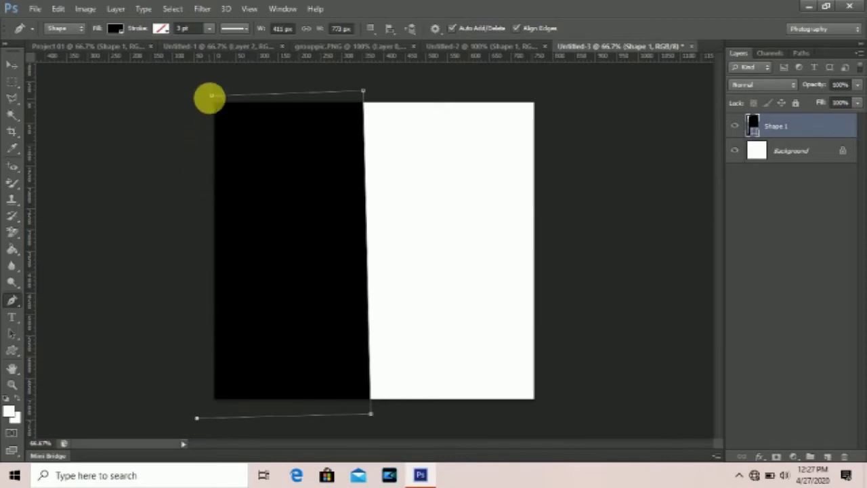
pyautogui.click(213, 99)
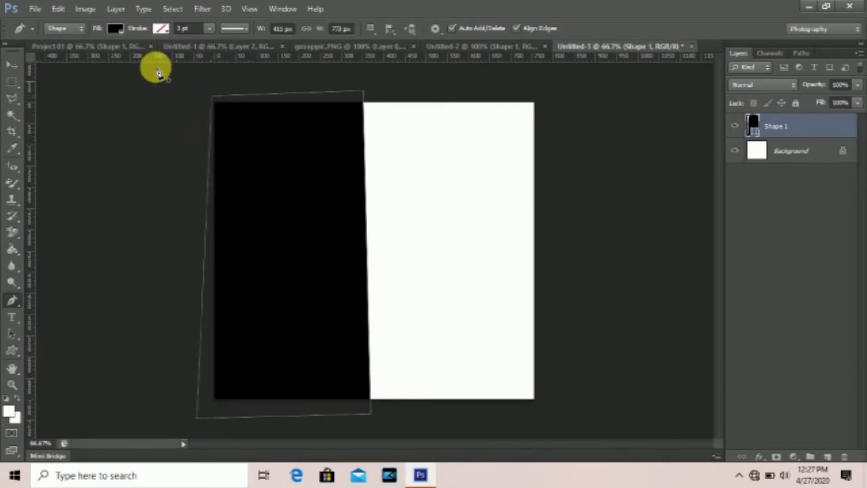
# - Change the shape's fill colour to red
pyautogui.click(115, 29)
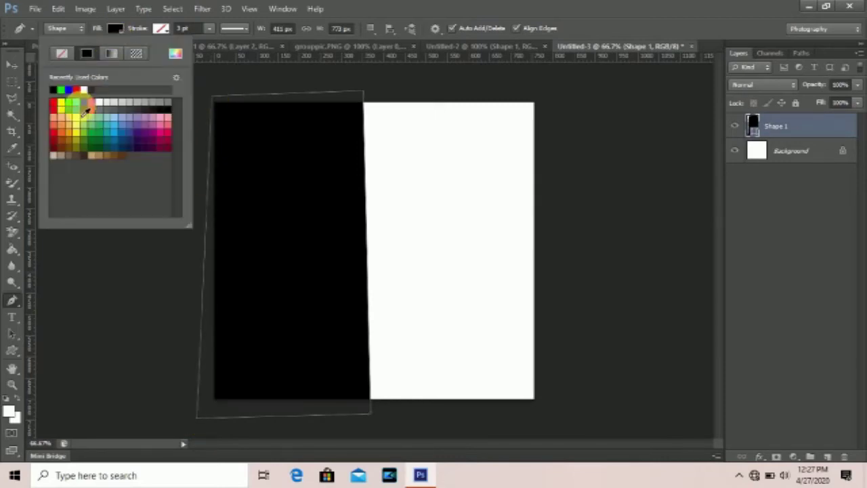
pyautogui.click(69, 89)
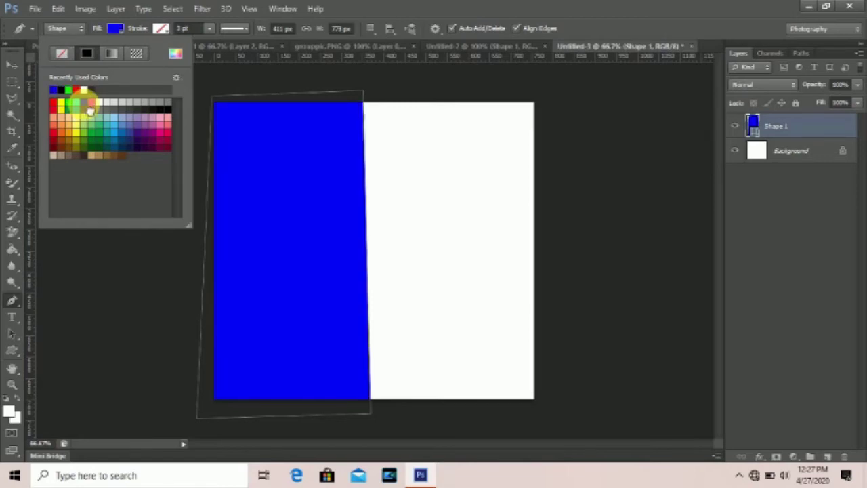
pyautogui.click(81, 109)
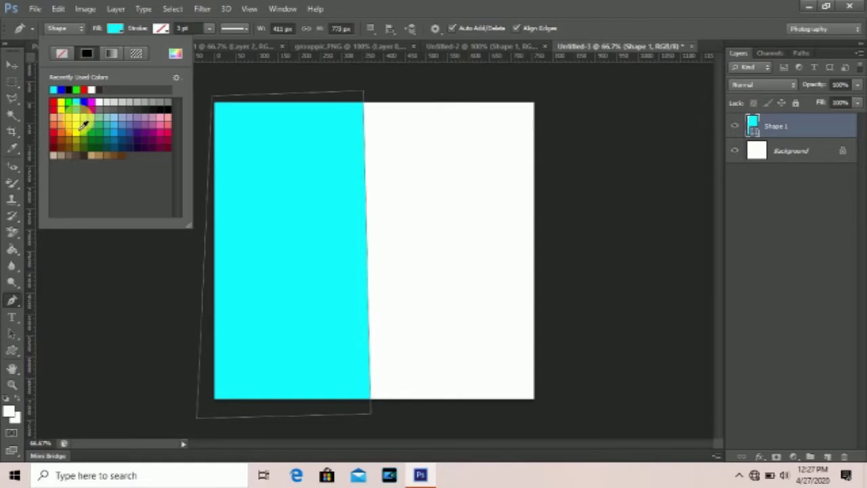
pyautogui.click(81, 131)
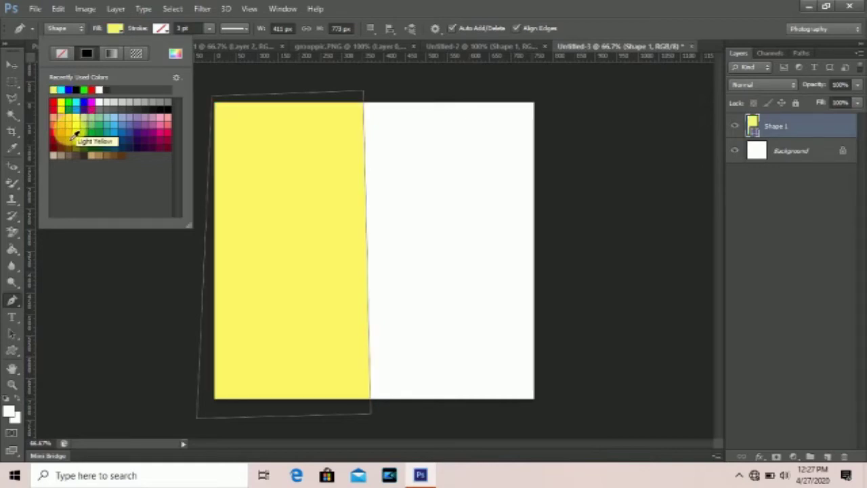
pyautogui.click(54, 104)
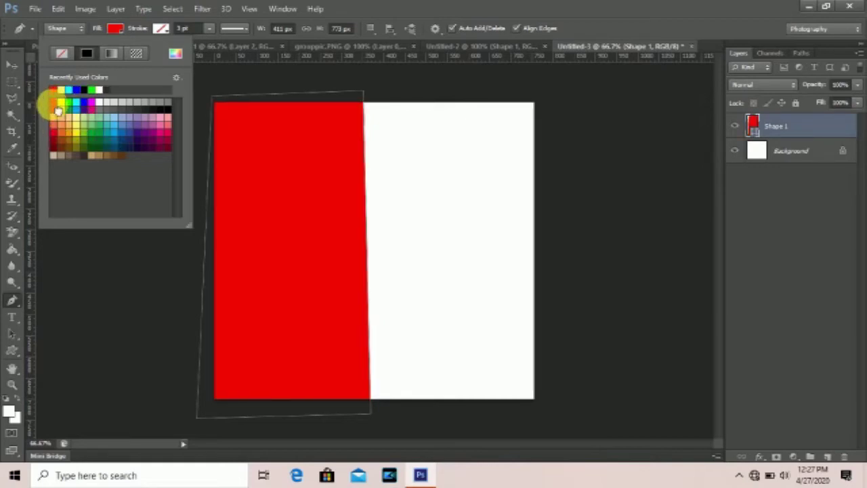
pyautogui.click(120, 32)
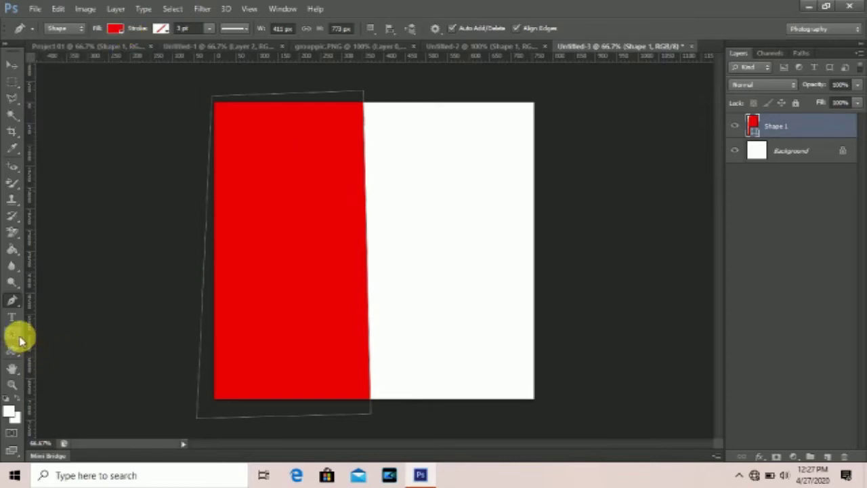
# - Add a curved anchor point midway down the right edge, bending it into an S-curve
pyautogui.rightClick(18, 303)
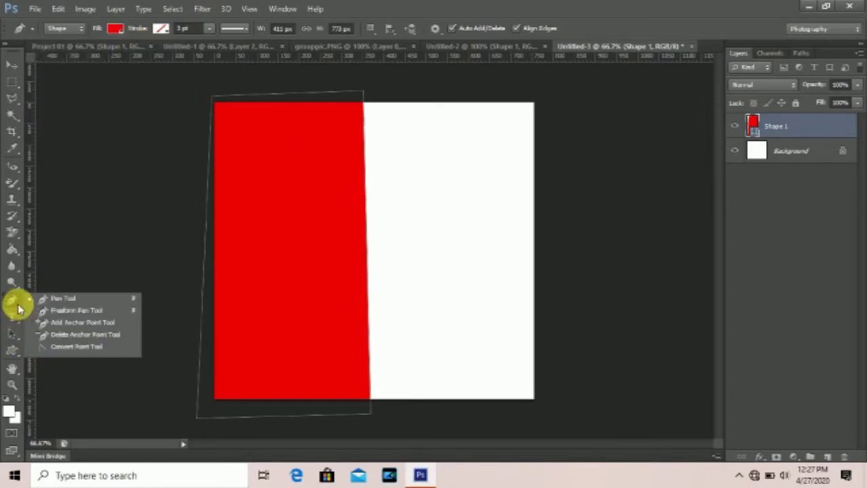
pyautogui.click(79, 323)
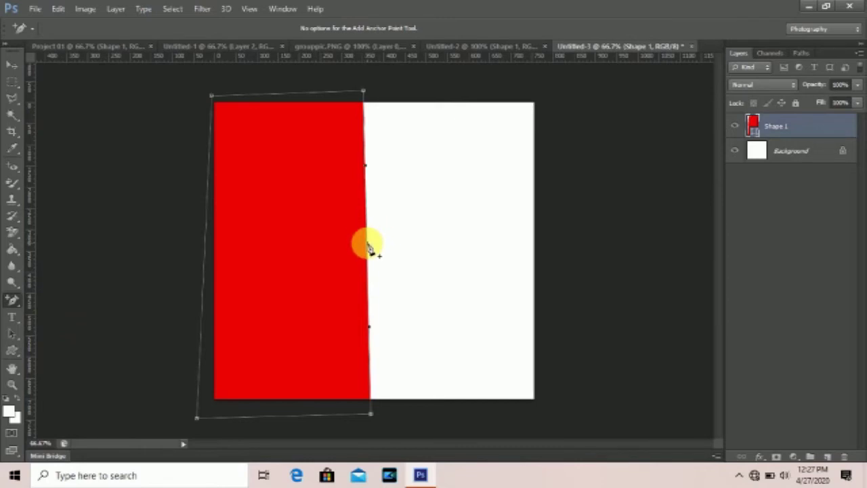
pyautogui.moveTo(368, 242); pyautogui.dragTo(313, 241)
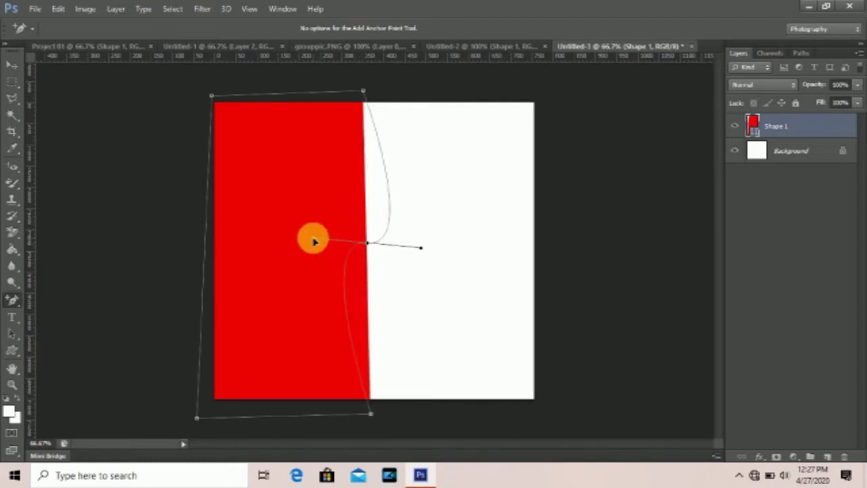
pyautogui.moveTo(314, 241); pyautogui.dragTo(311, 242)
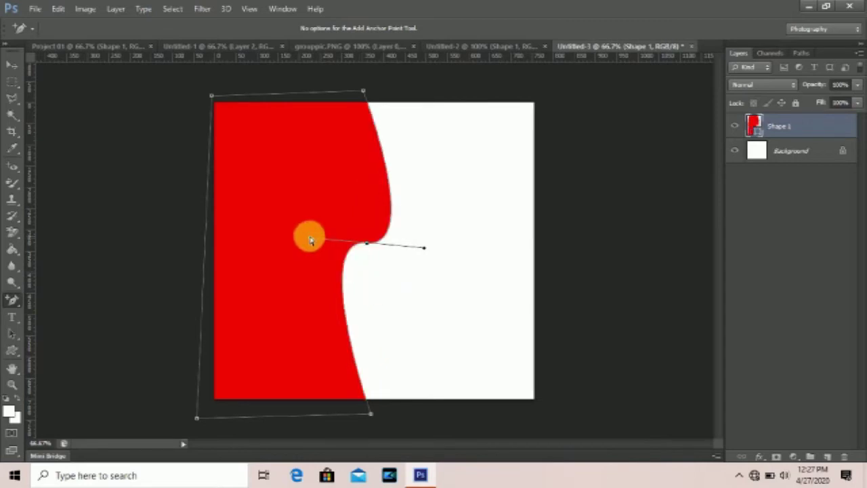
pyautogui.moveTo(311, 238)
pyautogui.mouseDown()
pyautogui.moveTo(323, 281)
pyautogui.moveTo(304, 290)
pyautogui.moveTo(310, 298)
pyautogui.mouseUp()
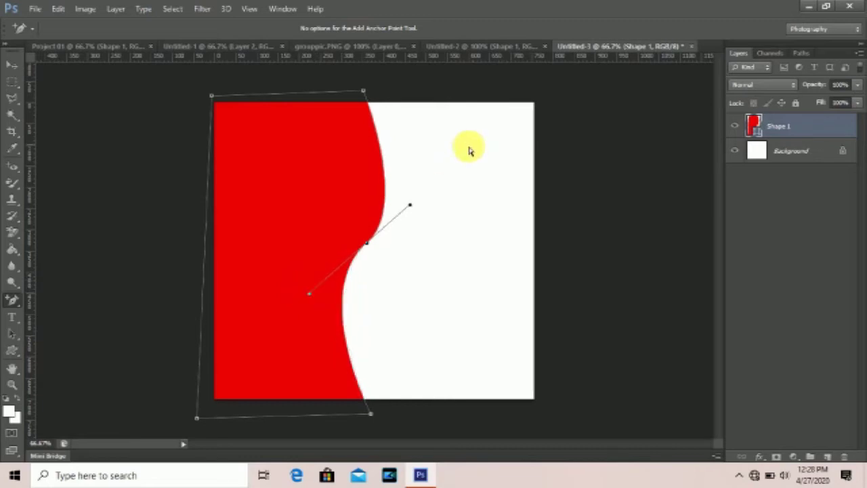
pyautogui.click(14, 66)
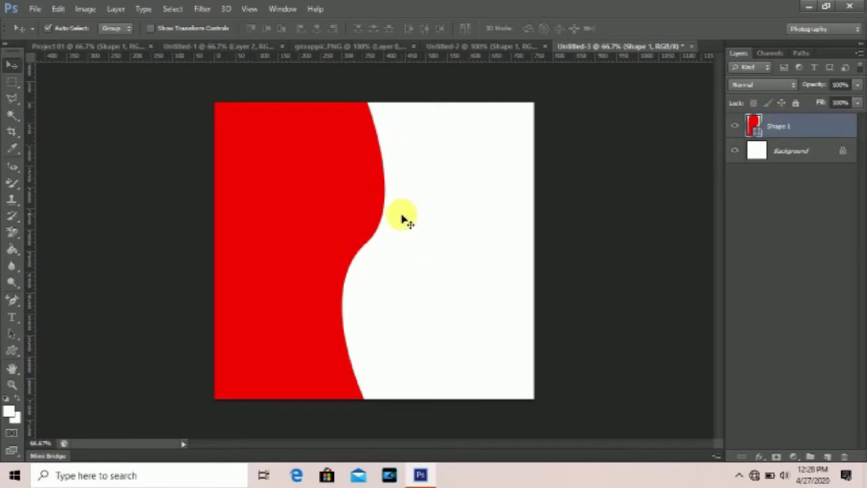
# - Give Shape 1 a drop shadow at 75% opacity, 5 px distance and 7 px size
pyautogui.doubleClick(803, 128)
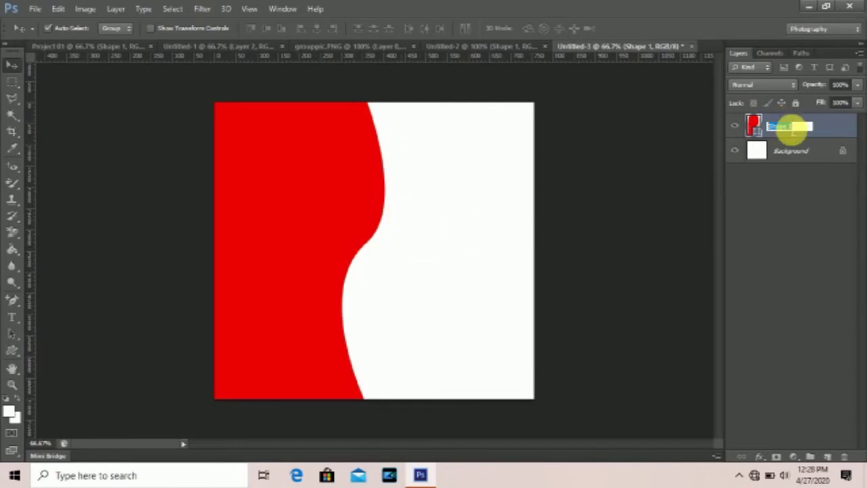
pyautogui.press('Return')
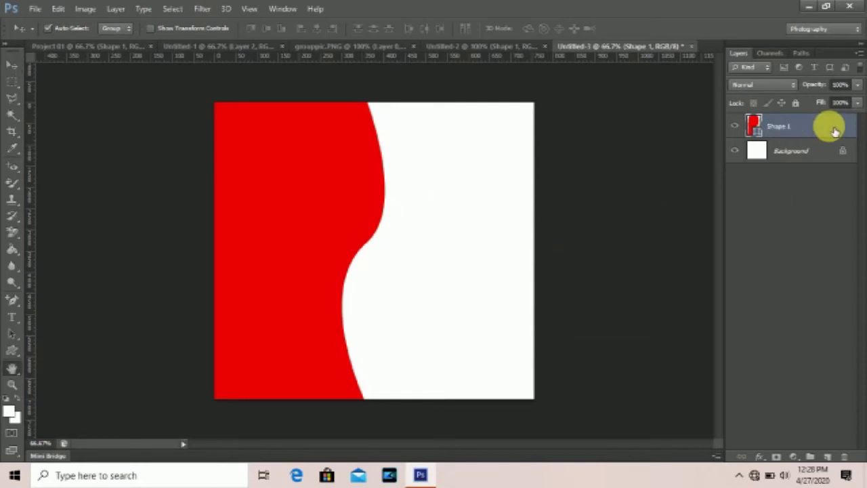
pyautogui.doubleClick(836, 131)
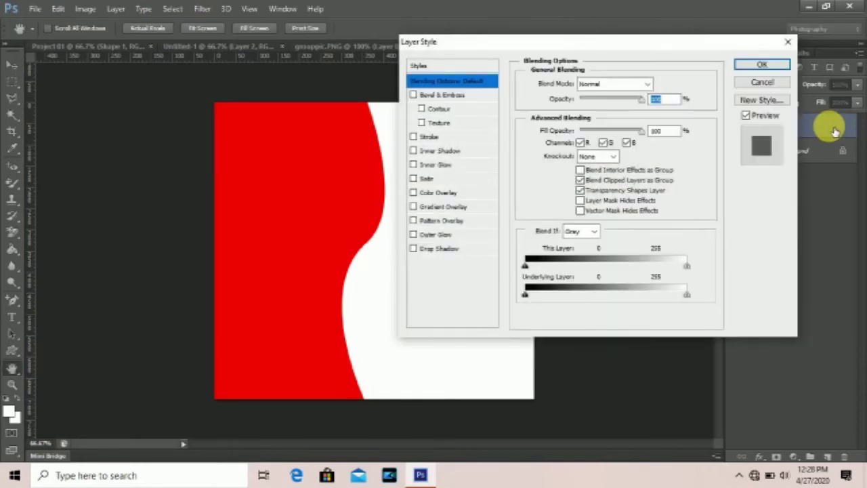
pyautogui.click(427, 250)
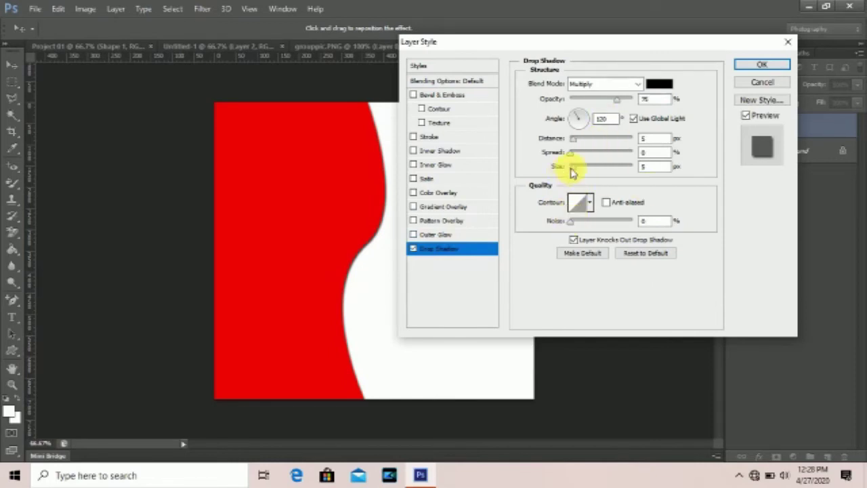
pyautogui.moveTo(572, 172); pyautogui.dragTo(574, 172)
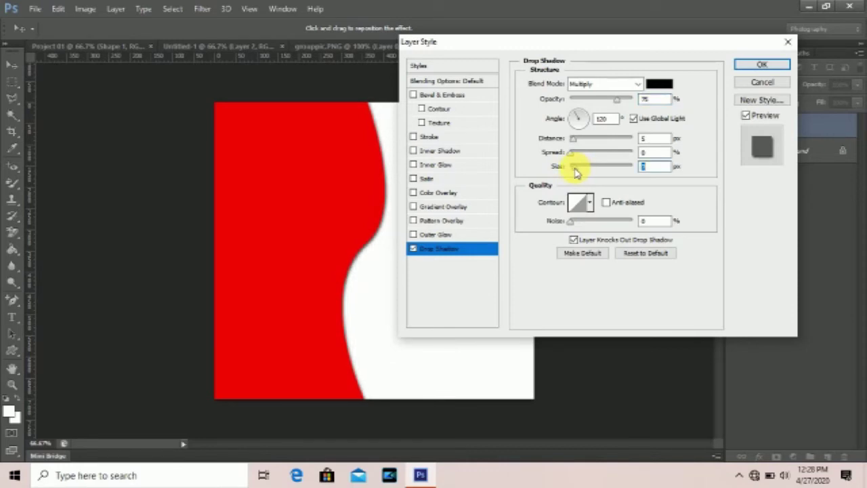
pyautogui.click(750, 65)
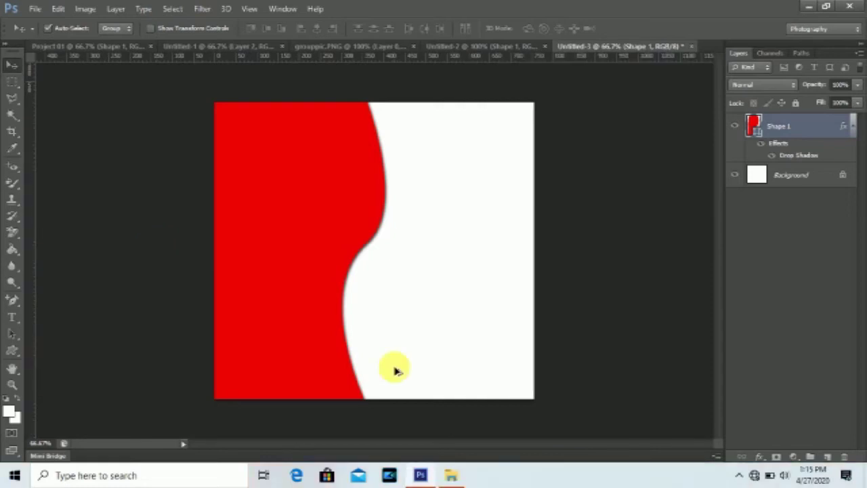
pyautogui.click(35, 9)
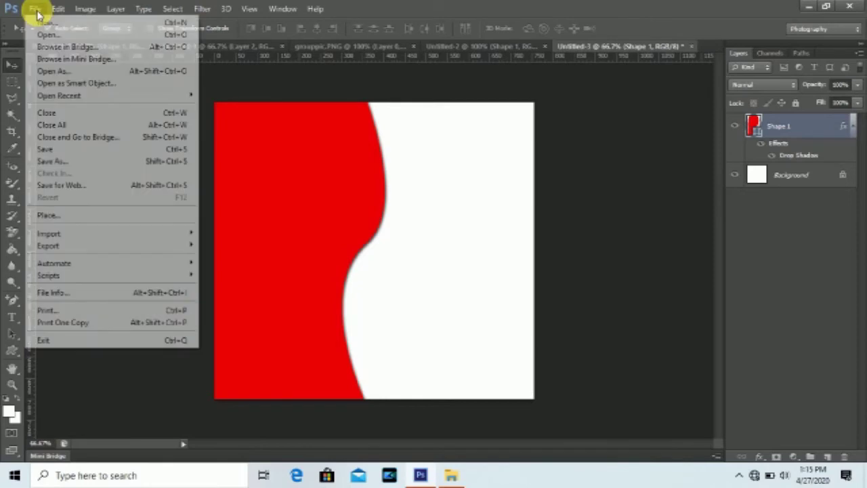
# - Create a new white-background document 1500 pixels wide and 500 pixels high
pyautogui.click(42, 23)
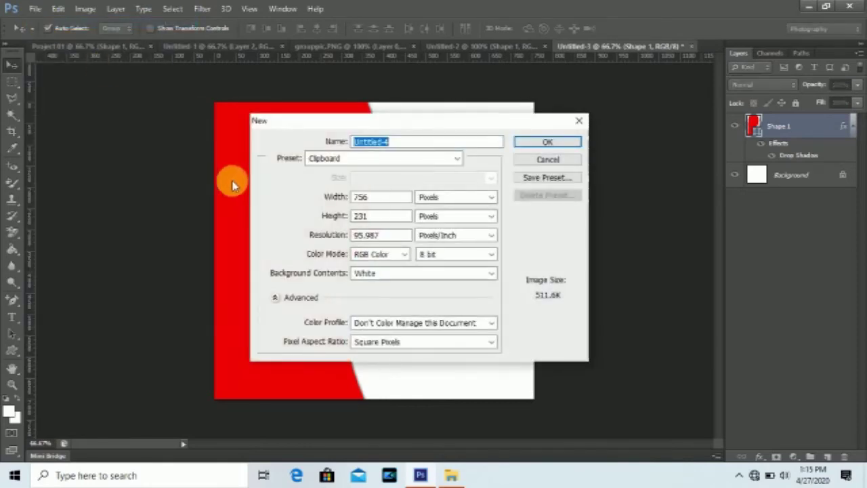
pyautogui.doubleClick(378, 198)
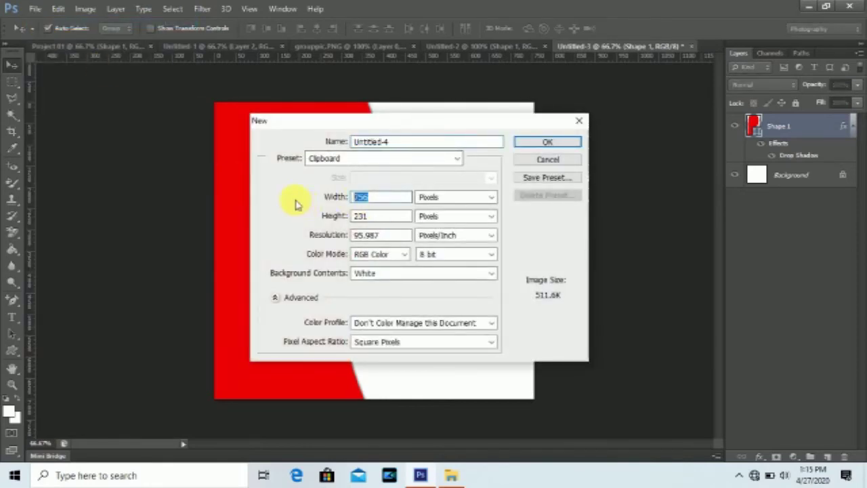
pyautogui.write('1500')
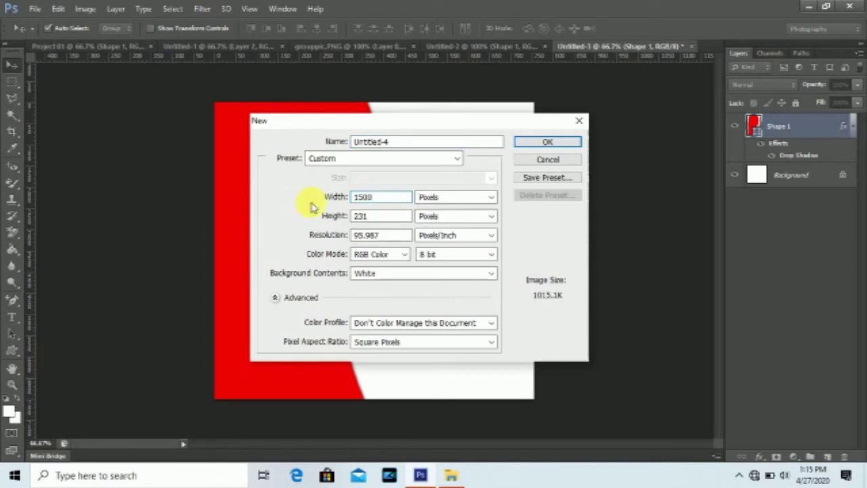
pyautogui.press('Tab')
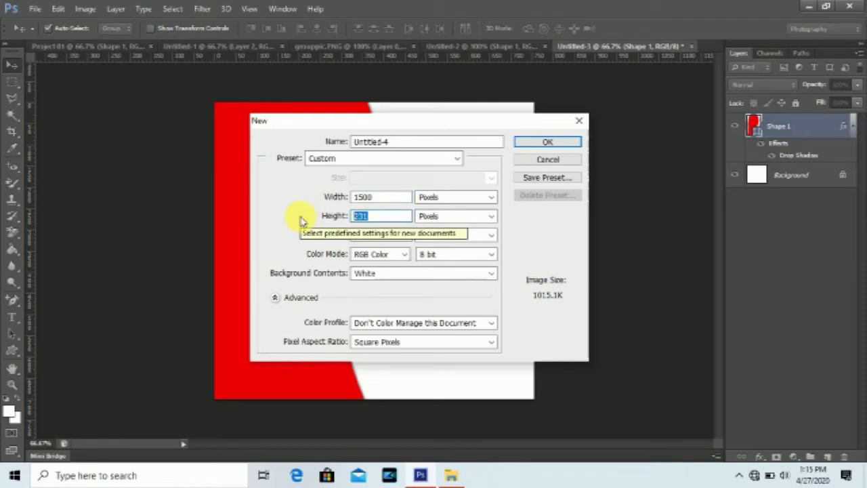
pyautogui.write('500')
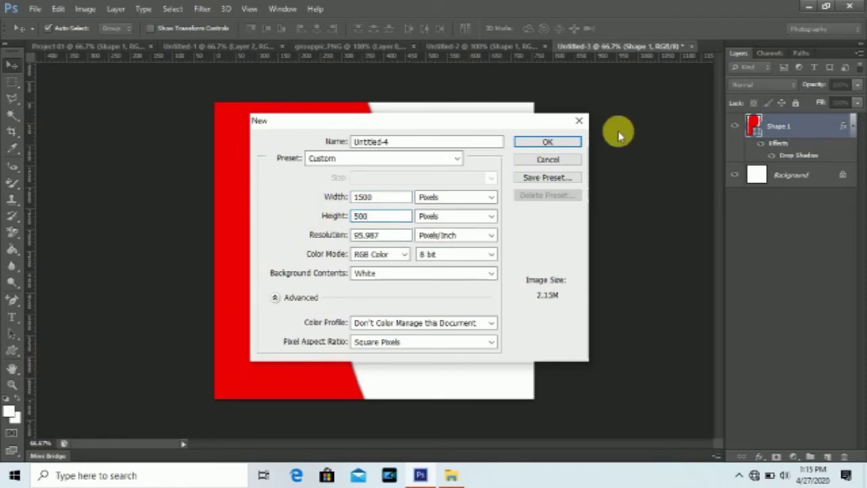
pyautogui.click(576, 140)
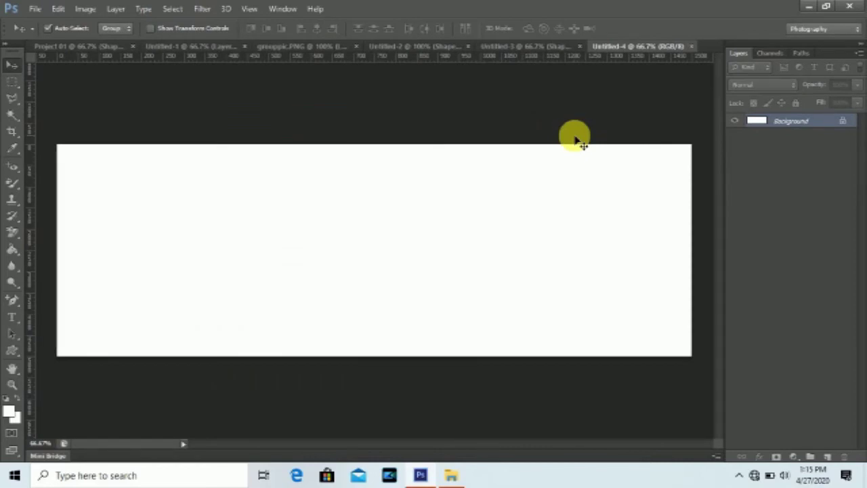
pyautogui.click(35, 9)
# - Open Documents\slider-bg1.jpg, select the whole photo, and return to Untitled-4
pyautogui.click(43, 31)
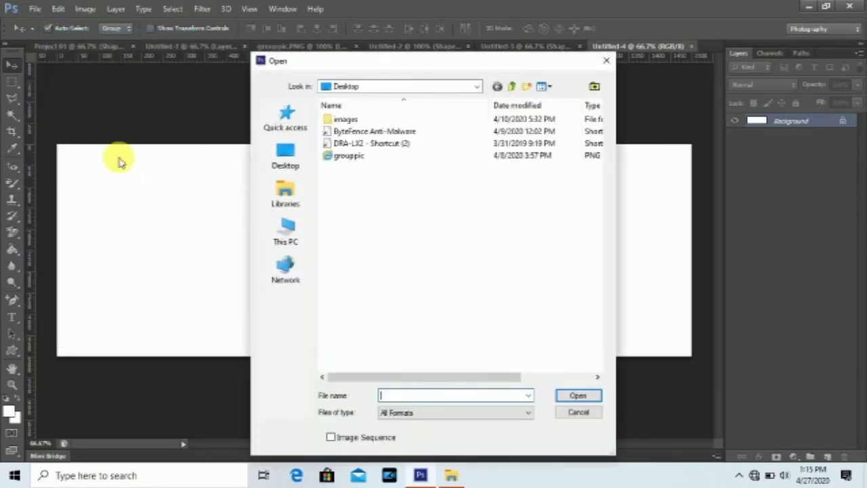
pyautogui.click(286, 237)
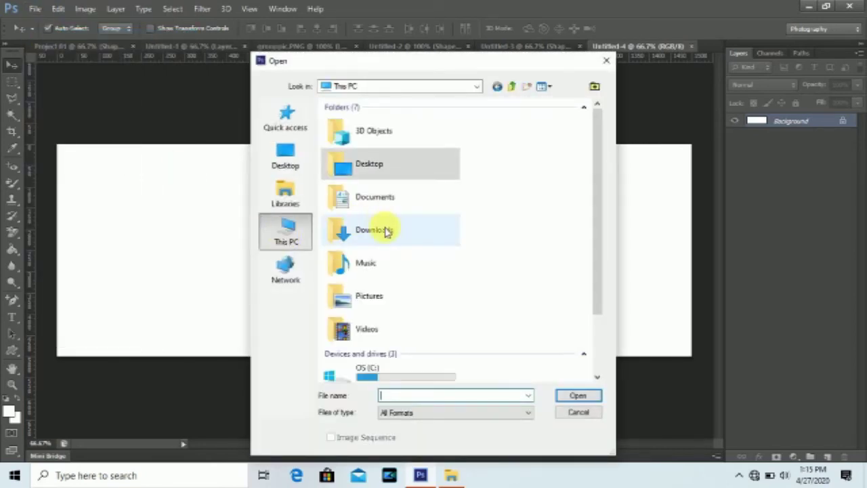
pyautogui.doubleClick(383, 198)
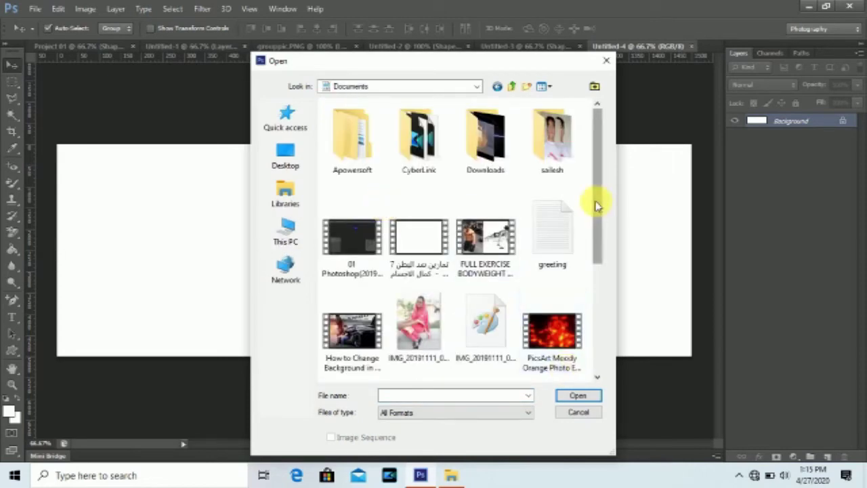
pyautogui.moveTo(597, 206); pyautogui.dragTo(603, 276)
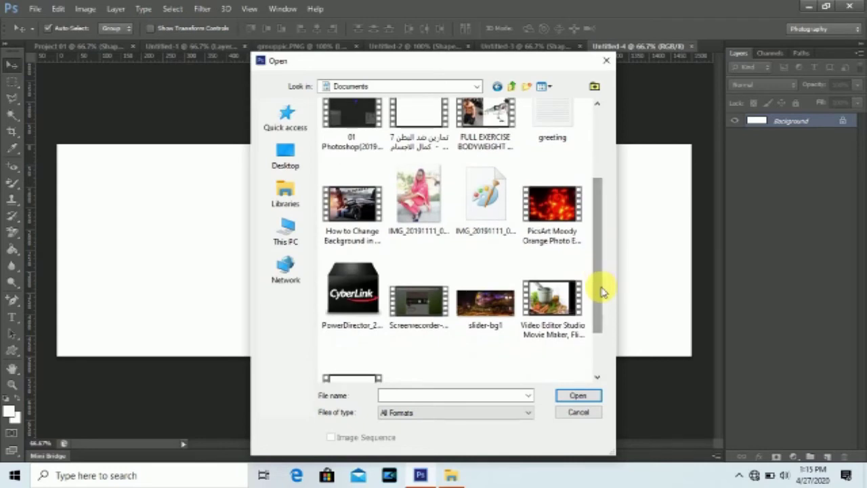
pyautogui.scroll(-1, 603, 291)
pyautogui.click(485, 274)
pyautogui.click(573, 398)
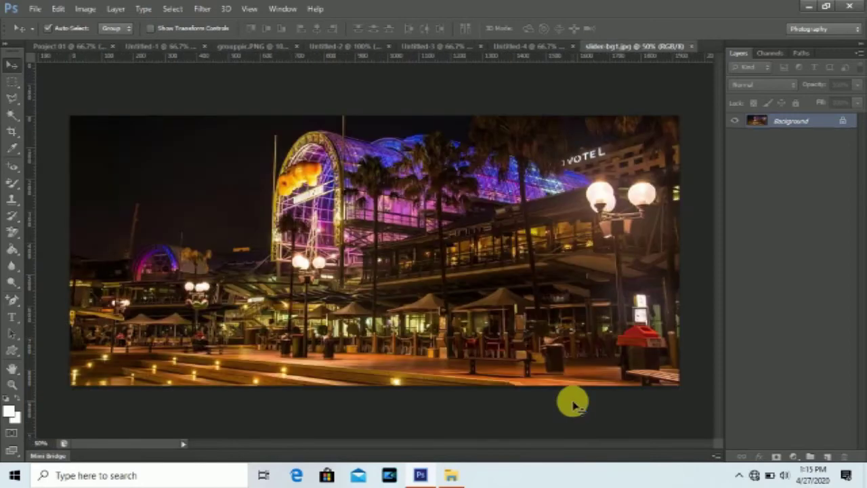
pyautogui.hotkey('ctrl', 'a')
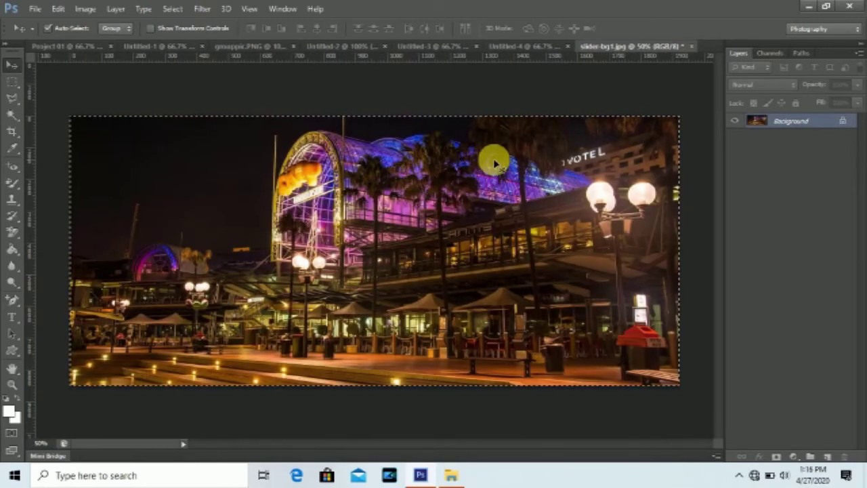
pyautogui.click(522, 47)
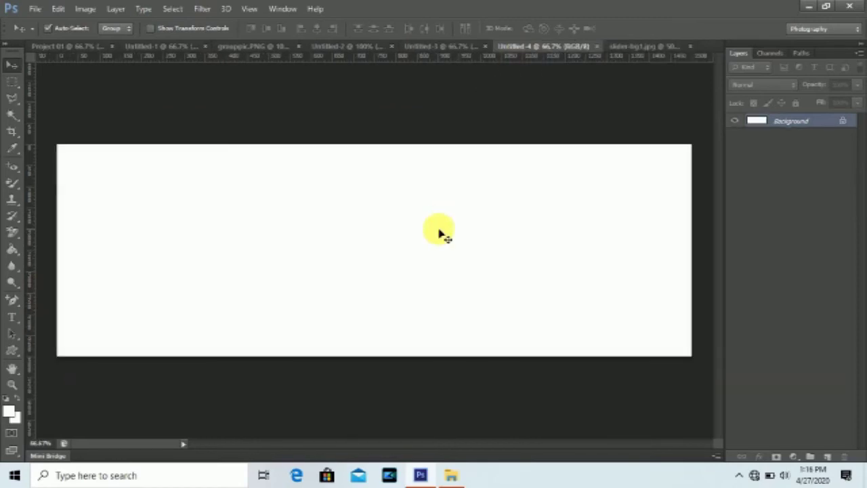
# - Paste the night photo into Untitled-4 and roughly scale it inside the canvas
pyautogui.hotkey('ctrl', 'v')
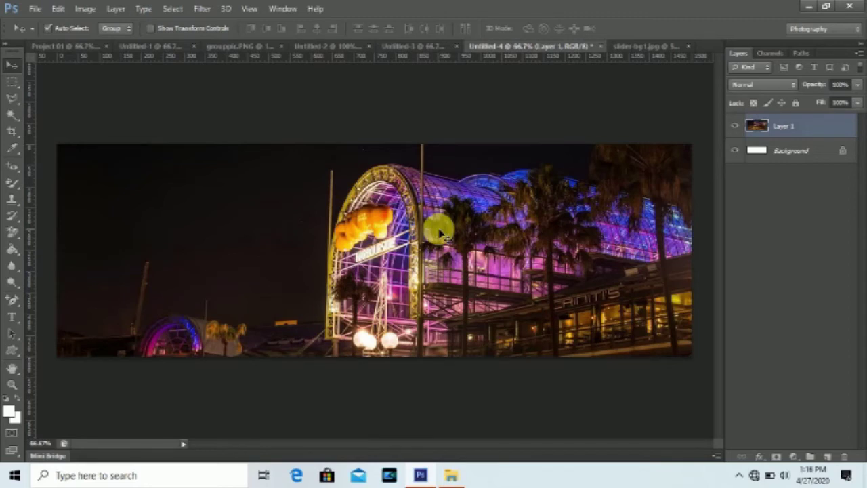
pyautogui.hotkey('ctrl', 't')
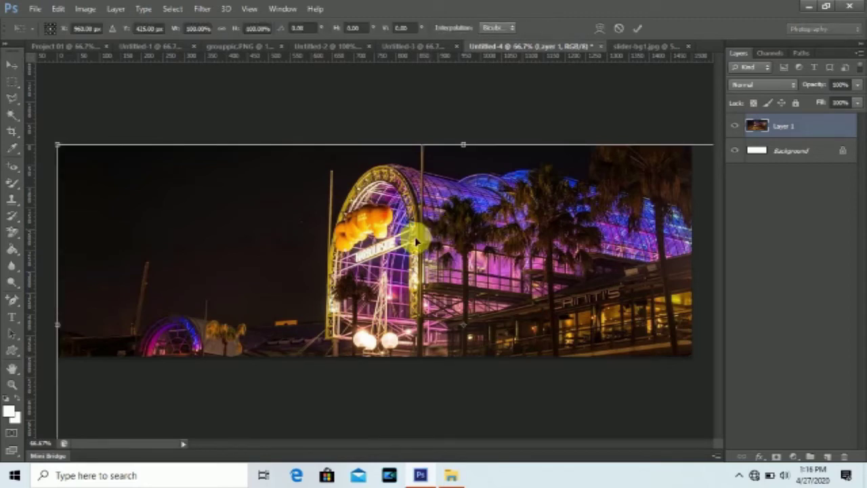
pyautogui.moveTo(59, 146)
pyautogui.mouseDown()
pyautogui.moveTo(465, 335)
pyautogui.moveTo(270, 221)
pyautogui.moveTo(233, 188)
pyautogui.mouseUp()
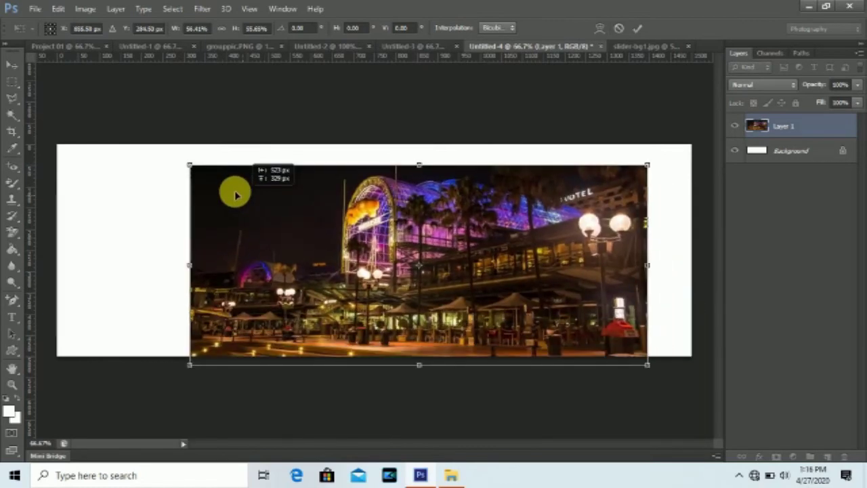
pyautogui.moveTo(182, 157); pyautogui.dragTo(80, 155)
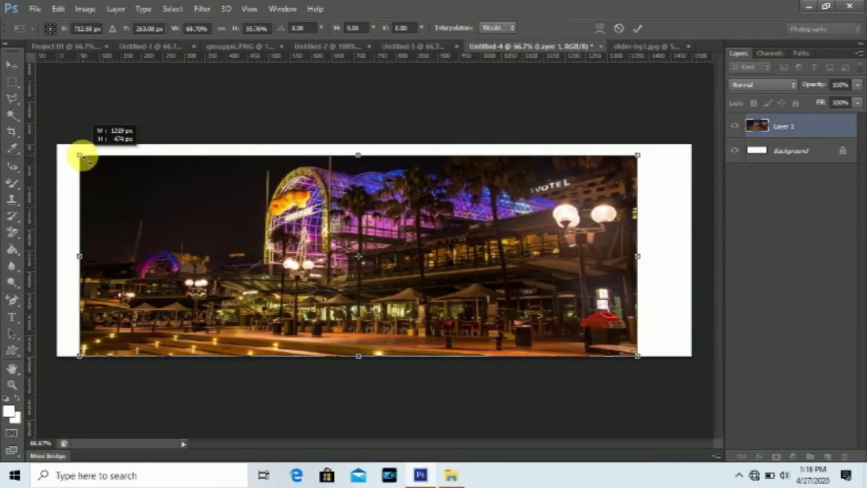
pyautogui.moveTo(359, 356); pyautogui.dragTo(358, 346)
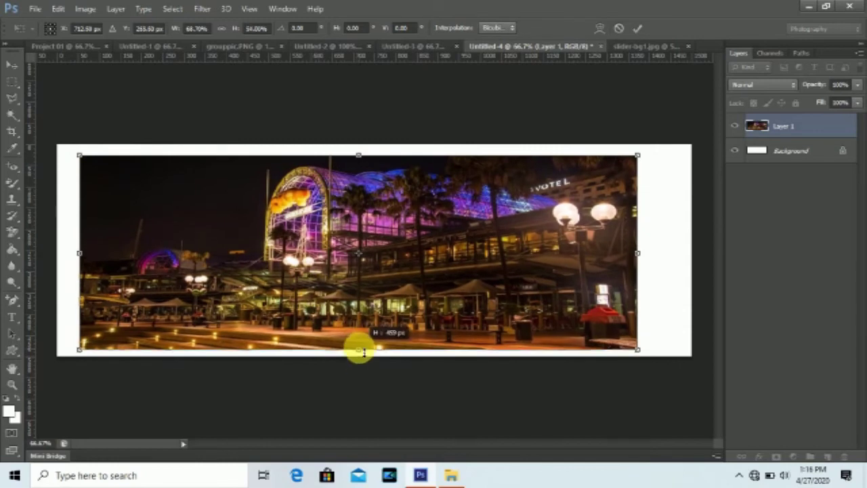
pyautogui.moveTo(425, 310); pyautogui.dragTo(437, 313)
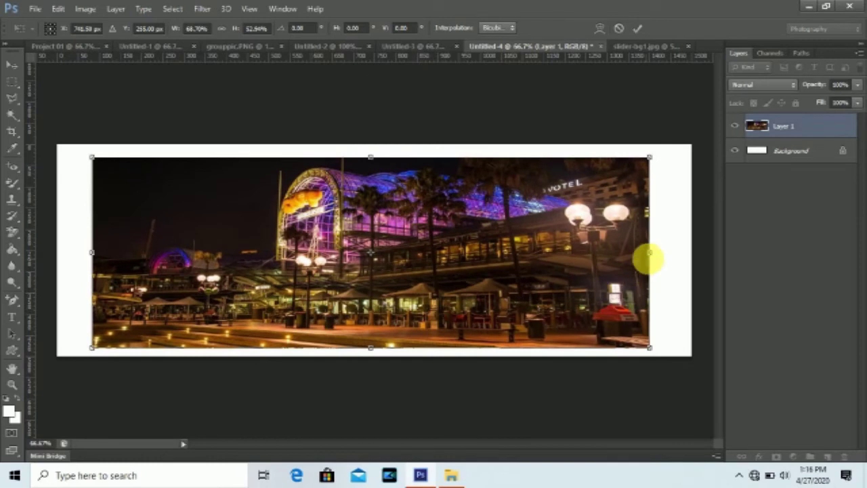
pyautogui.moveTo(649, 253); pyautogui.dragTo(603, 256)
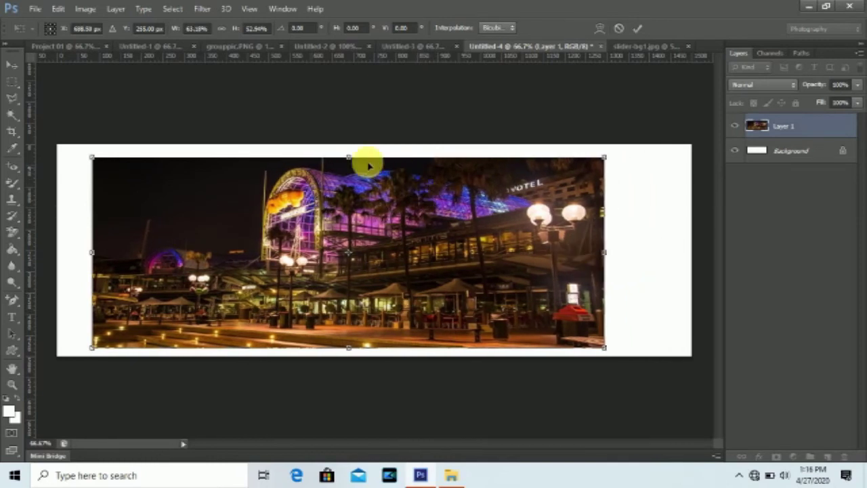
pyautogui.moveTo(348, 157); pyautogui.dragTo(351, 176)
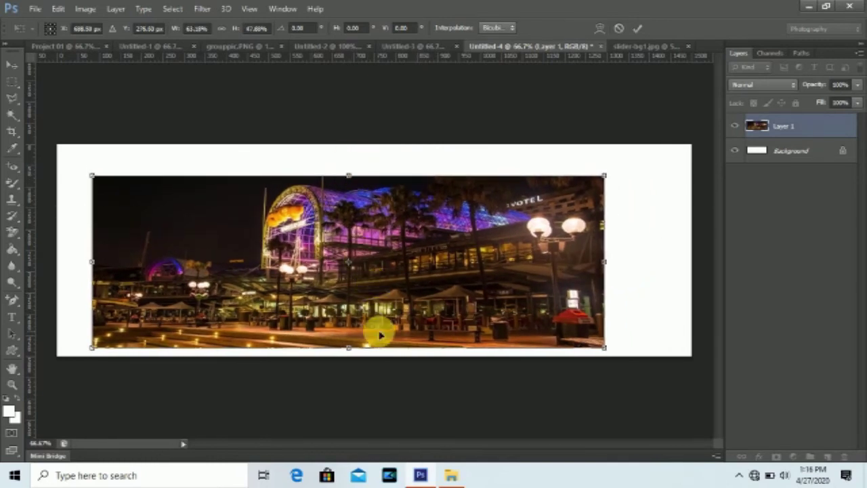
pyautogui.moveTo(349, 347); pyautogui.dragTo(352, 338)
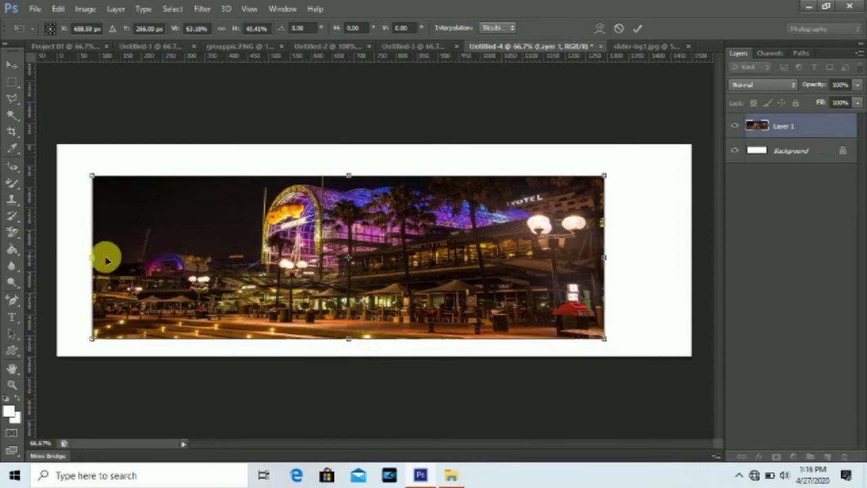
pyautogui.moveTo(92, 257); pyautogui.dragTo(148, 258)
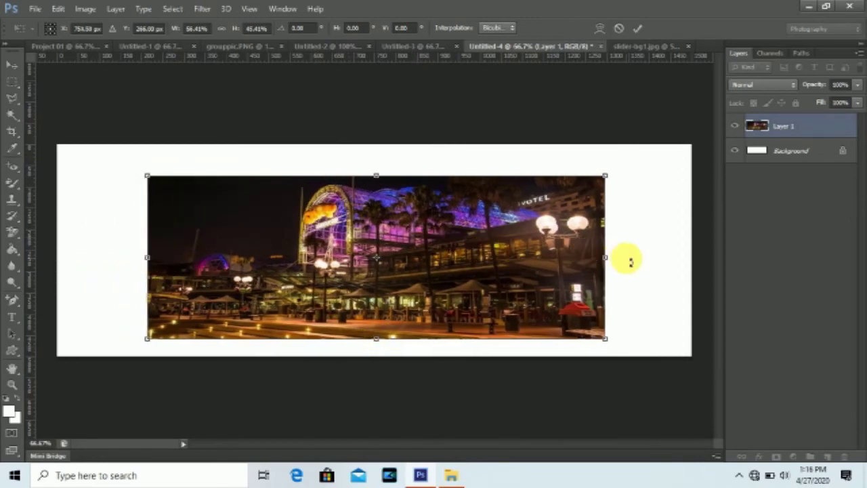
# - At 100% zoom, refine the photo to about 41.30% × 47.41%, centred, and commit
pyautogui.hotkey('ctrl', '+')
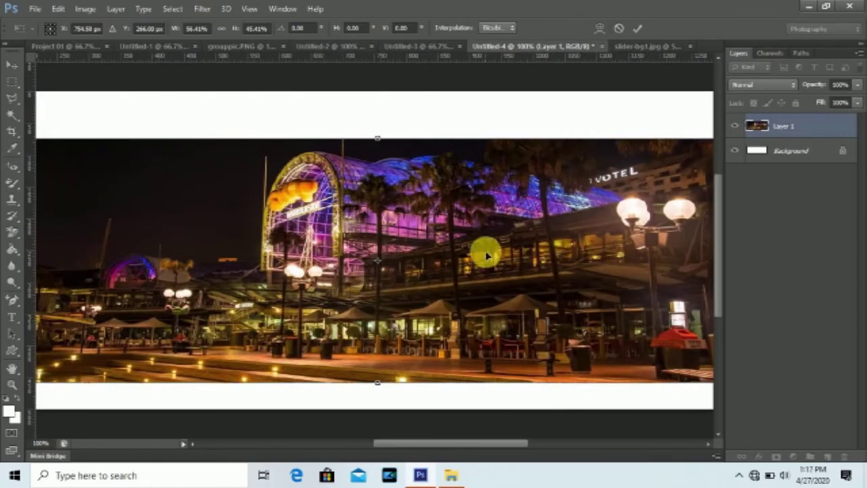
pyautogui.moveTo(486, 256); pyautogui.dragTo(602, 260)
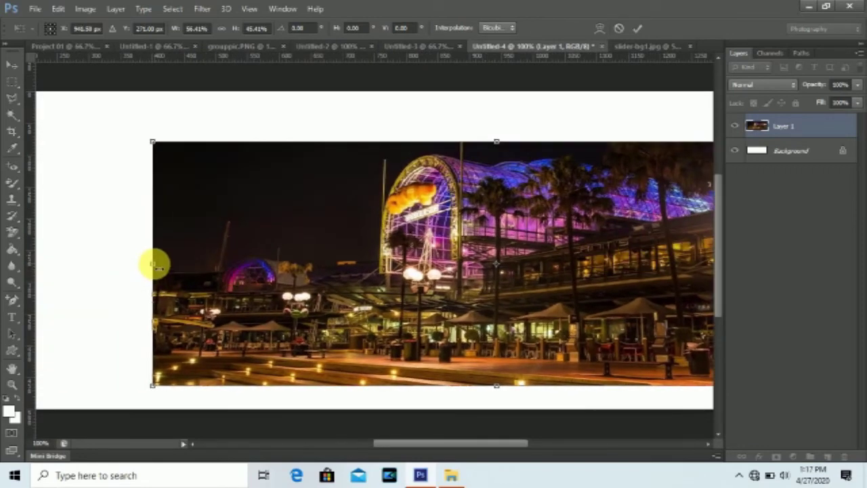
pyautogui.moveTo(155, 266); pyautogui.dragTo(345, 267)
pyautogui.moveTo(499, 240)
pyautogui.mouseDown()
pyautogui.moveTo(311, 215)
pyautogui.moveTo(288, 225)
pyautogui.mouseUp()
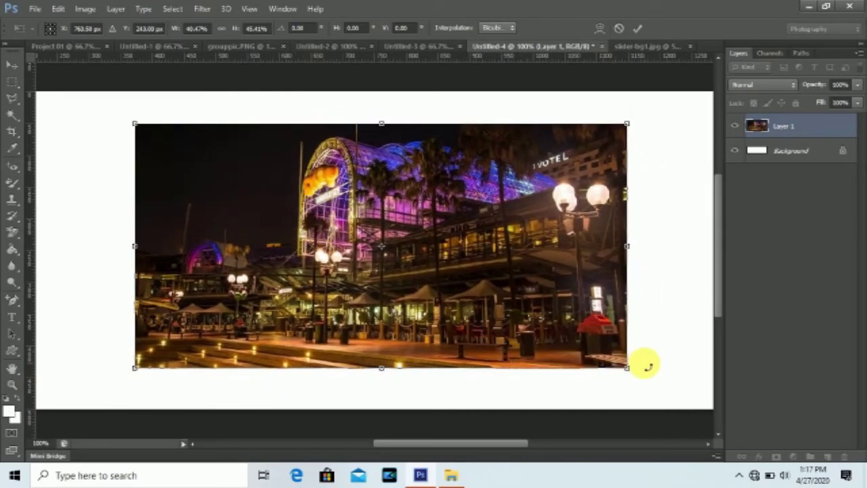
pyautogui.moveTo(647, 366); pyautogui.dragTo(656, 376)
pyautogui.moveTo(509, 308); pyautogui.dragTo(506, 316)
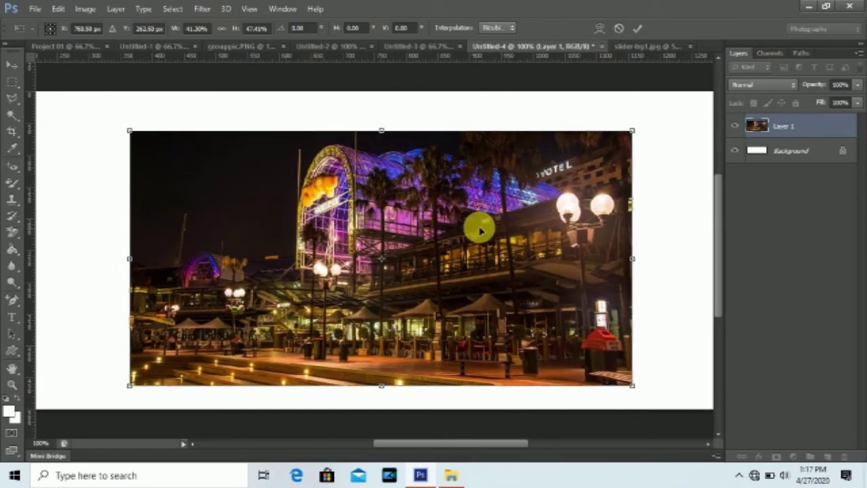
pyautogui.moveTo(480, 231); pyautogui.dragTo(480, 227)
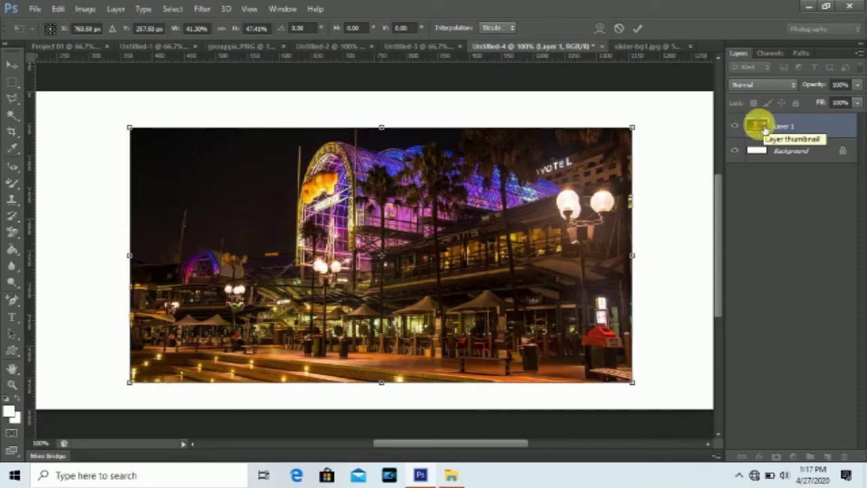
pyautogui.click(638, 29)
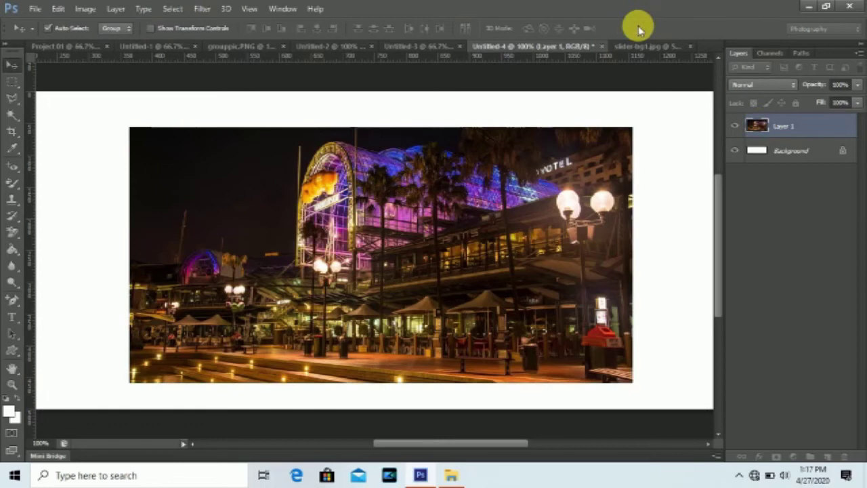
# - Add a white (ffffff) outside stroke to the photo layer's style
pyautogui.doubleClick(766, 127)
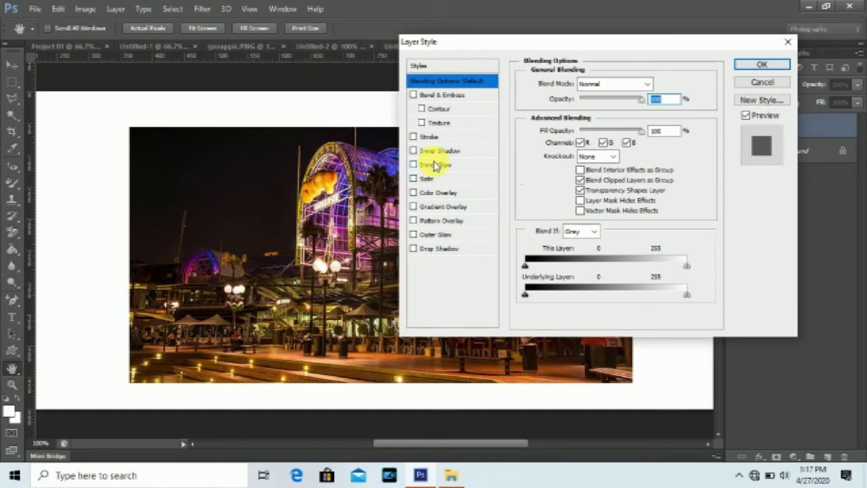
pyautogui.click(413, 137)
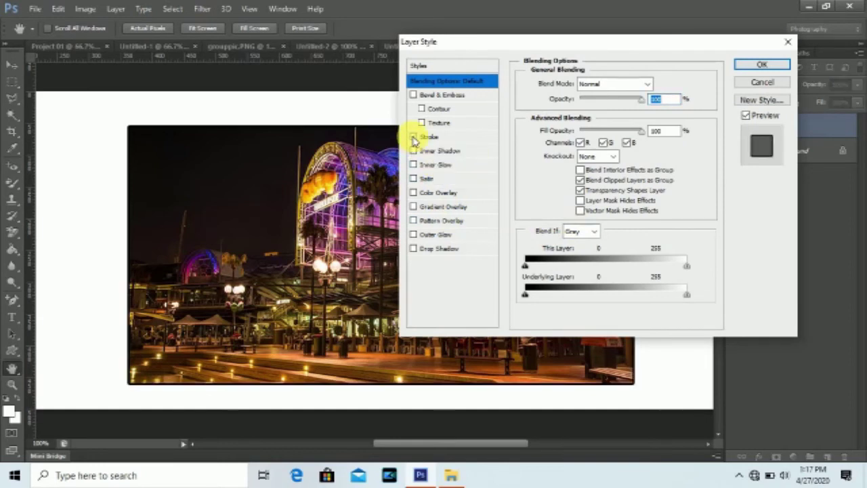
pyautogui.click(427, 137)
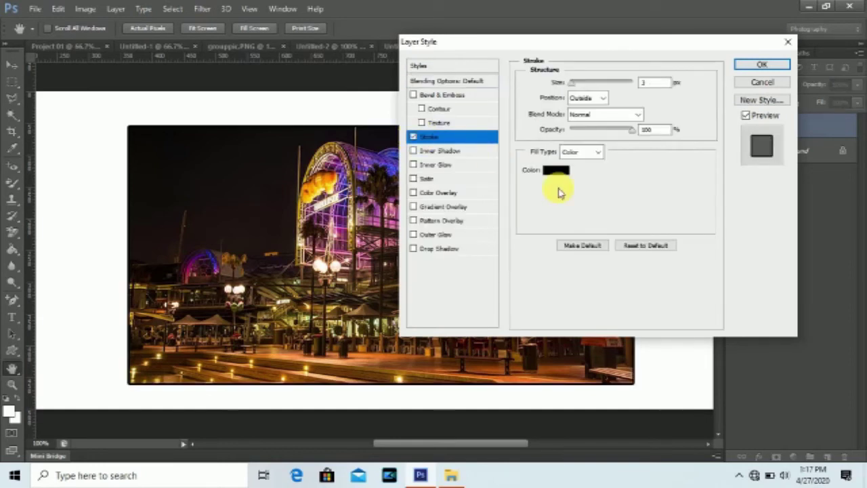
pyautogui.click(564, 175)
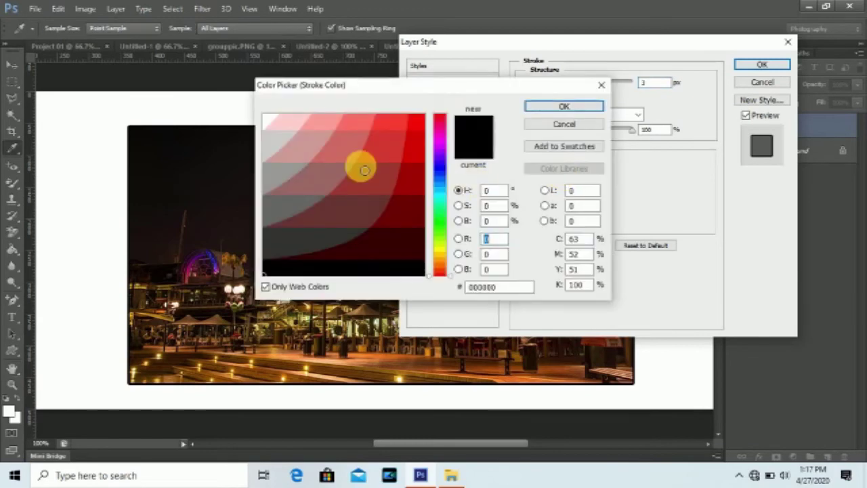
pyautogui.click(274, 123)
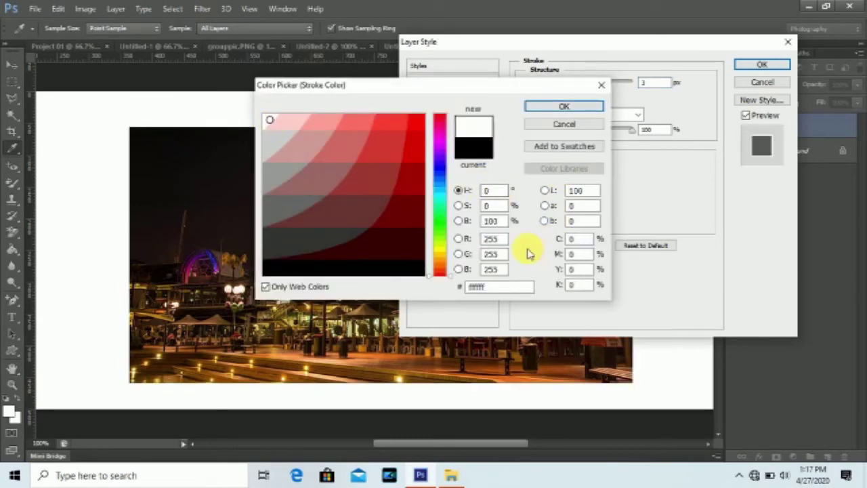
pyautogui.click(559, 108)
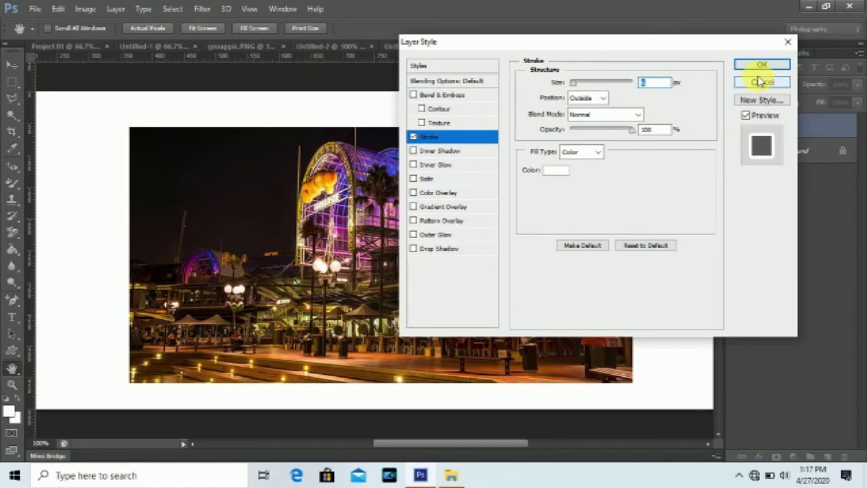
pyautogui.click(437, 248)
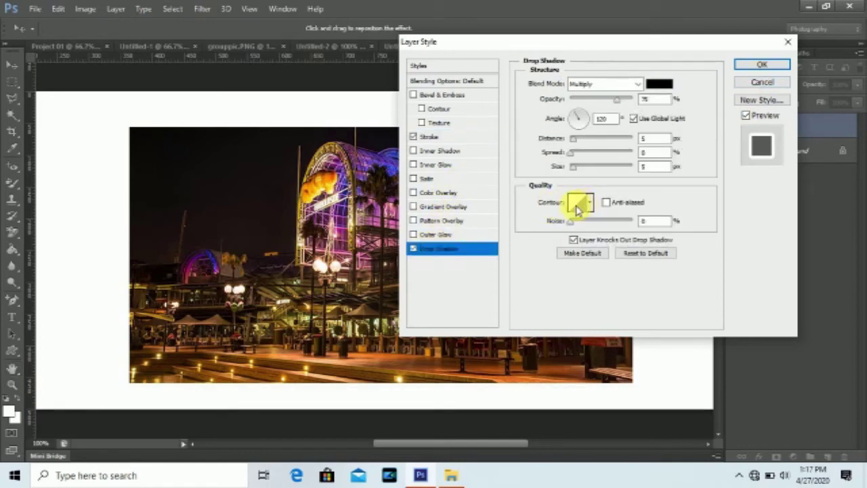
# - Enlarge the photo's drop shadow, fine-tune the stroke size, apply, and add a new Layer 2
pyautogui.moveTo(576, 171); pyautogui.dragTo(608, 173)
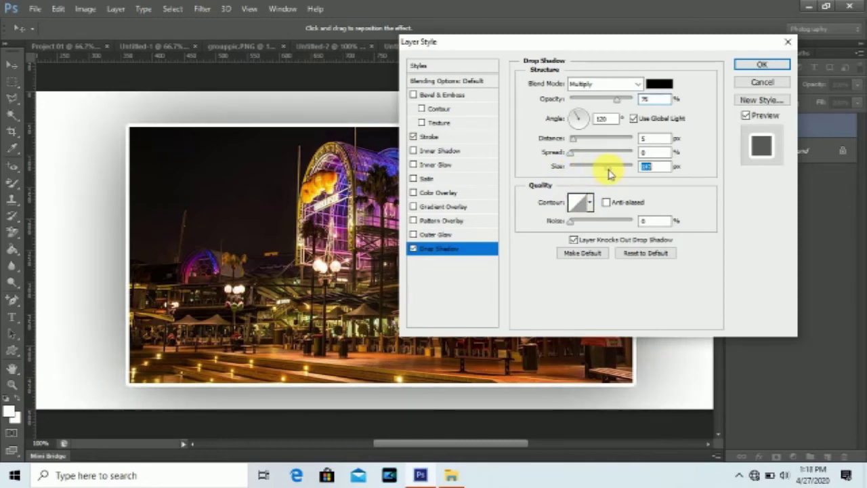
pyautogui.moveTo(617, 174)
pyautogui.mouseDown()
pyautogui.moveTo(624, 174)
pyautogui.moveTo(612, 175)
pyautogui.mouseUp()
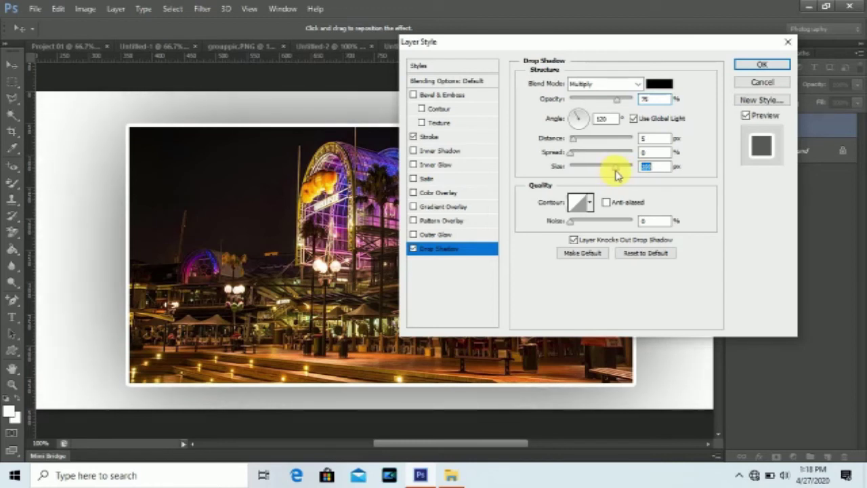
pyautogui.click(433, 136)
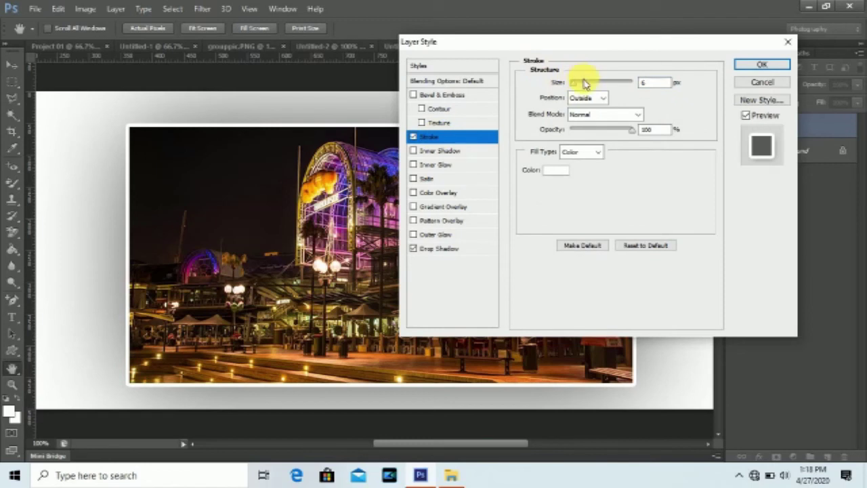
pyautogui.moveTo(574, 86); pyautogui.dragTo(572, 86)
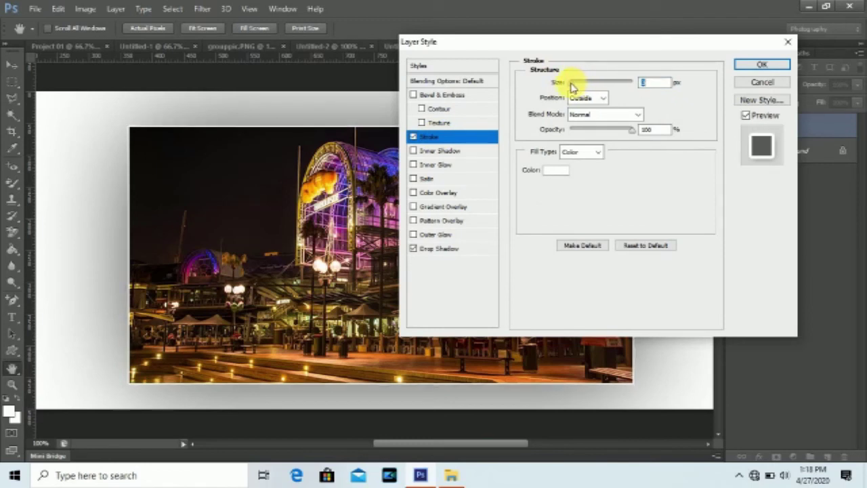
pyautogui.moveTo(572, 87); pyautogui.dragTo(572, 86)
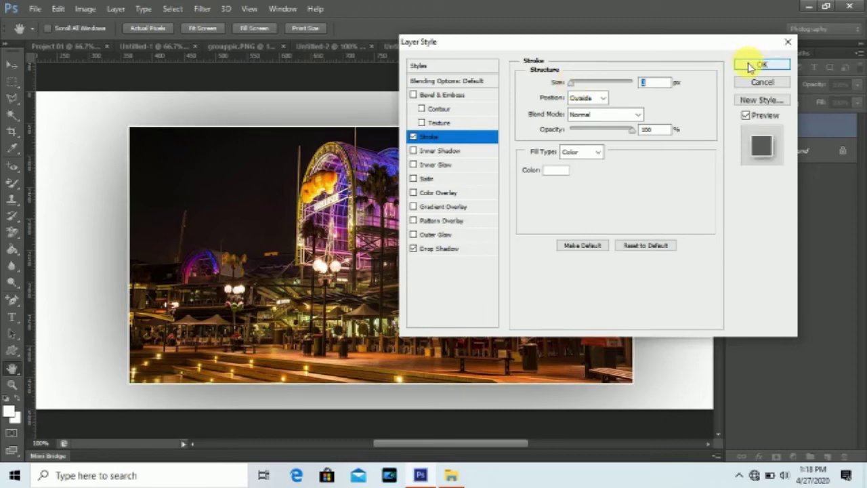
pyautogui.click(748, 64)
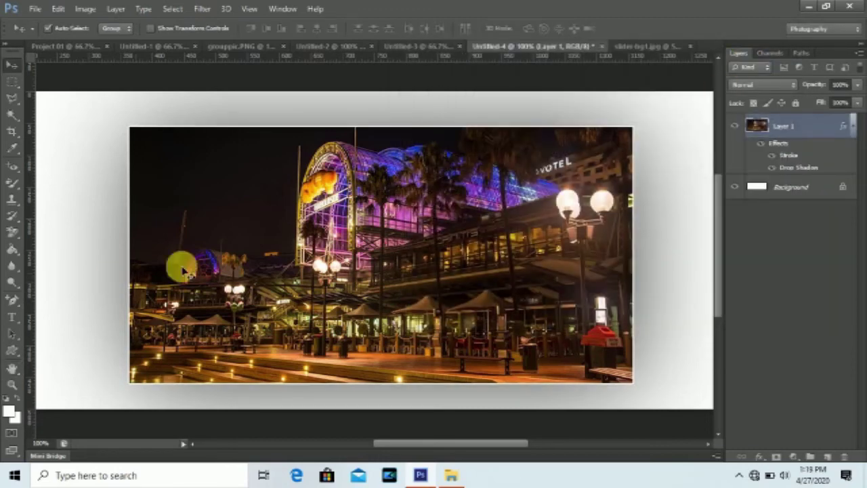
pyautogui.click(828, 456)
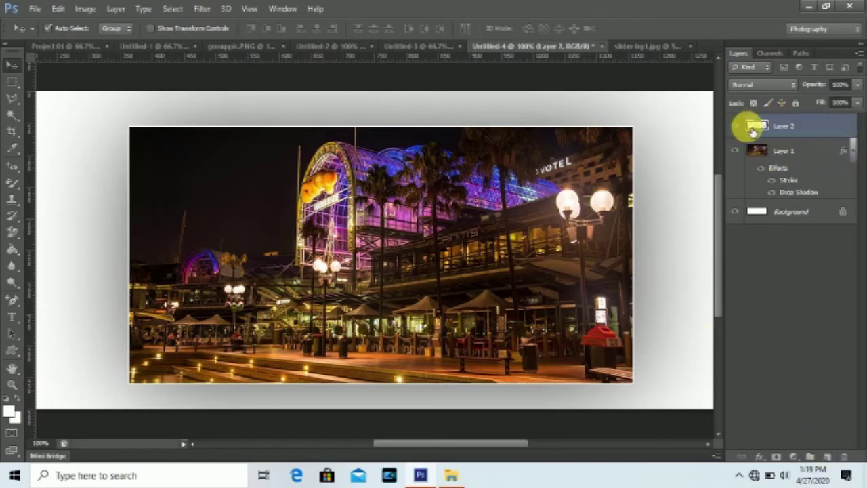
pyautogui.click(15, 82)
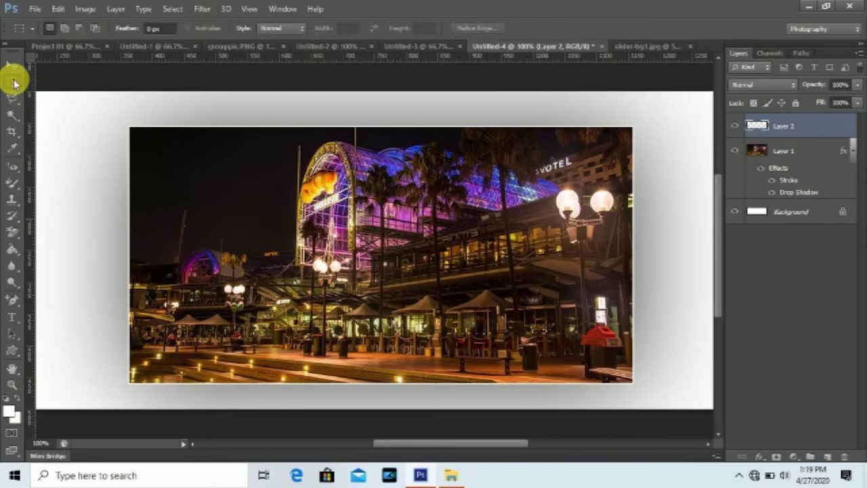
# - Draw a wide elliptical selection across the photo's bottom edge and nudge it upward
pyautogui.rightClick(15, 83)
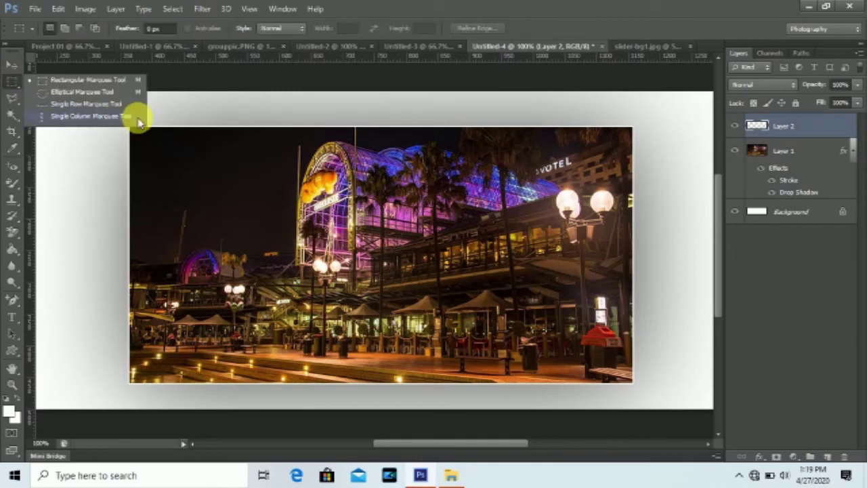
pyautogui.click(73, 91)
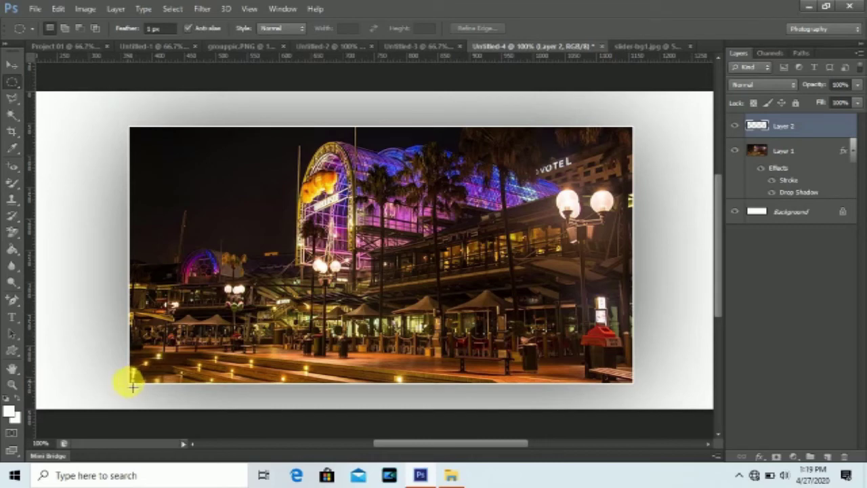
pyautogui.moveTo(133, 384); pyautogui.dragTo(637, 431)
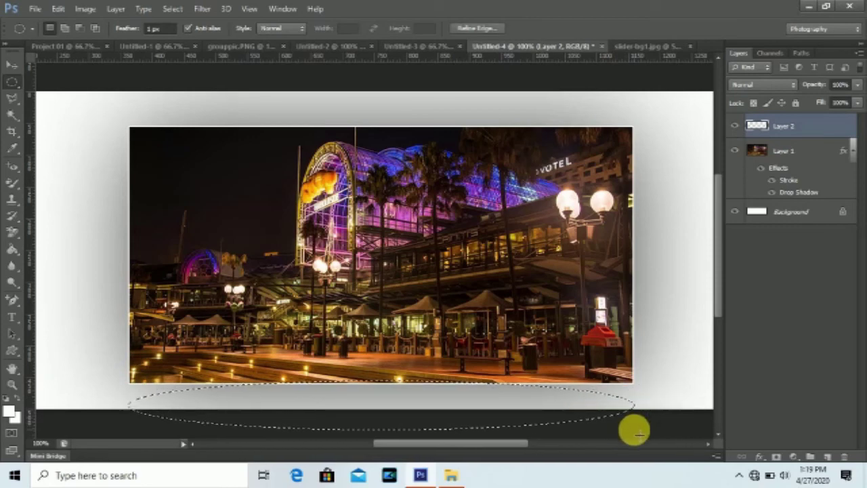
pyautogui.hotkey('shift', 'Up')
pyautogui.hotkey('shift', 'Up')
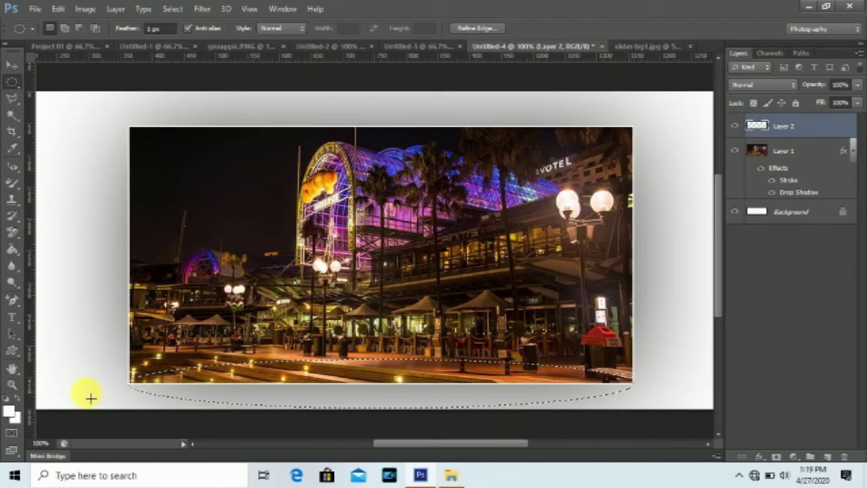
# - Fill the ellipse with black on Layer 2 and move Layer 2 below Layer 1
pyautogui.click(10, 411)
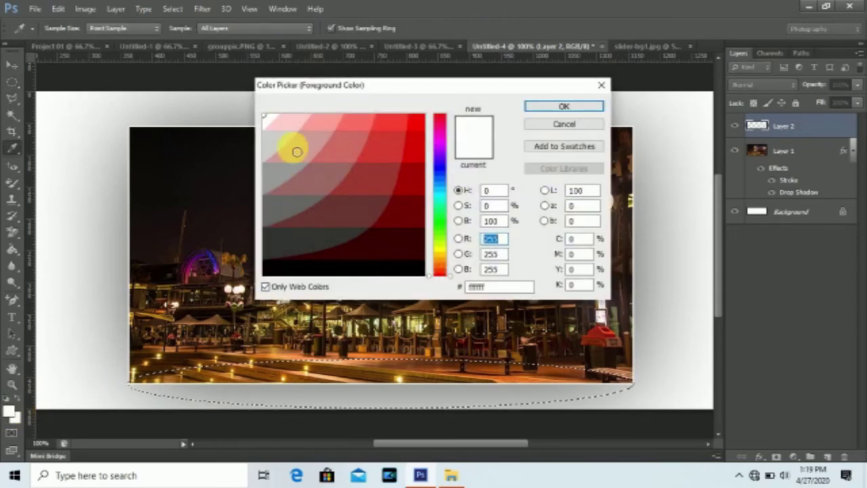
pyautogui.click(269, 269)
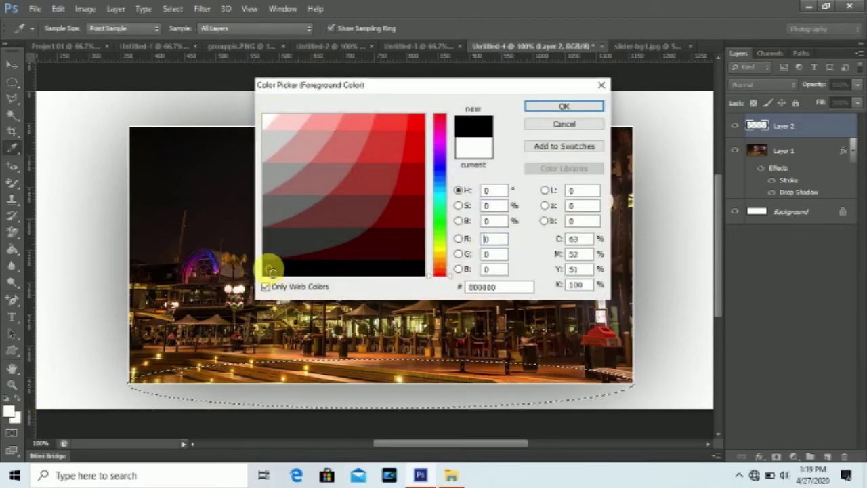
pyautogui.click(564, 107)
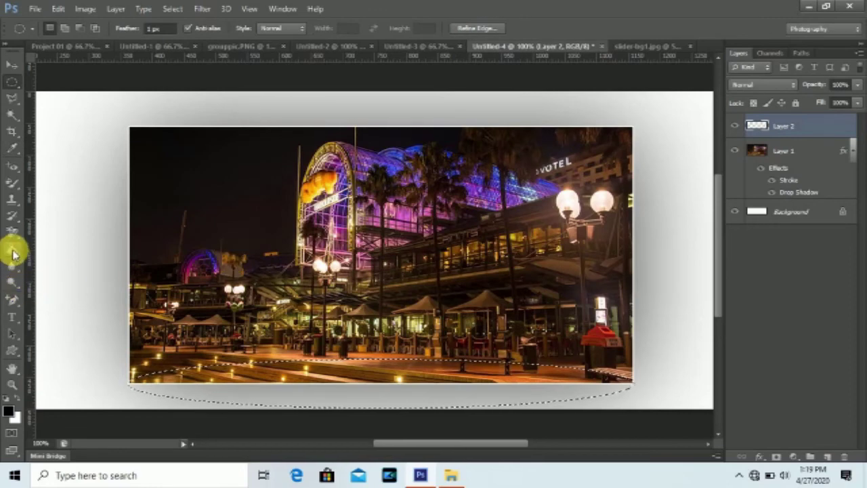
pyautogui.click(12, 249)
pyautogui.click(281, 391)
pyautogui.scroll(-1, 474, 319)
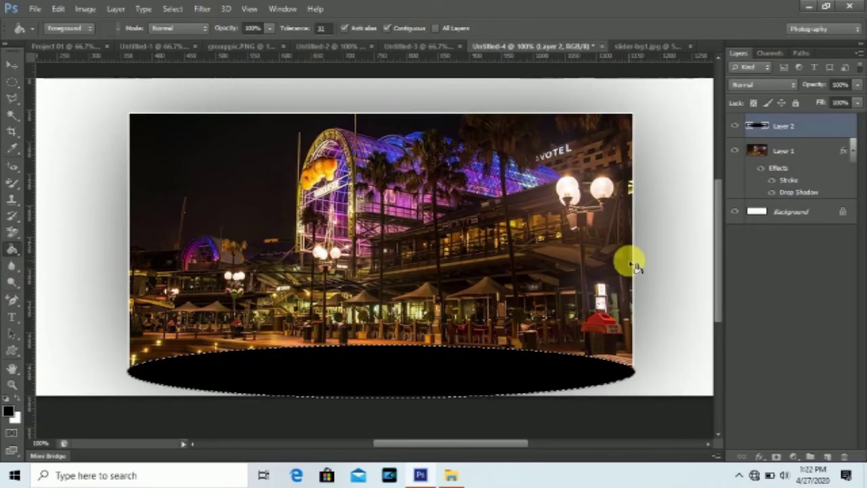
pyautogui.moveTo(798, 131); pyautogui.dragTo(804, 199)
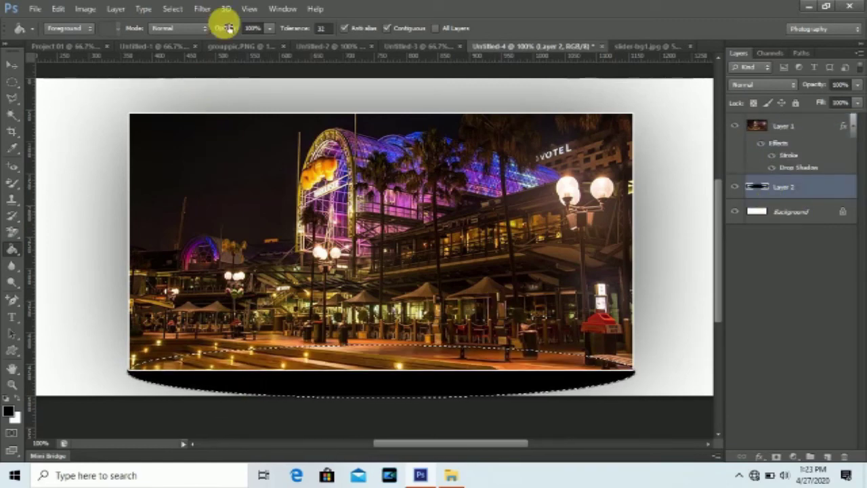
# - Blur the black ellipse into a soft grey shadow with a 120.5-pixel Gaussian Blur
pyautogui.click(203, 9)
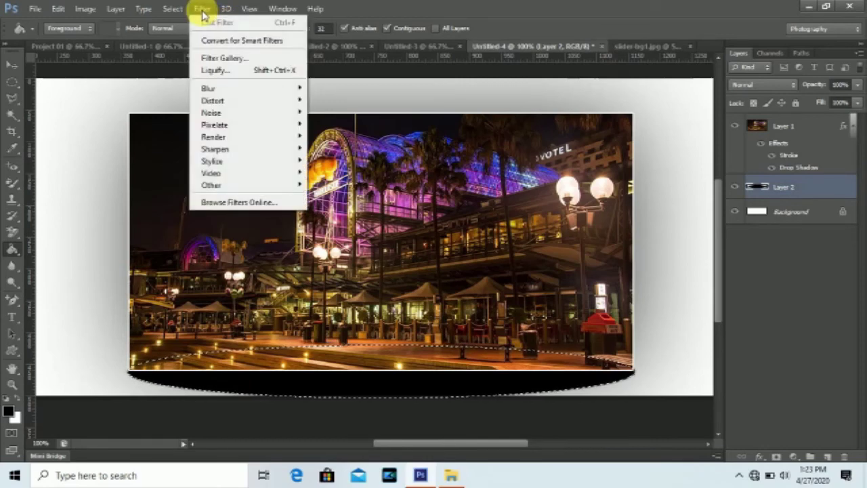
pyautogui.moveTo(224, 88)
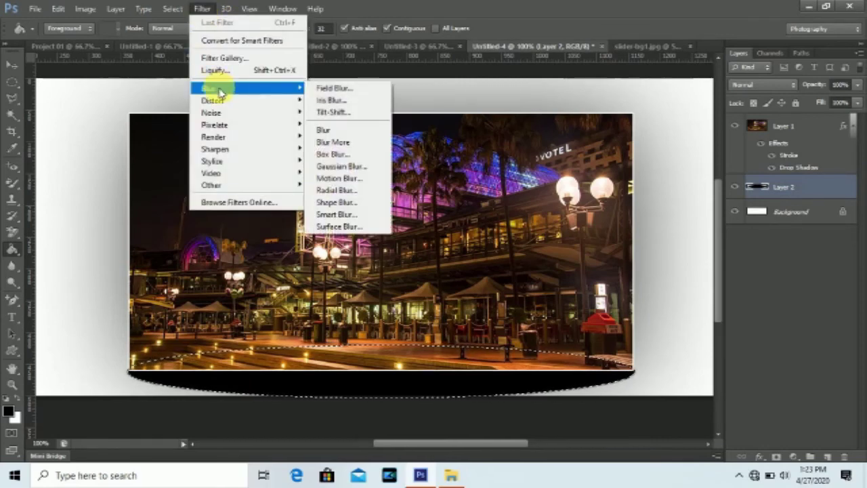
pyautogui.click(349, 167)
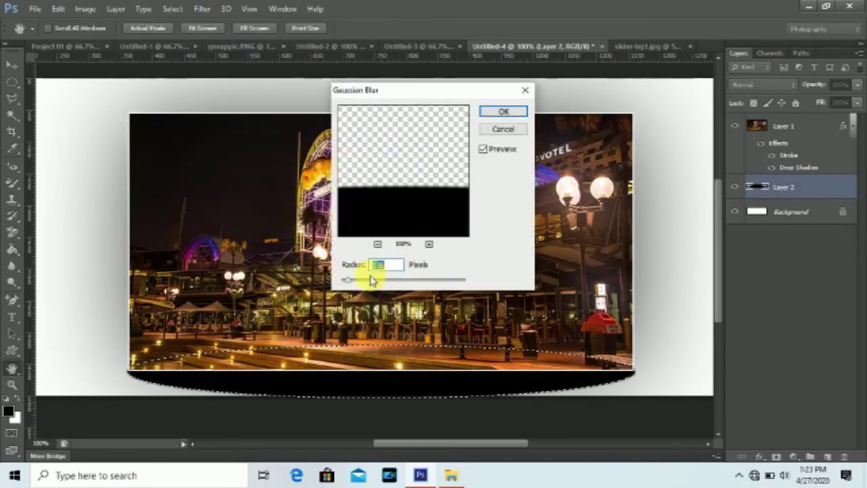
pyautogui.moveTo(349, 284)
pyautogui.mouseDown()
pyautogui.moveTo(339, 281)
pyautogui.moveTo(450, 284)
pyautogui.mouseUp()
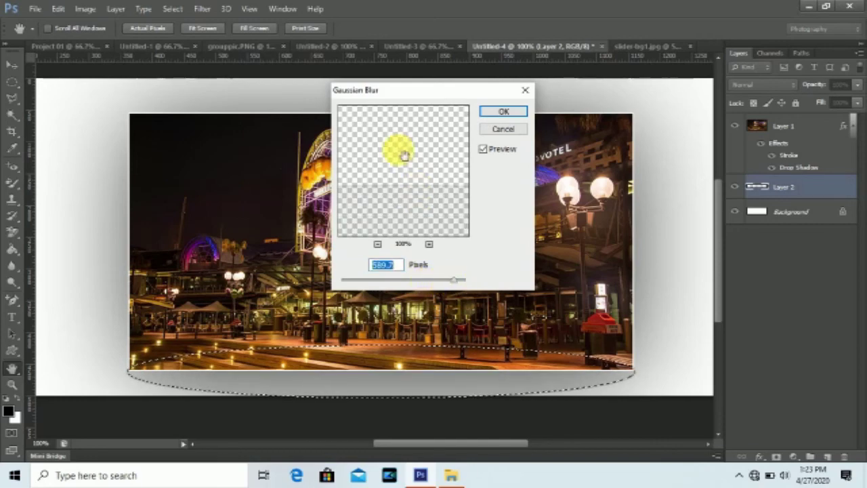
pyautogui.click(456, 285)
pyautogui.moveTo(465, 284)
pyautogui.mouseDown()
pyautogui.moveTo(374, 285)
pyautogui.moveTo(418, 288)
pyautogui.mouseUp()
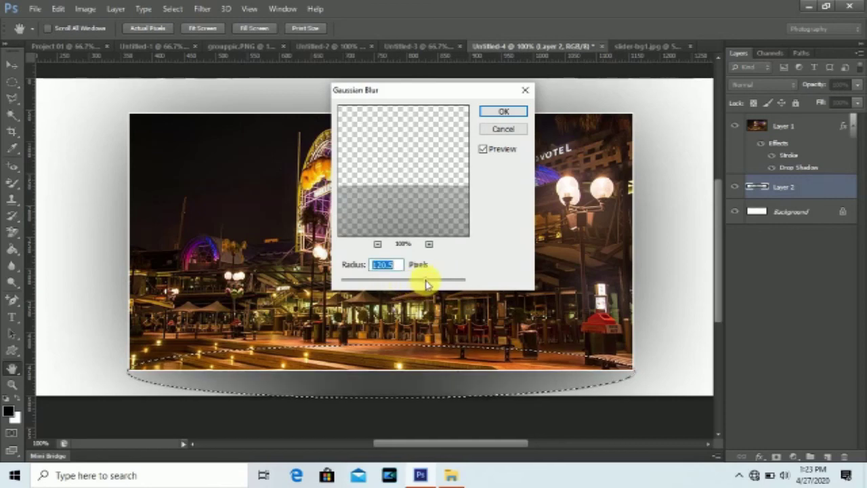
pyautogui.moveTo(425, 285); pyautogui.dragTo(438, 286)
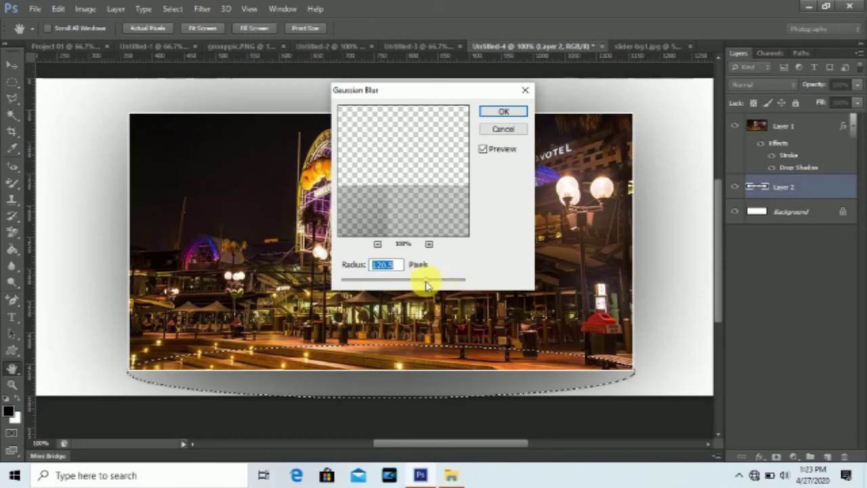
pyautogui.moveTo(426, 285); pyautogui.dragTo(426, 284)
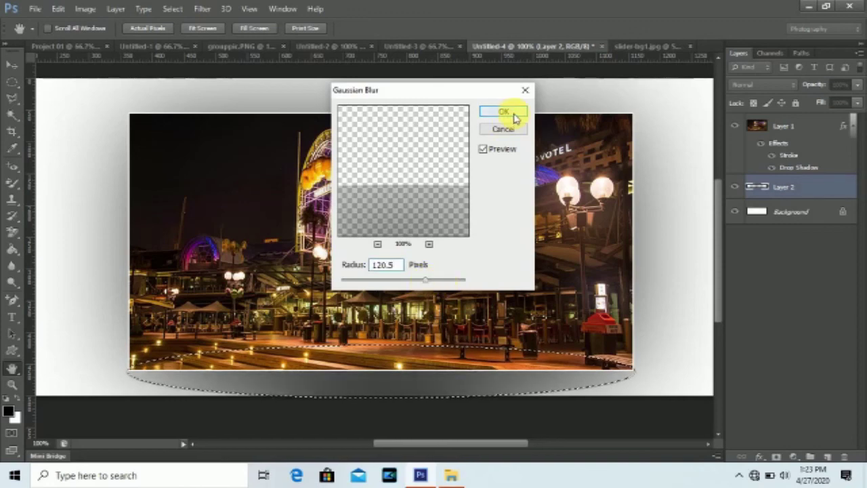
pyautogui.click(515, 115)
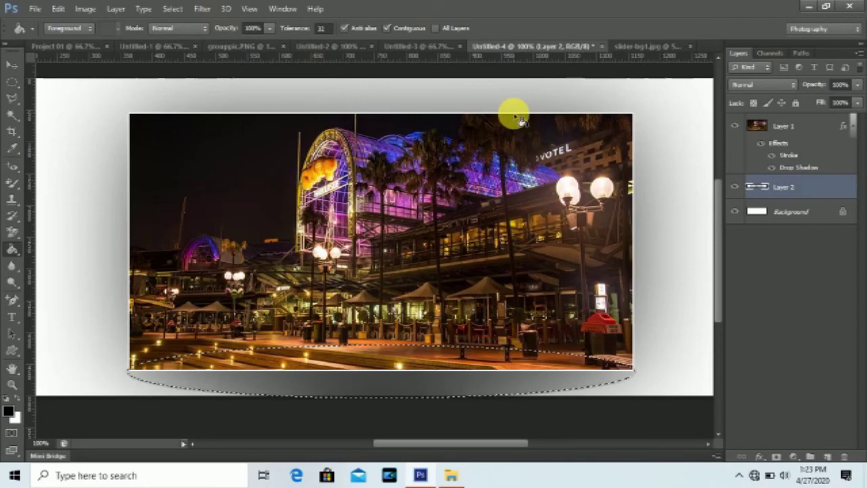
# - Squash the blurred ellipse to a shorter height using Free Transform, then switch to Warp
pyautogui.hotkey('ctrl', 't')
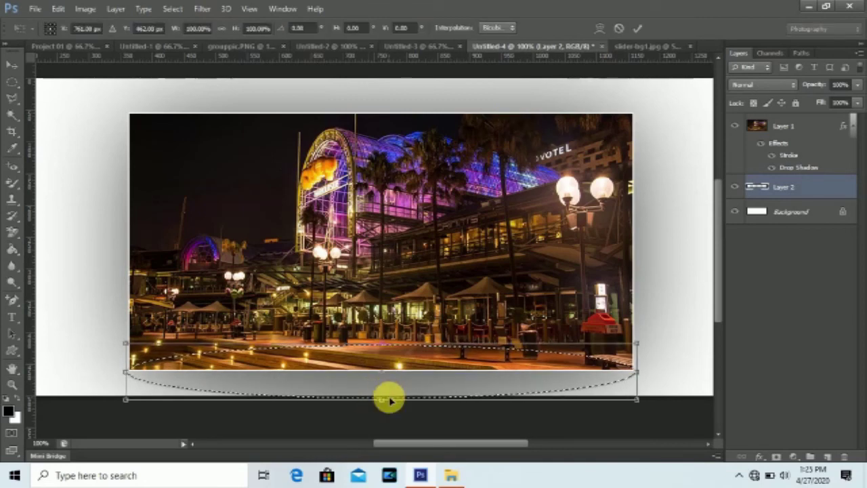
pyautogui.moveTo(382, 400)
pyautogui.mouseDown()
pyautogui.moveTo(384, 383)
pyautogui.moveTo(384, 398)
pyautogui.mouseUp()
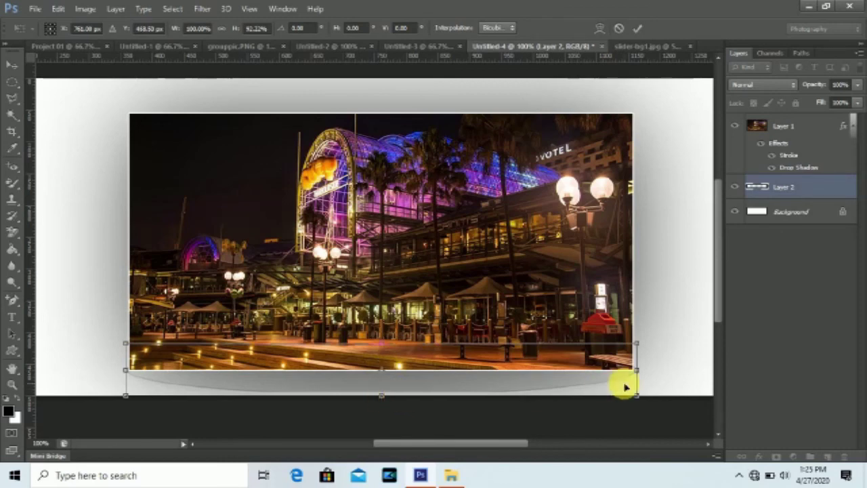
pyautogui.rightClick(330, 382)
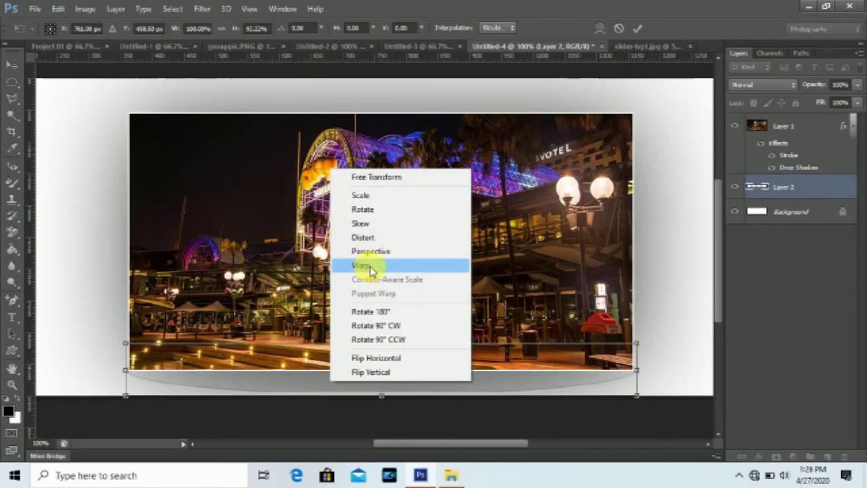
pyautogui.click(371, 270)
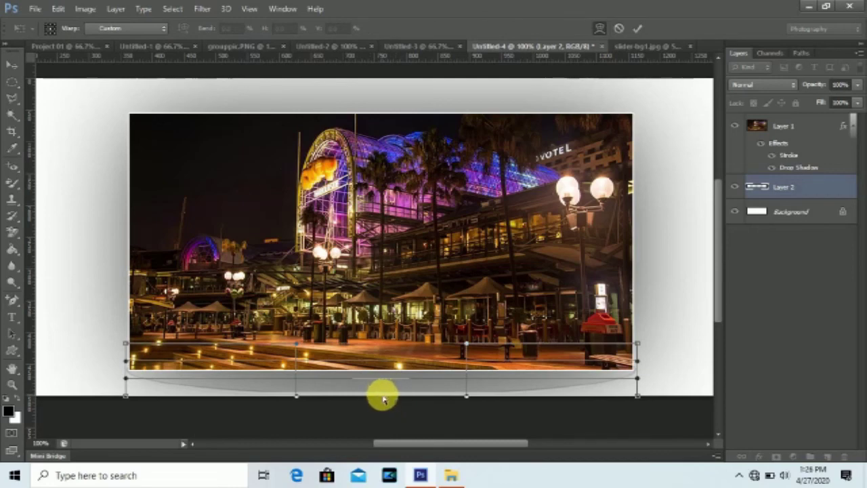
# - Warp the shadow's bottom edge up in the middle and its bottom corners down
pyautogui.moveTo(383, 399); pyautogui.dragTo(383, 397)
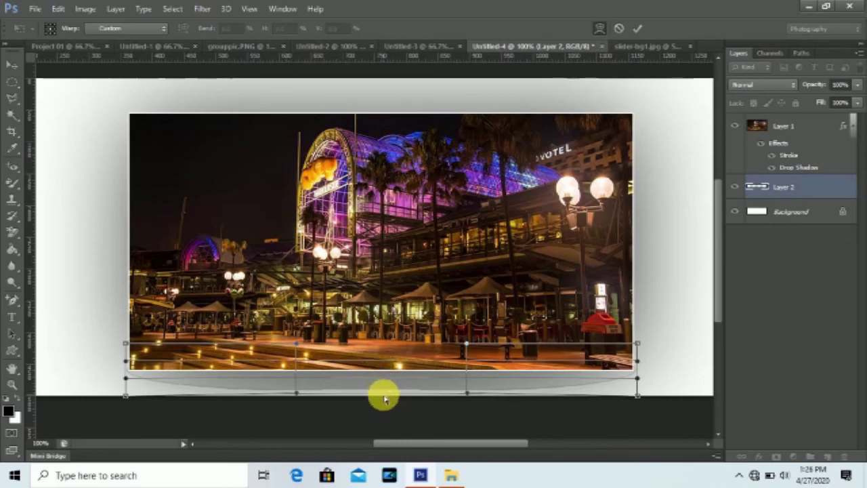
pyautogui.moveTo(383, 397); pyautogui.dragTo(382, 374)
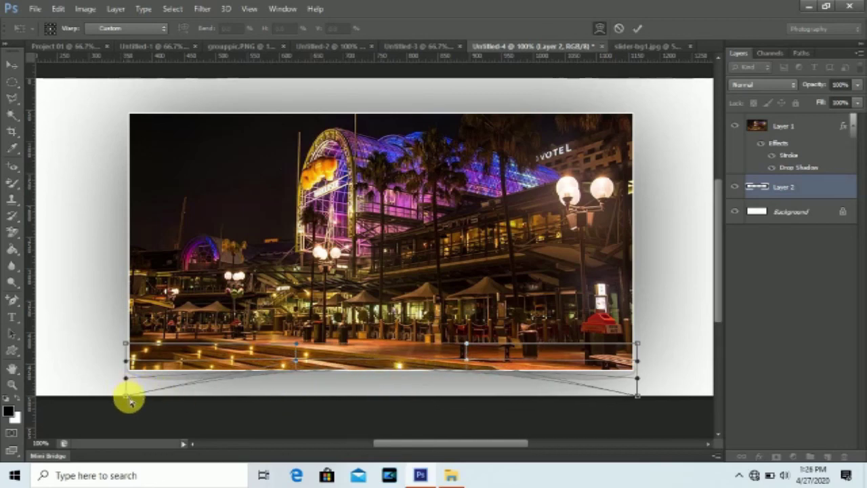
pyautogui.moveTo(127, 401); pyautogui.dragTo(128, 404)
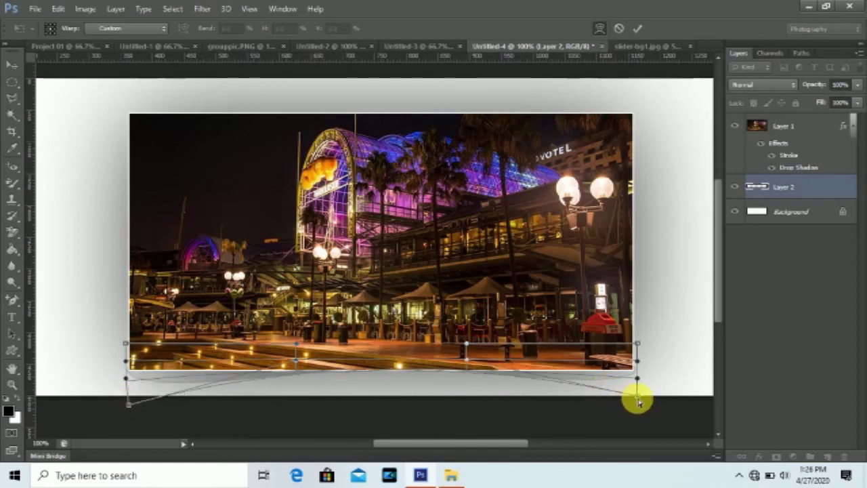
pyautogui.moveTo(639, 402); pyautogui.dragTo(636, 406)
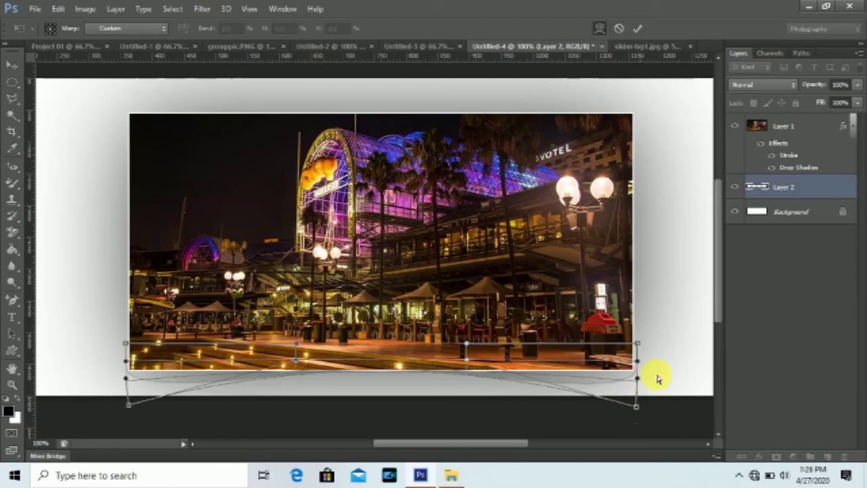
pyautogui.click(637, 28)
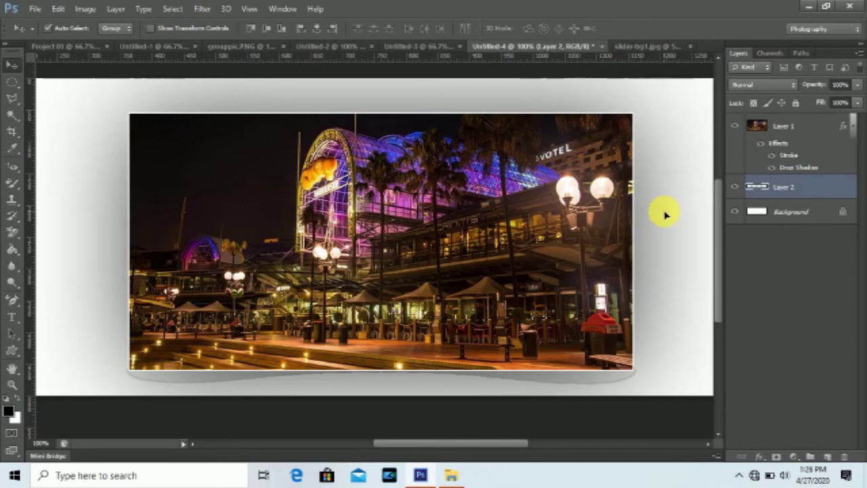
pyautogui.hotkey('ctrl', 't')
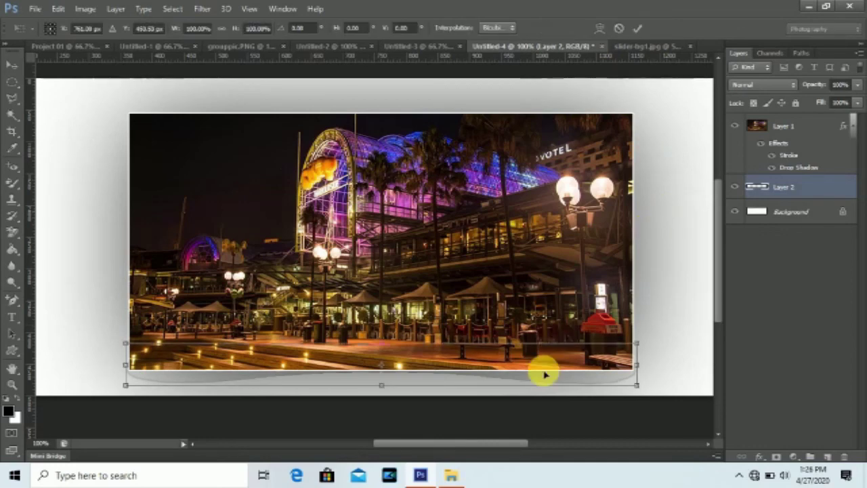
# - Re-warp the shadow, raising its bottom-middle curve further and nudging both bottom corners outward
pyautogui.rightClick(546, 374)
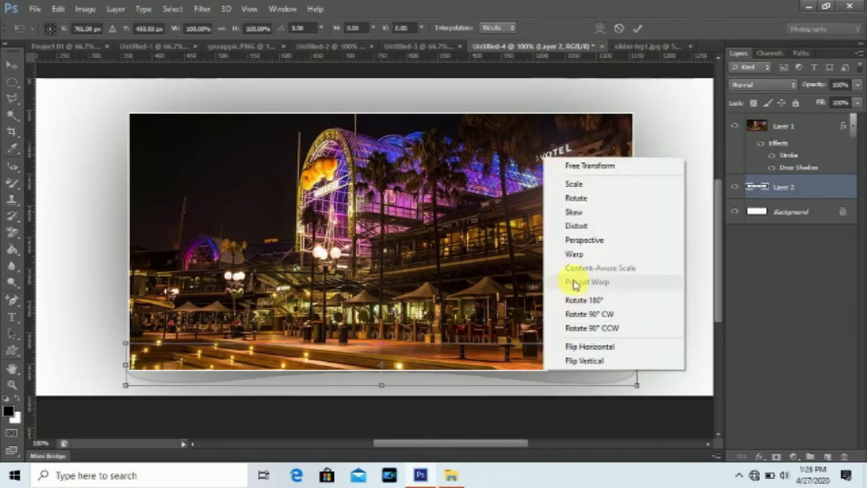
pyautogui.click(575, 254)
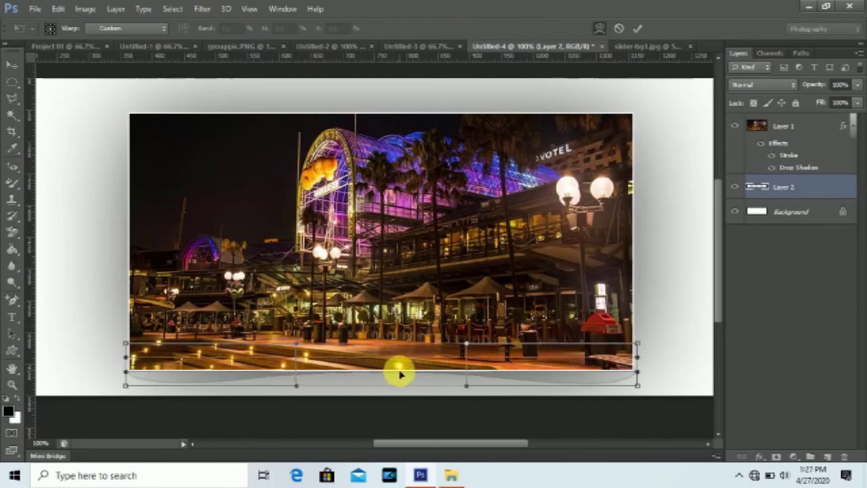
pyautogui.moveTo(399, 374); pyautogui.dragTo(401, 374)
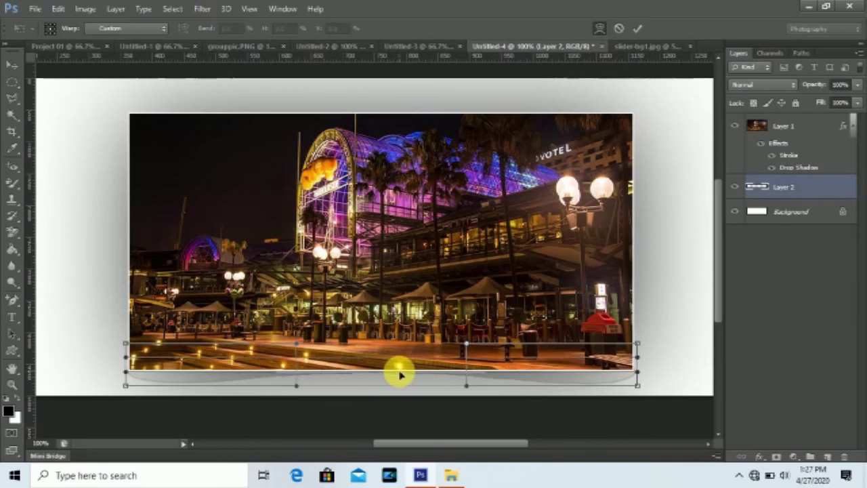
pyautogui.moveTo(296, 385); pyautogui.dragTo(296, 382)
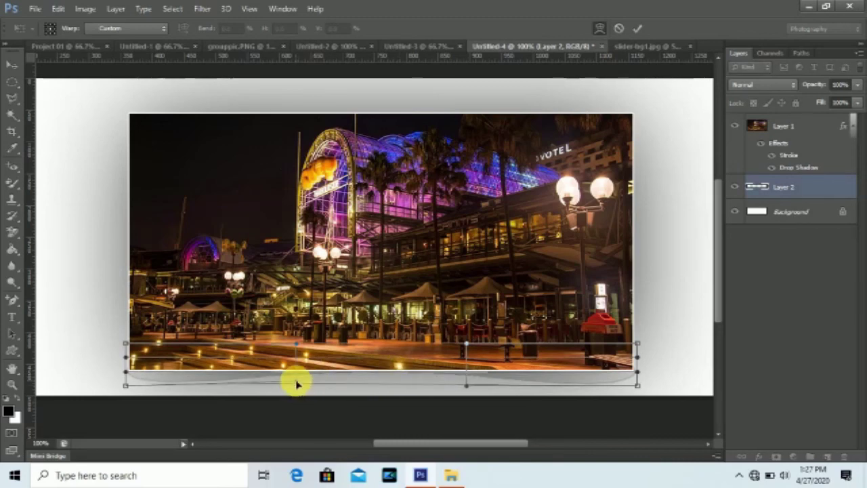
pyautogui.moveTo(469, 387); pyautogui.dragTo(471, 380)
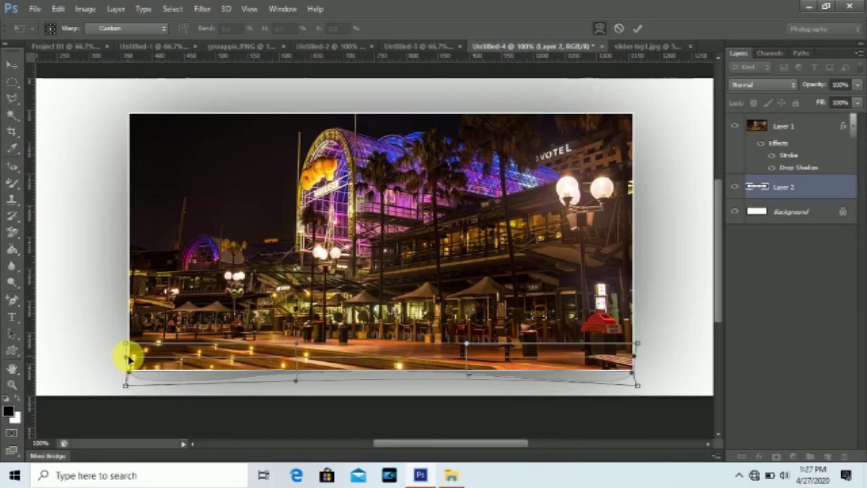
pyautogui.moveTo(125, 388); pyautogui.dragTo(124, 389)
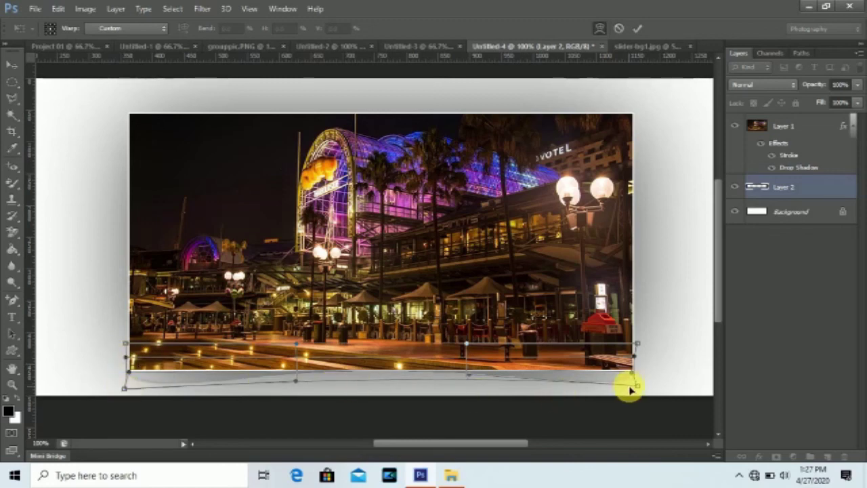
pyautogui.moveTo(638, 387); pyautogui.dragTo(641, 387)
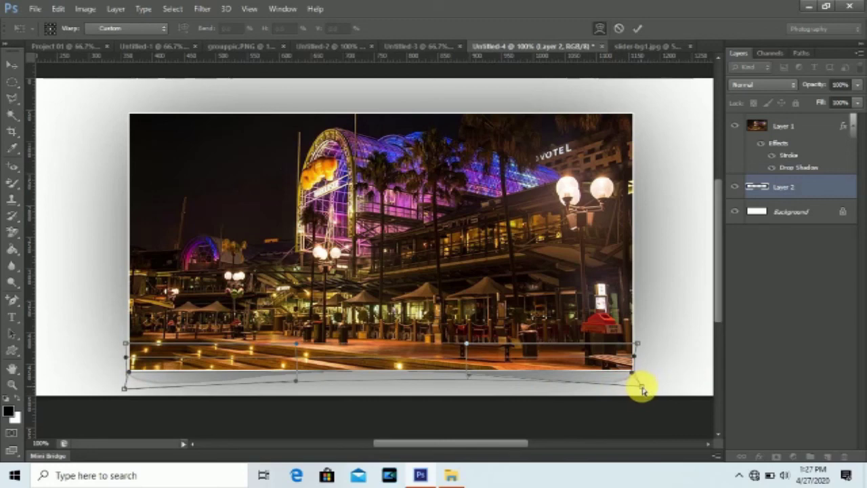
pyautogui.click(641, 28)
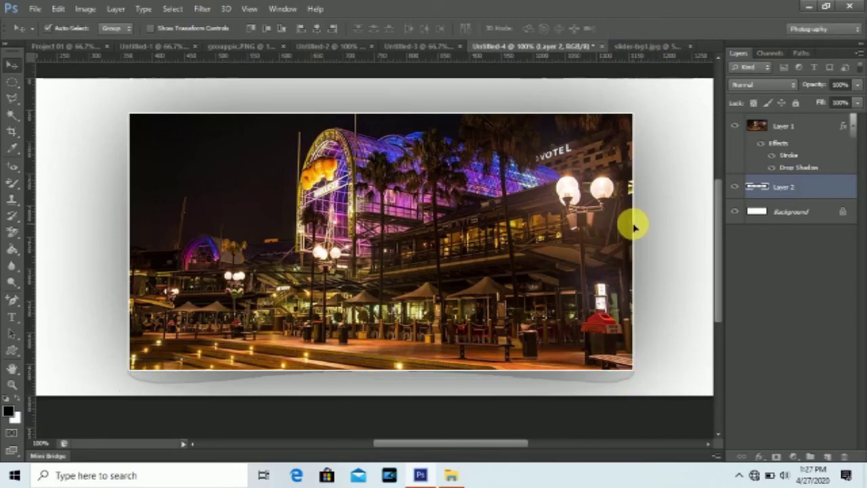
pyautogui.hotkey('alt', 't')
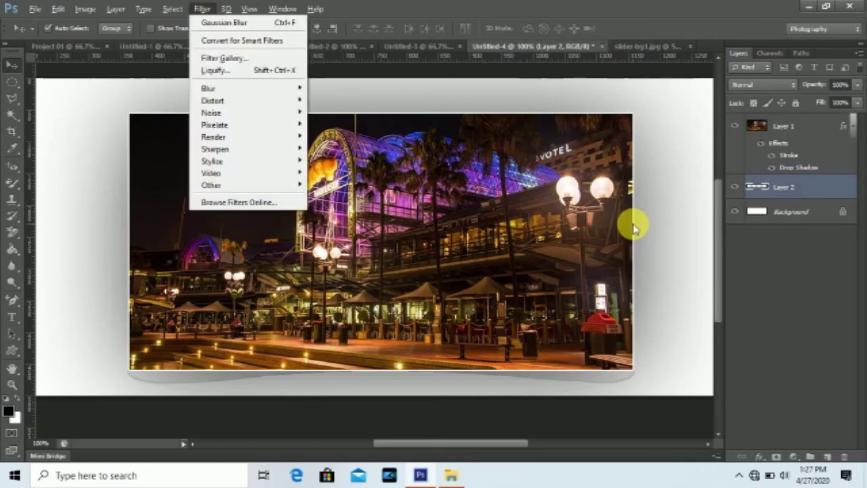
pyautogui.press('Escape')
pyautogui.click(631, 225)
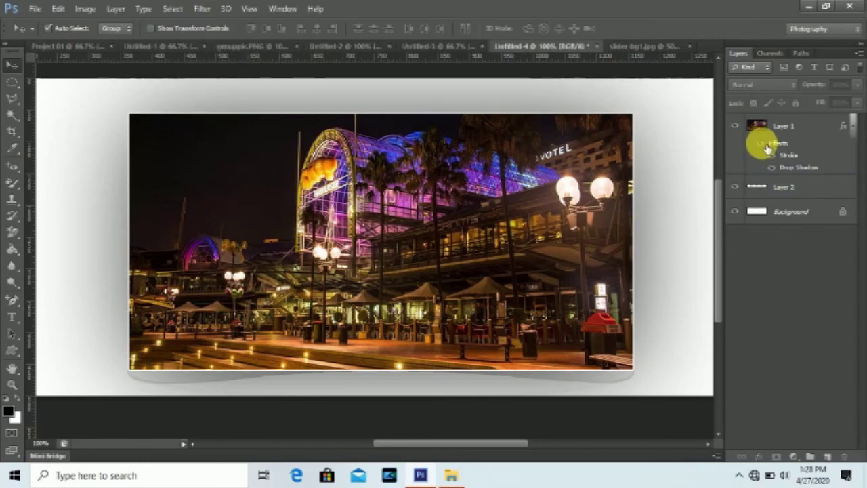
pyautogui.click(765, 147)
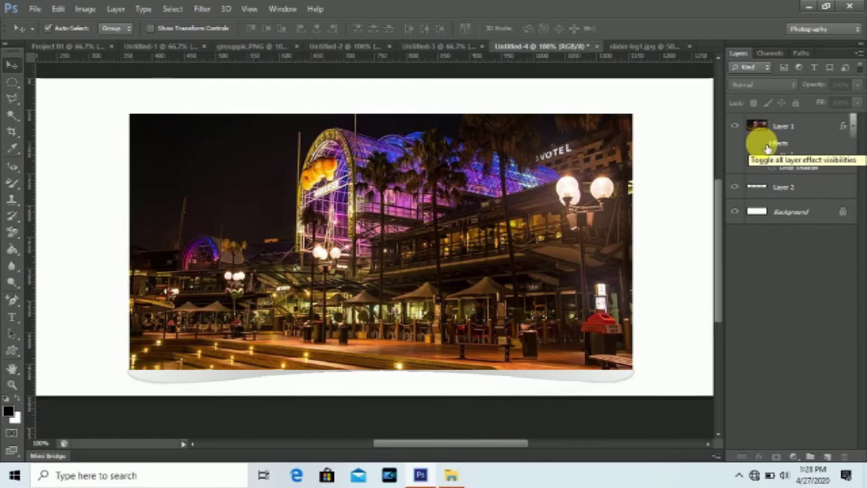
pyautogui.click(766, 146)
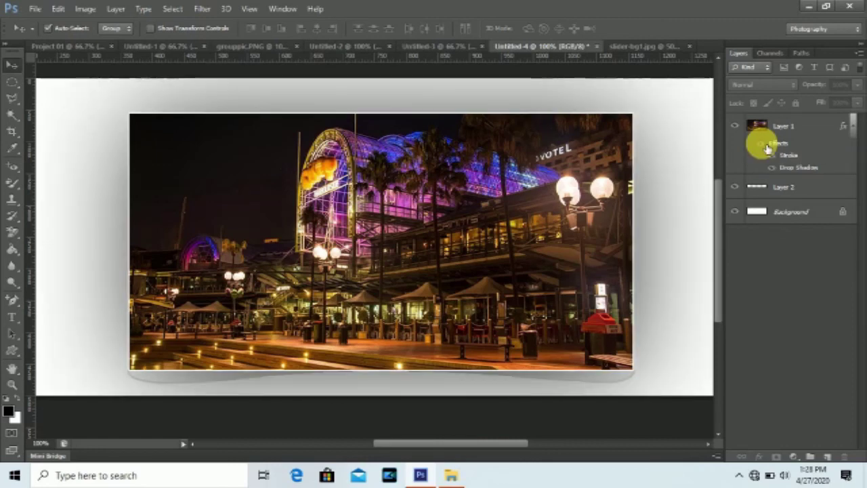
pyautogui.click(766, 146)
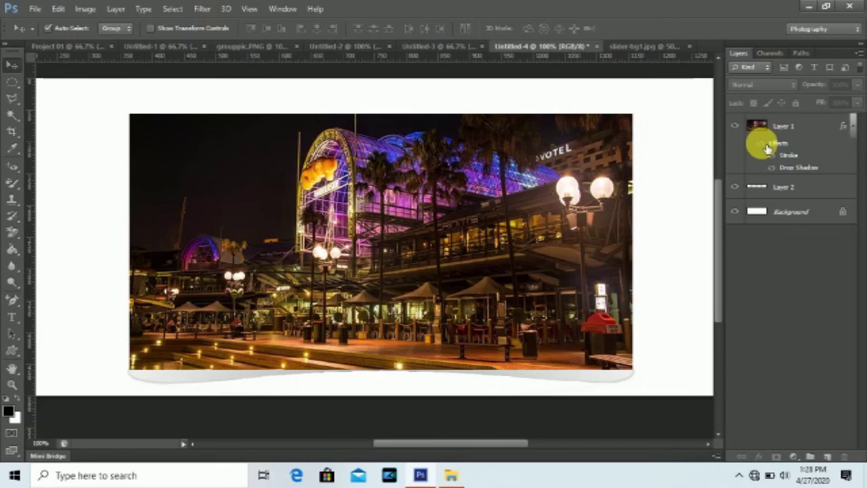
pyautogui.click(766, 147)
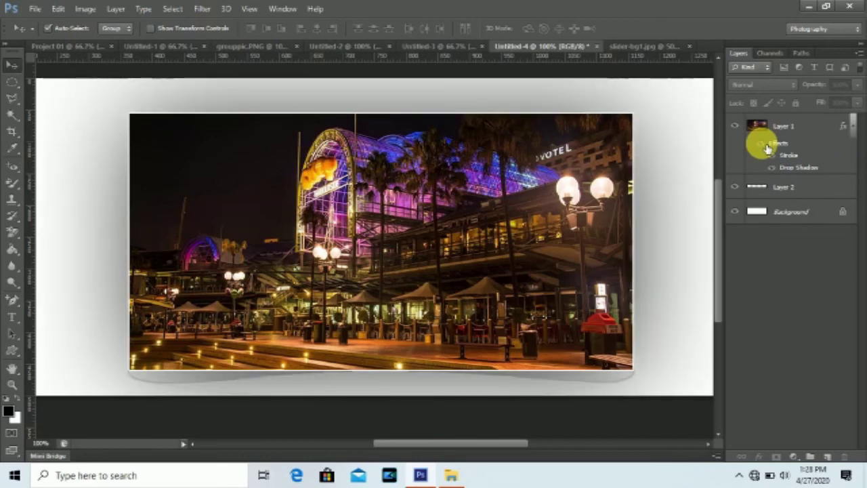